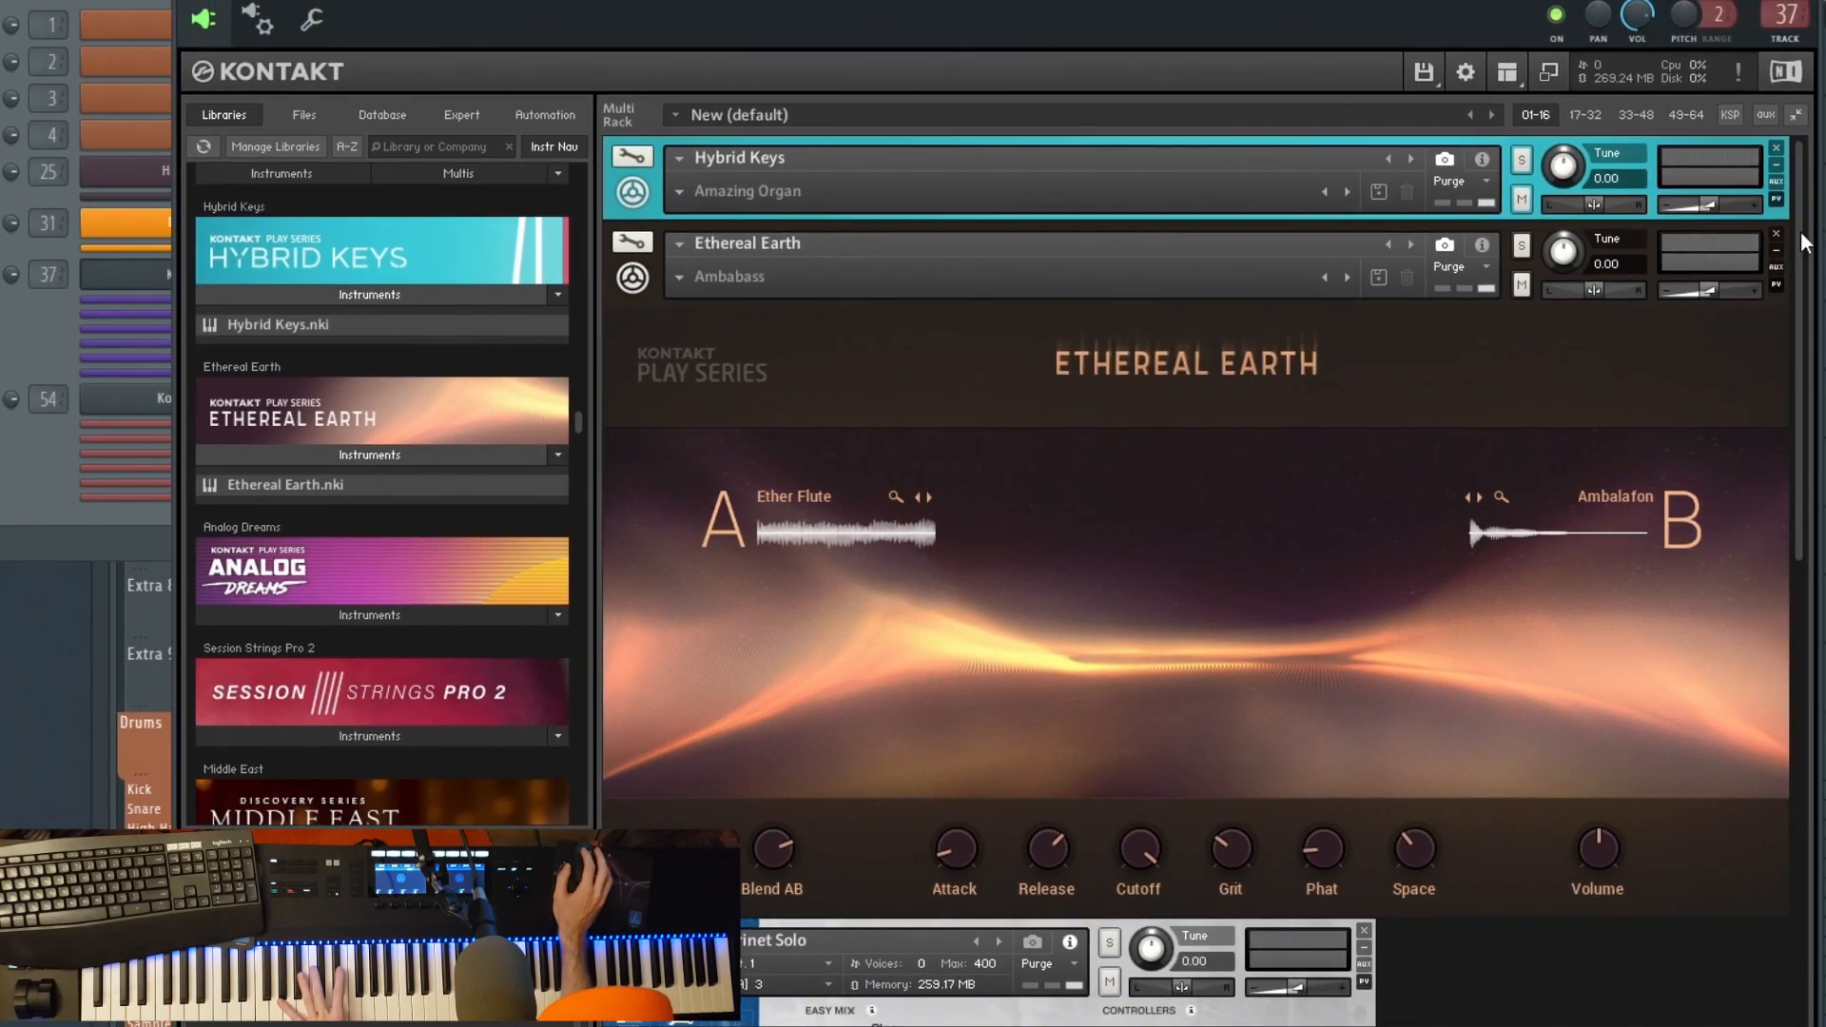
# Step: Show the ZoneMatrix multi script and review its Keyrange, Velocity, CC Filter and Mixer pages
pyautogui.moveTo(1796, 236); pyautogui.dragTo(1754, 162)
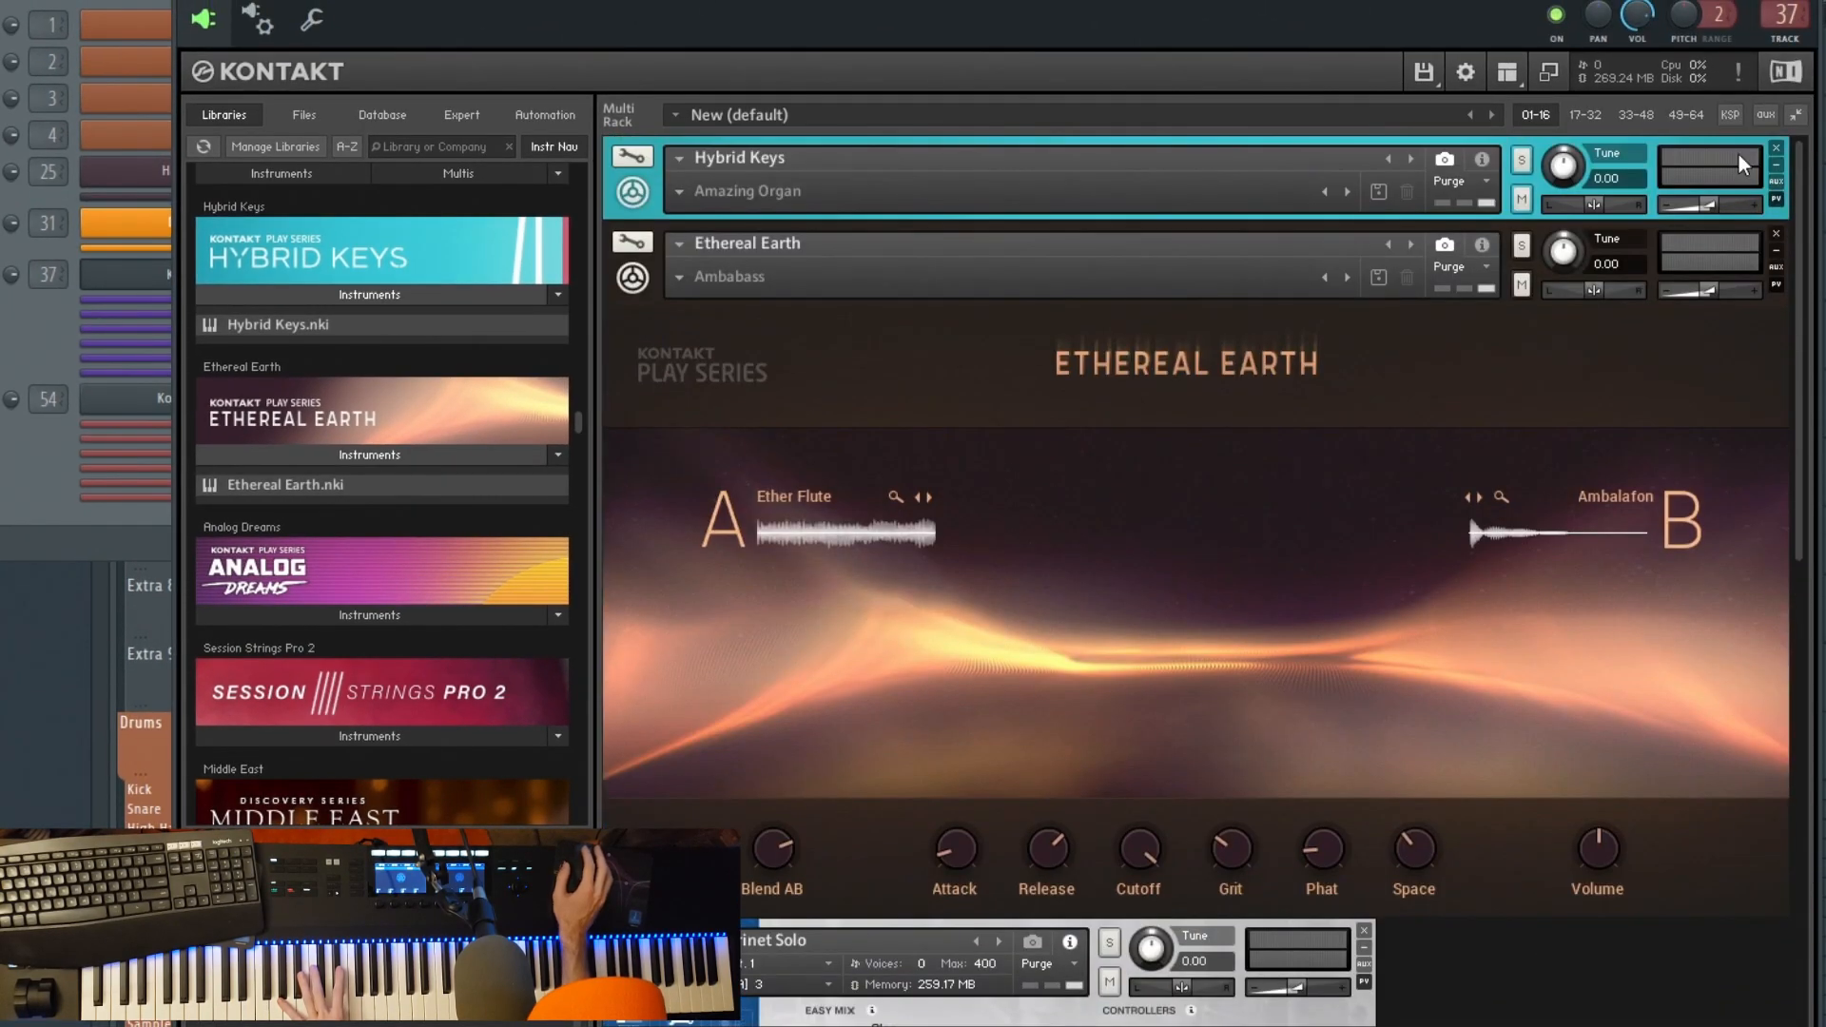
pyautogui.click(1726, 118)
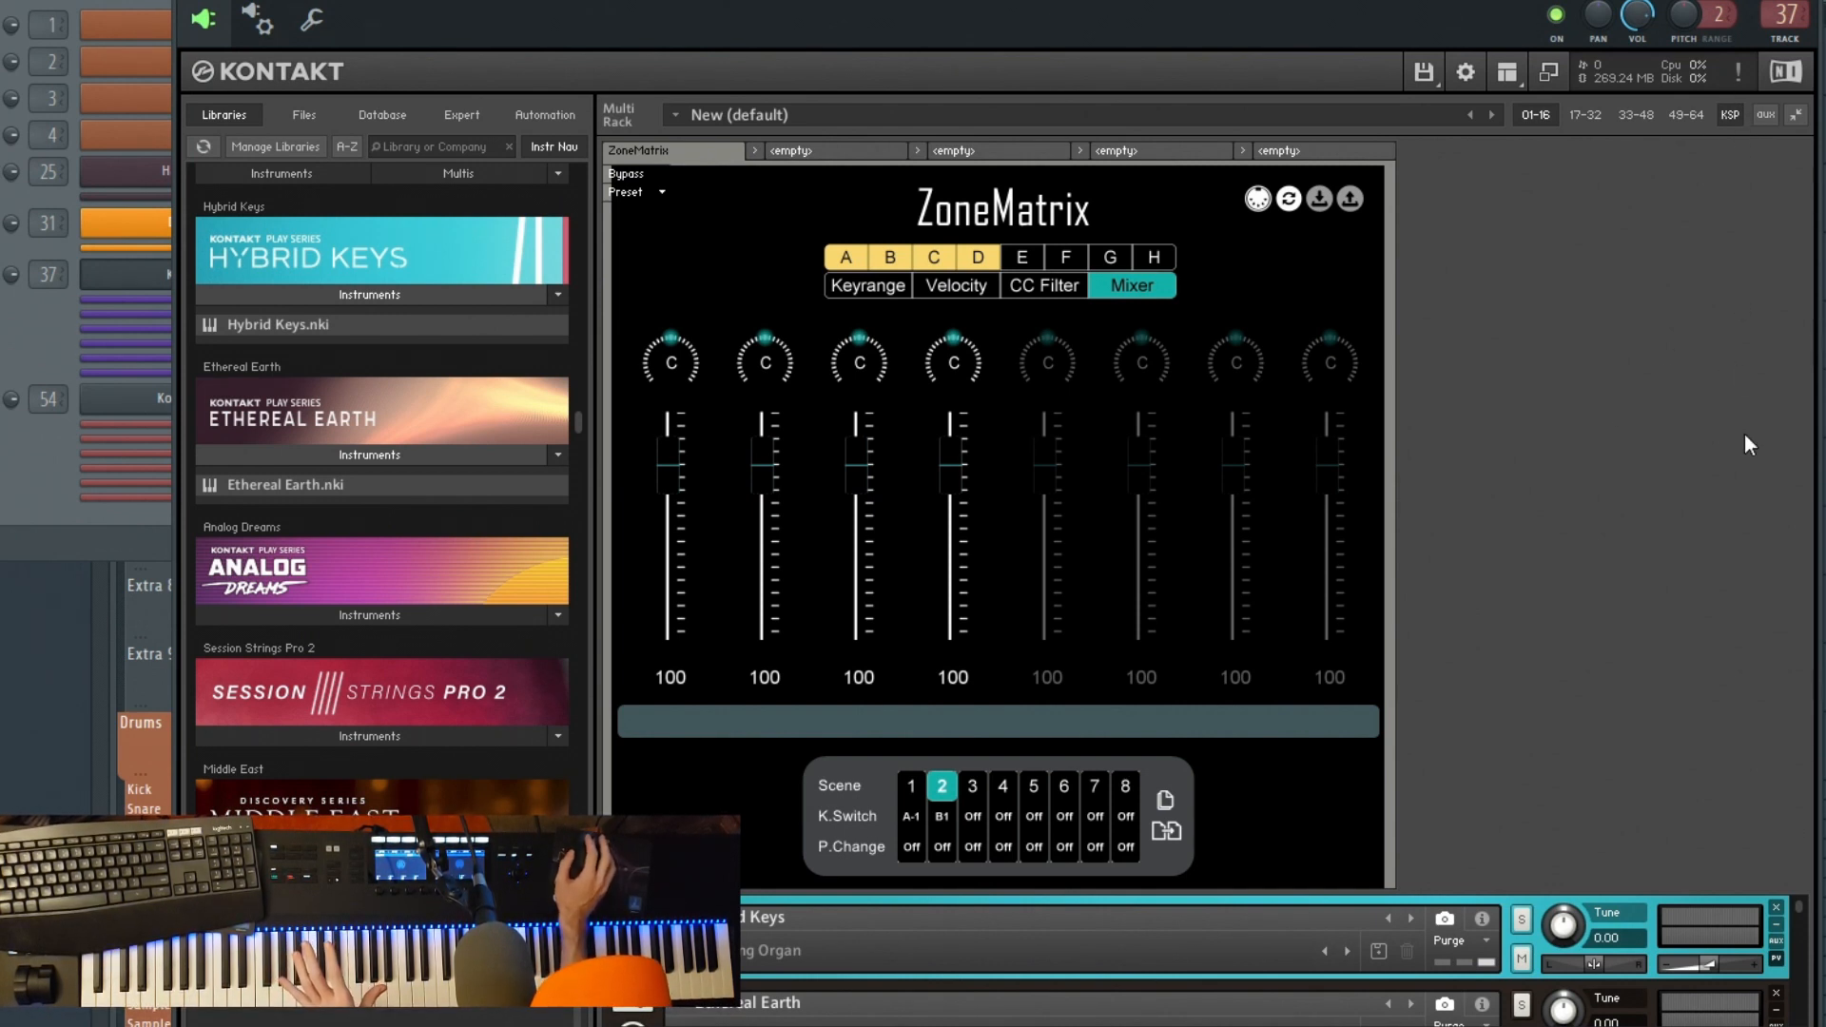
pyautogui.click(870, 285)
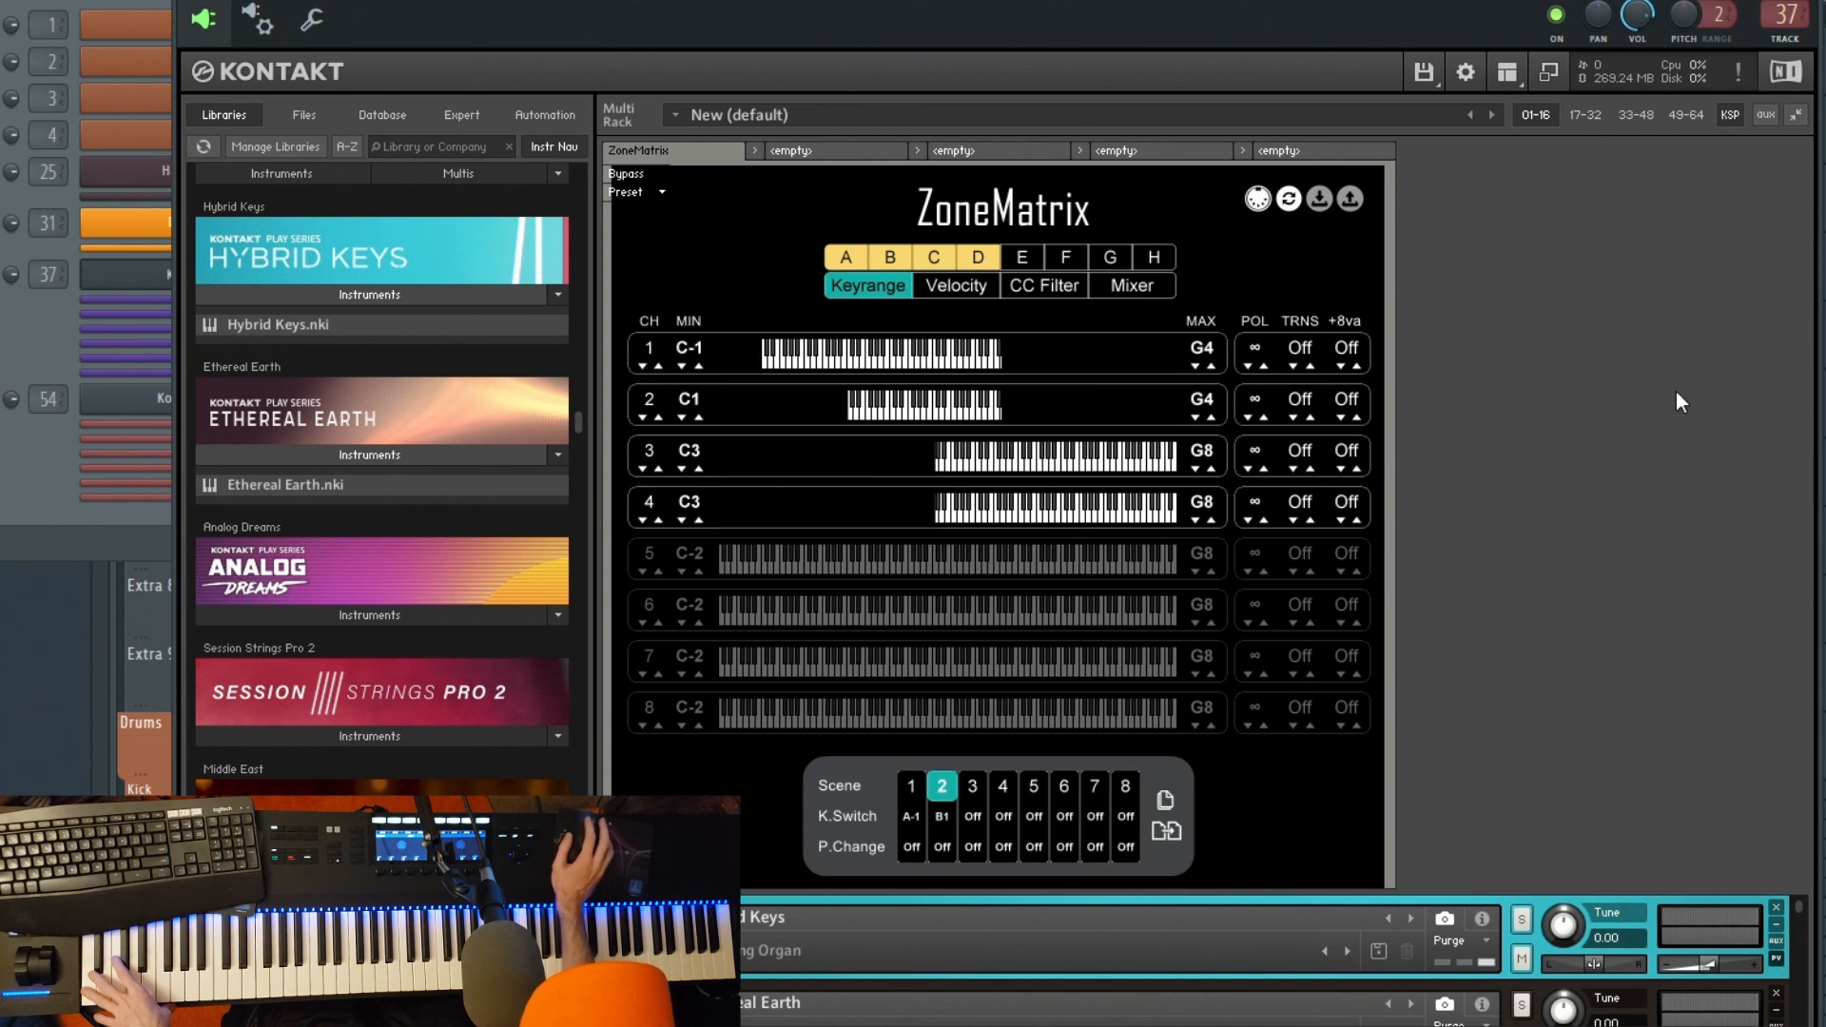
pyautogui.click(962, 289)
pyautogui.click(1062, 286)
pyautogui.click(1129, 286)
pyautogui.click(1066, 285)
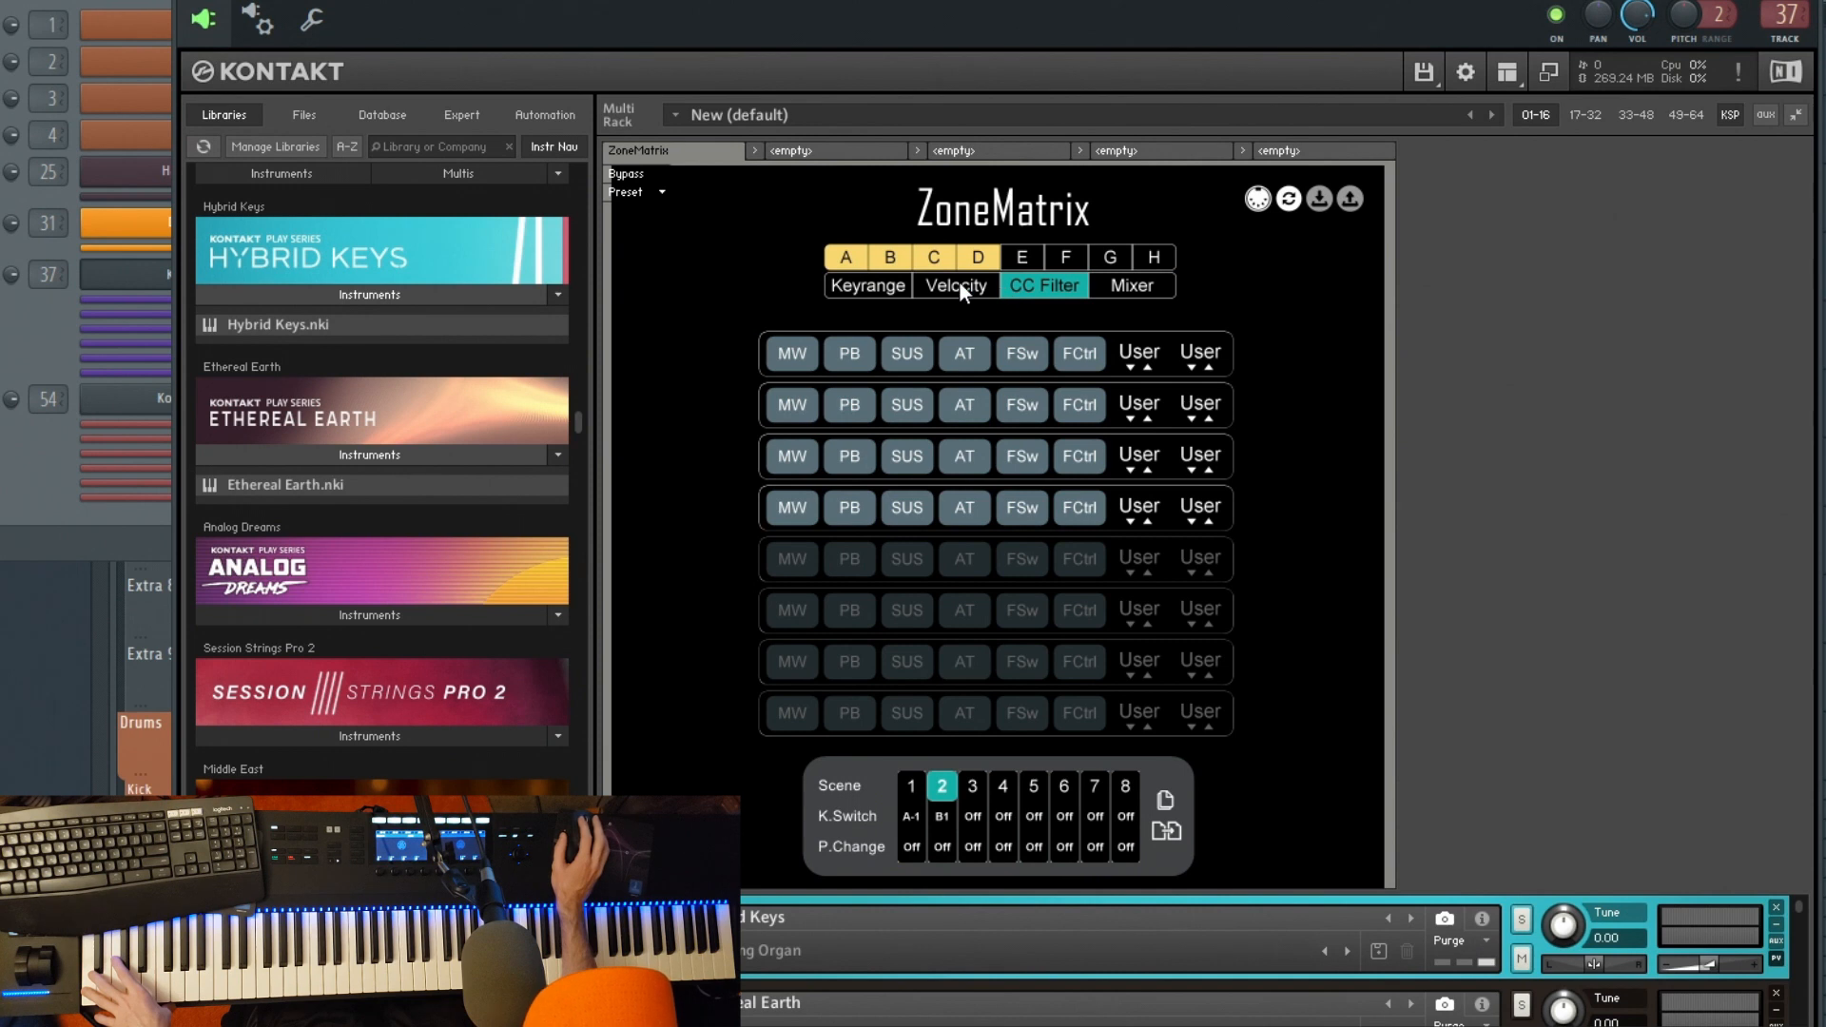
pyautogui.click(959, 282)
pyautogui.click(858, 284)
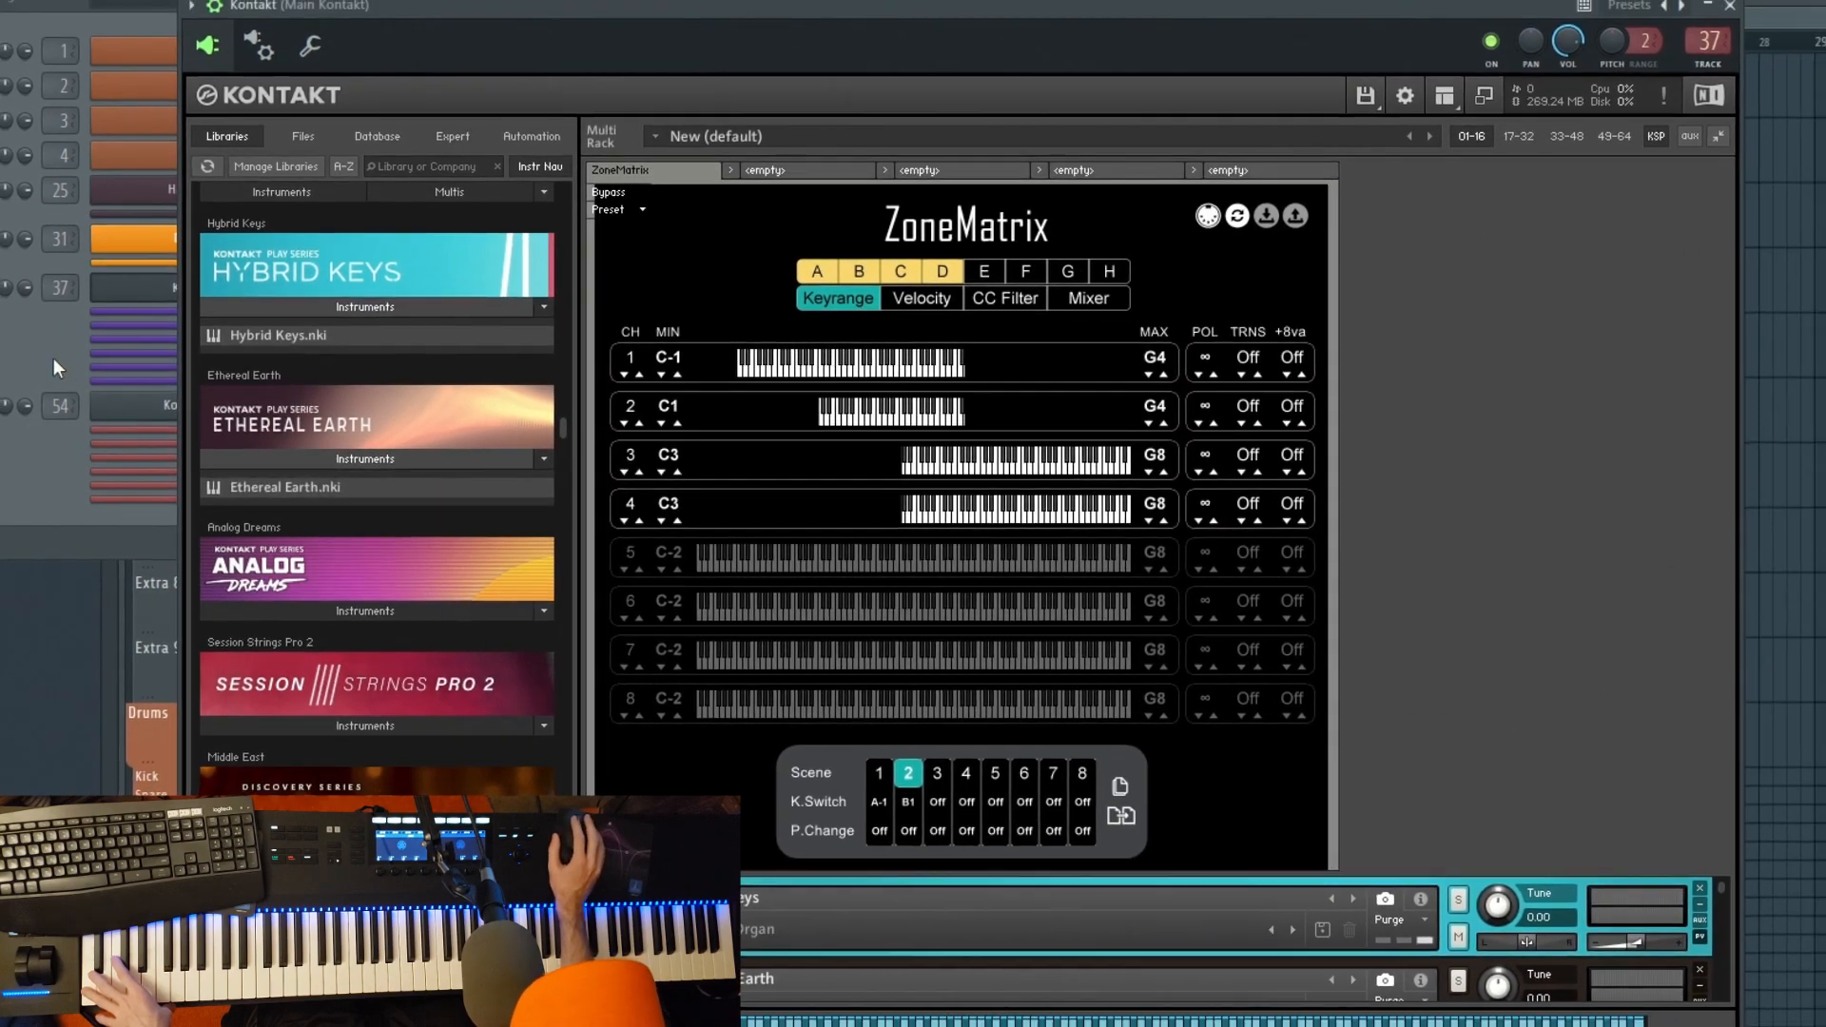
# Step: Open the empty Kontakt #2 instance from the channel rack and move its window clear of the channel list
pyautogui.click(168, 309)
pyautogui.click(224, 421)
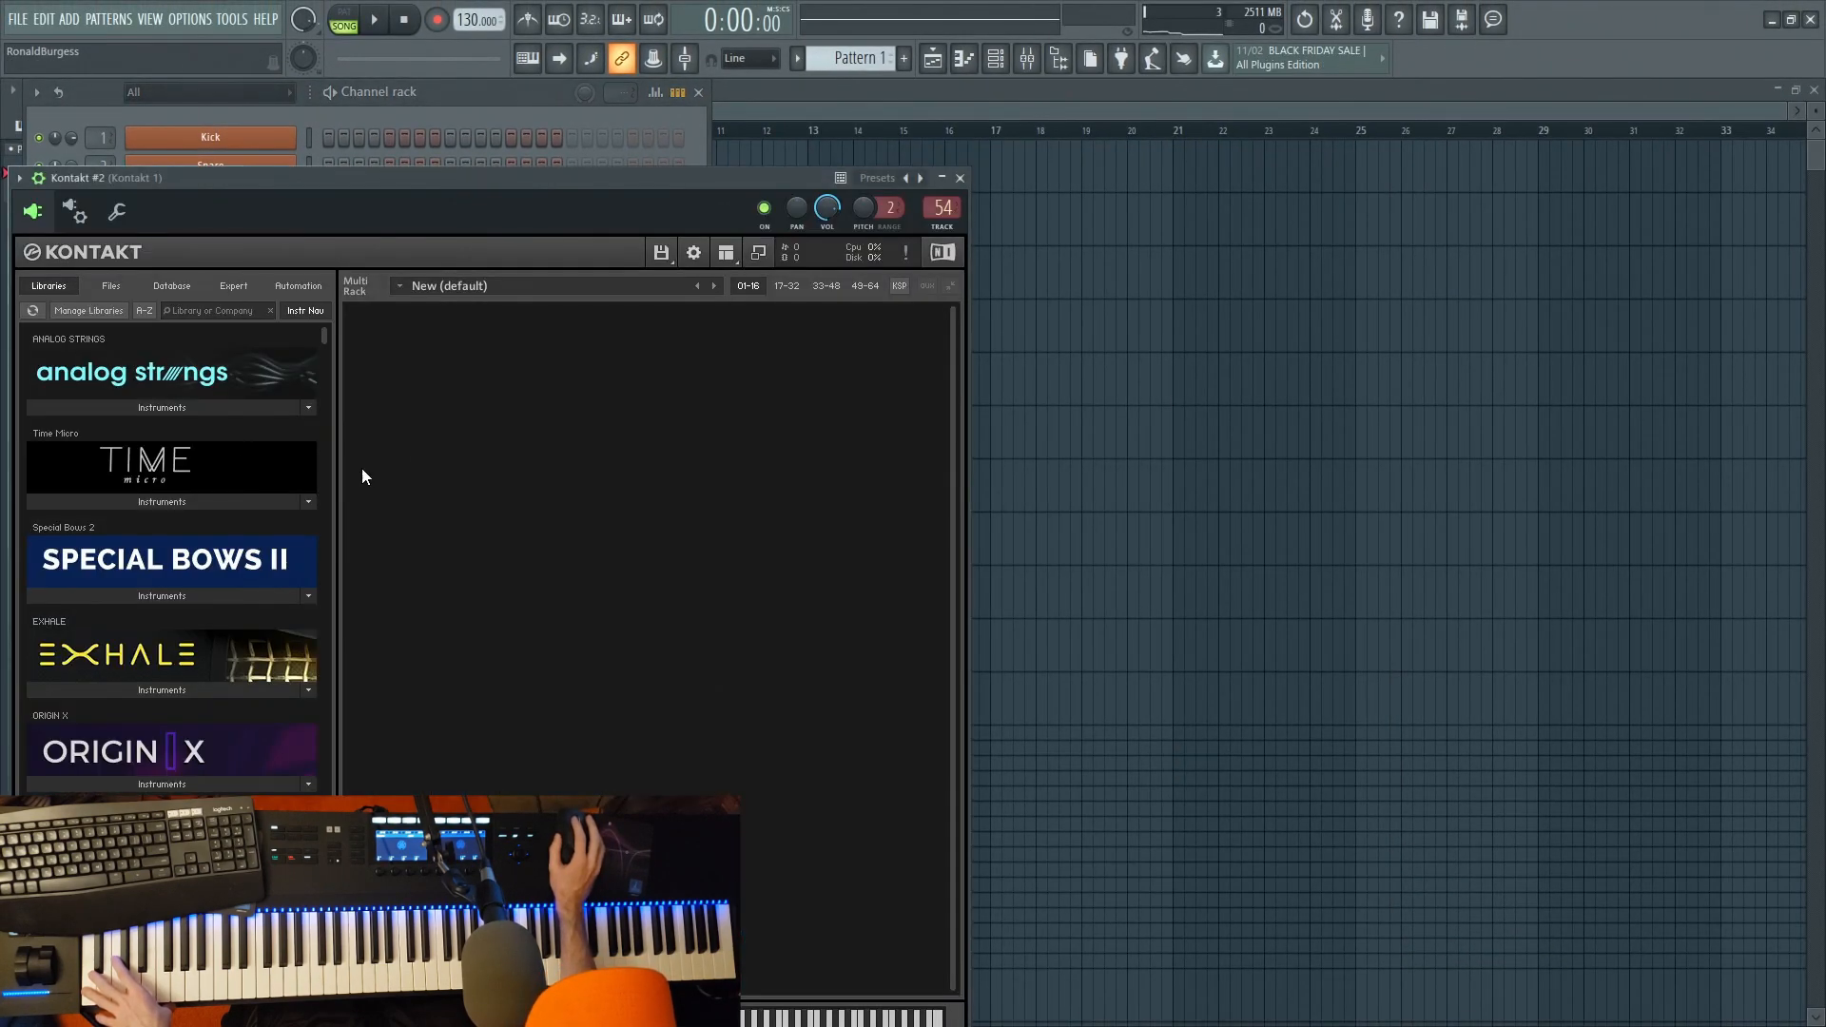
pyautogui.moveTo(517, 176); pyautogui.dragTo(822, 108)
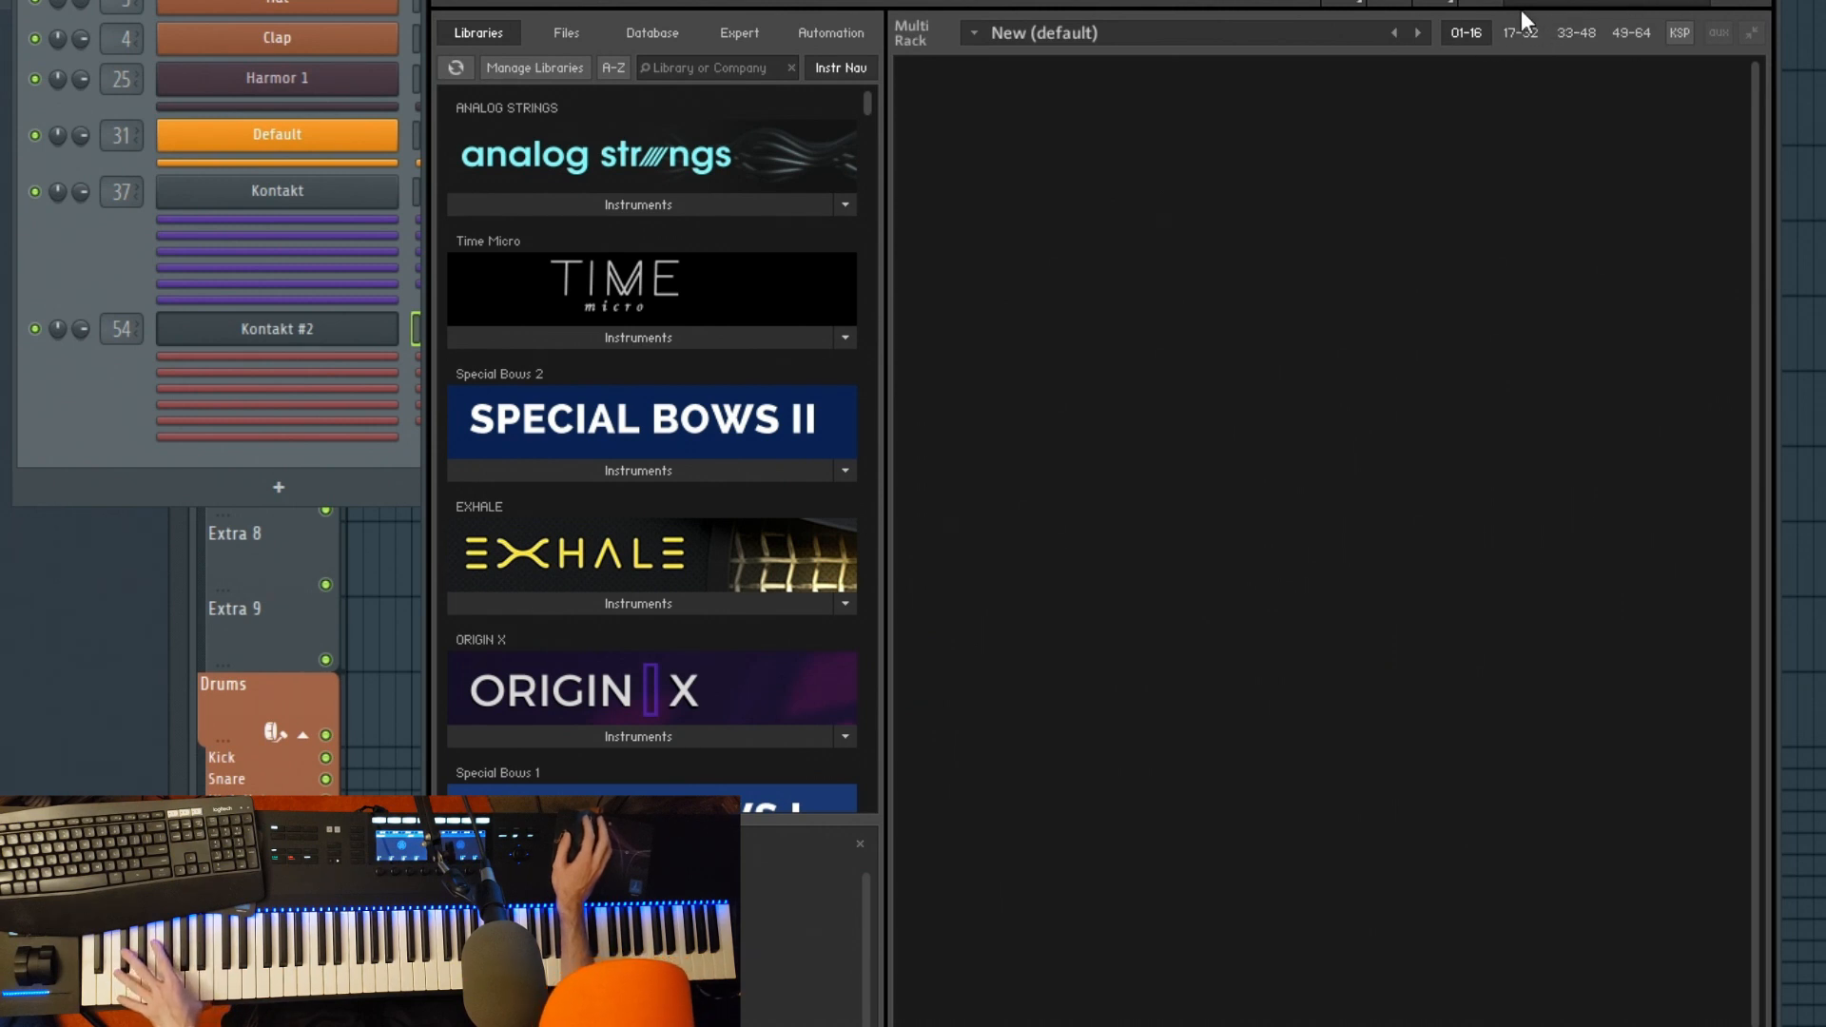
# Step: Load the ZoneMatrix user preset into the first empty multi script slot, then hide the script area
pyautogui.click(1679, 34)
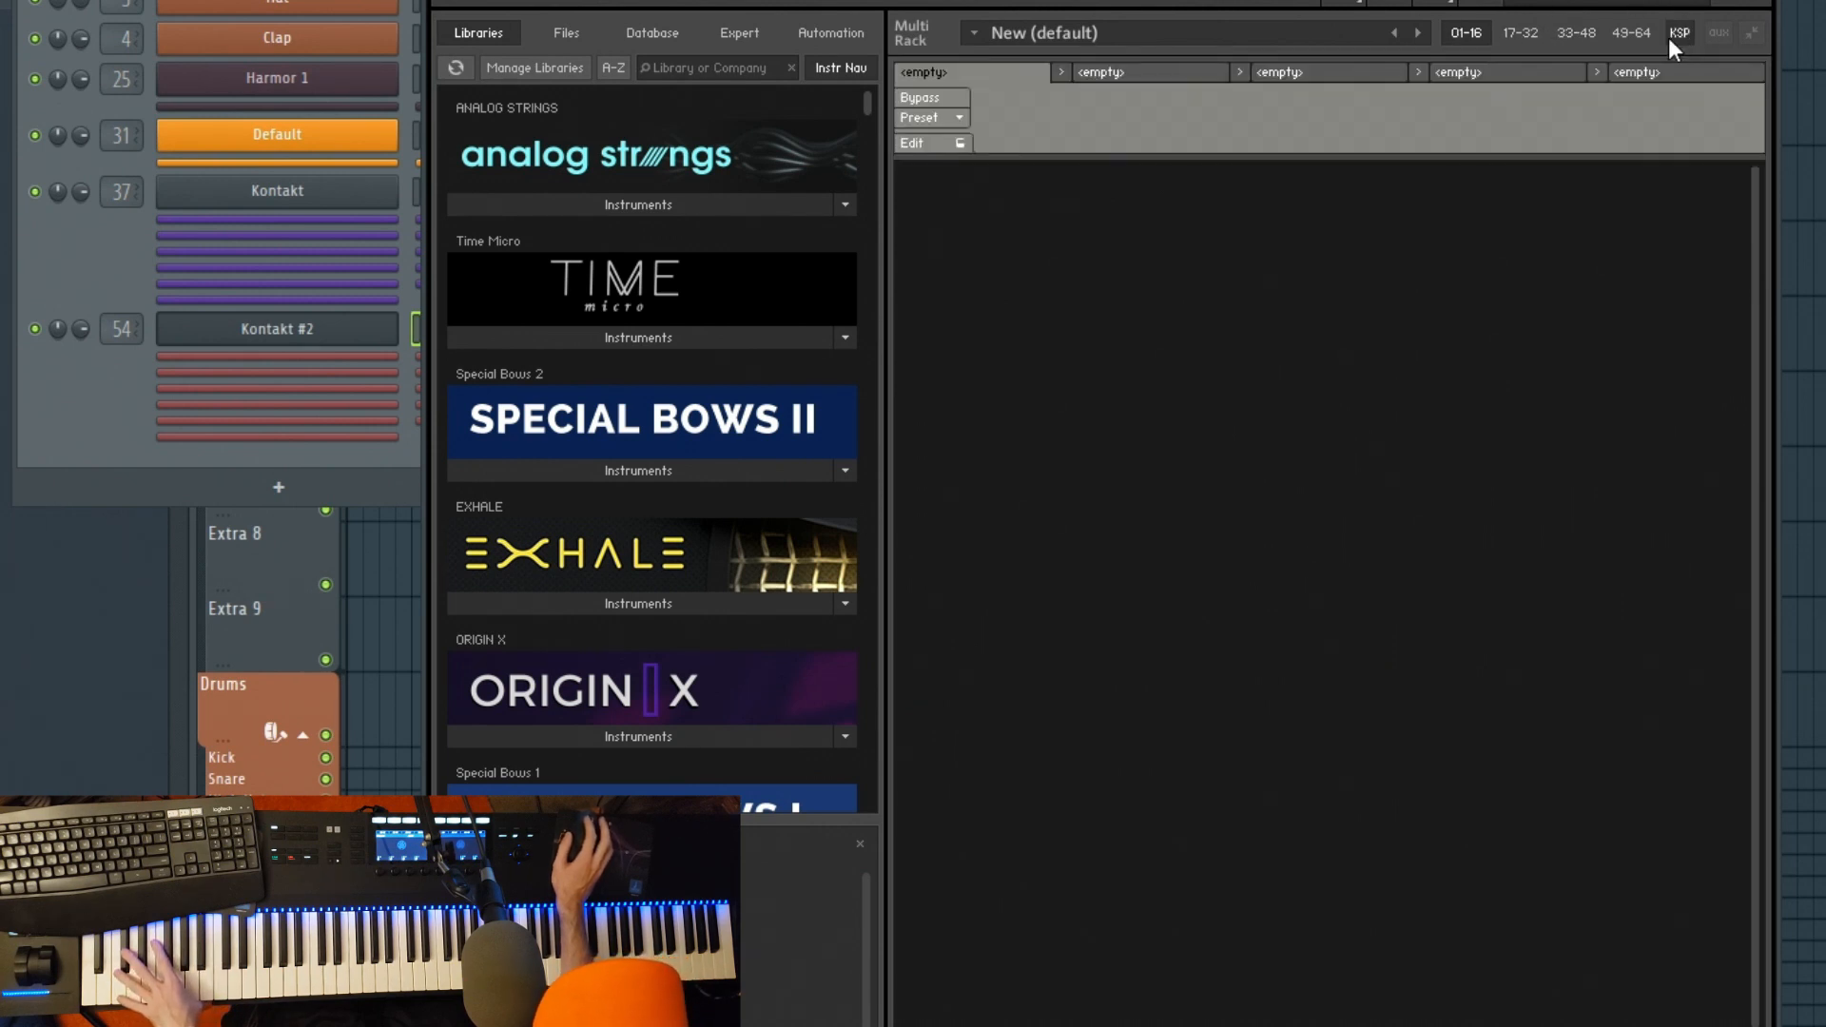
pyautogui.click(932, 116)
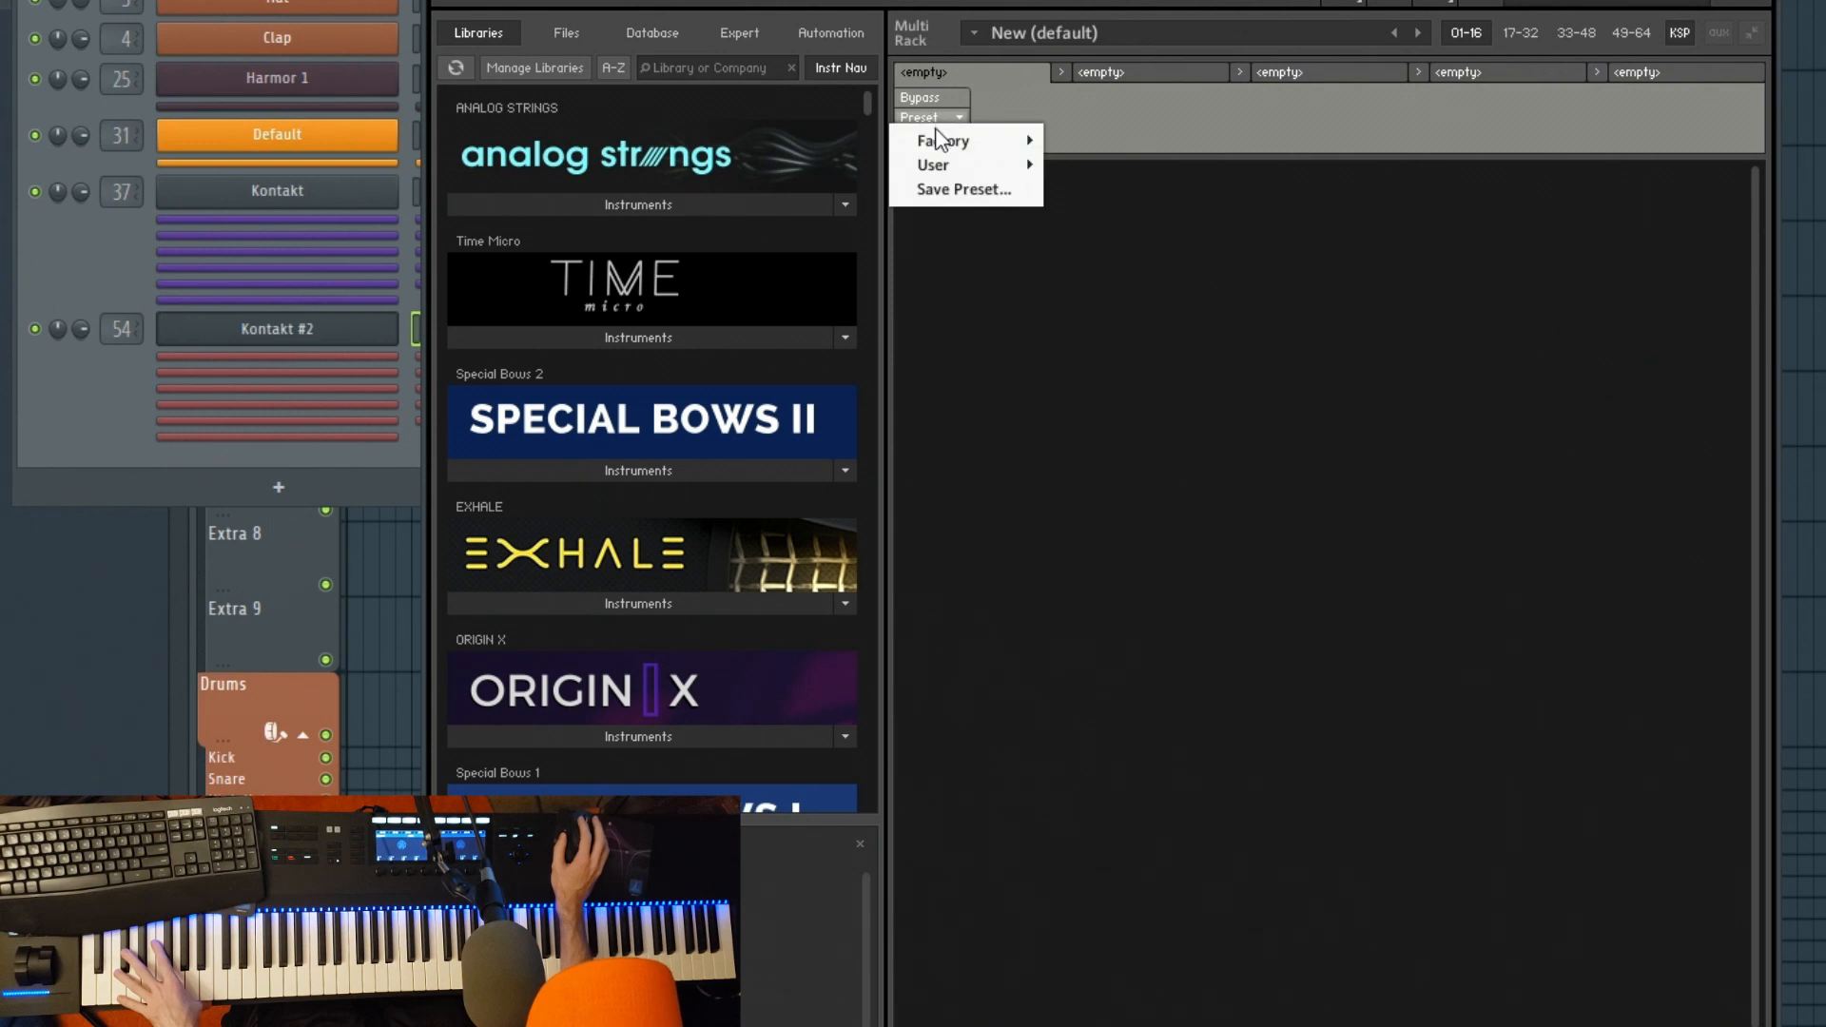
pyautogui.moveTo(938, 163)
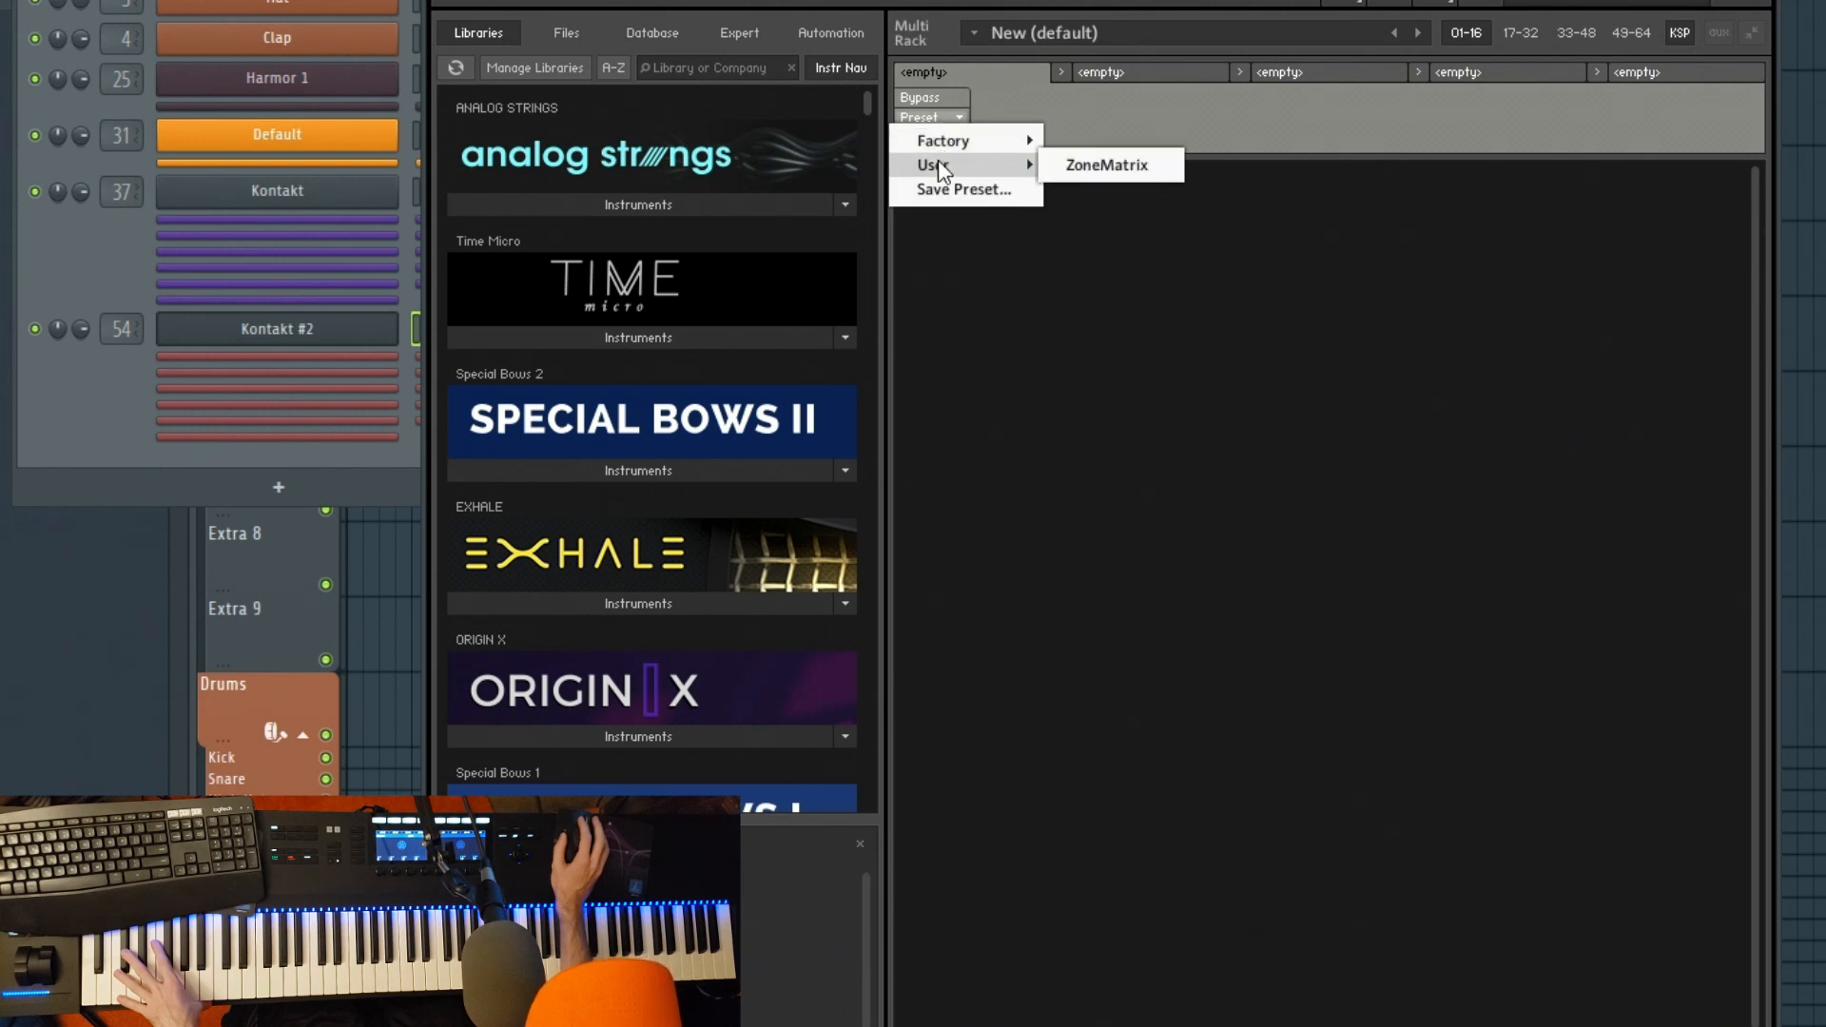
pyautogui.click(1120, 158)
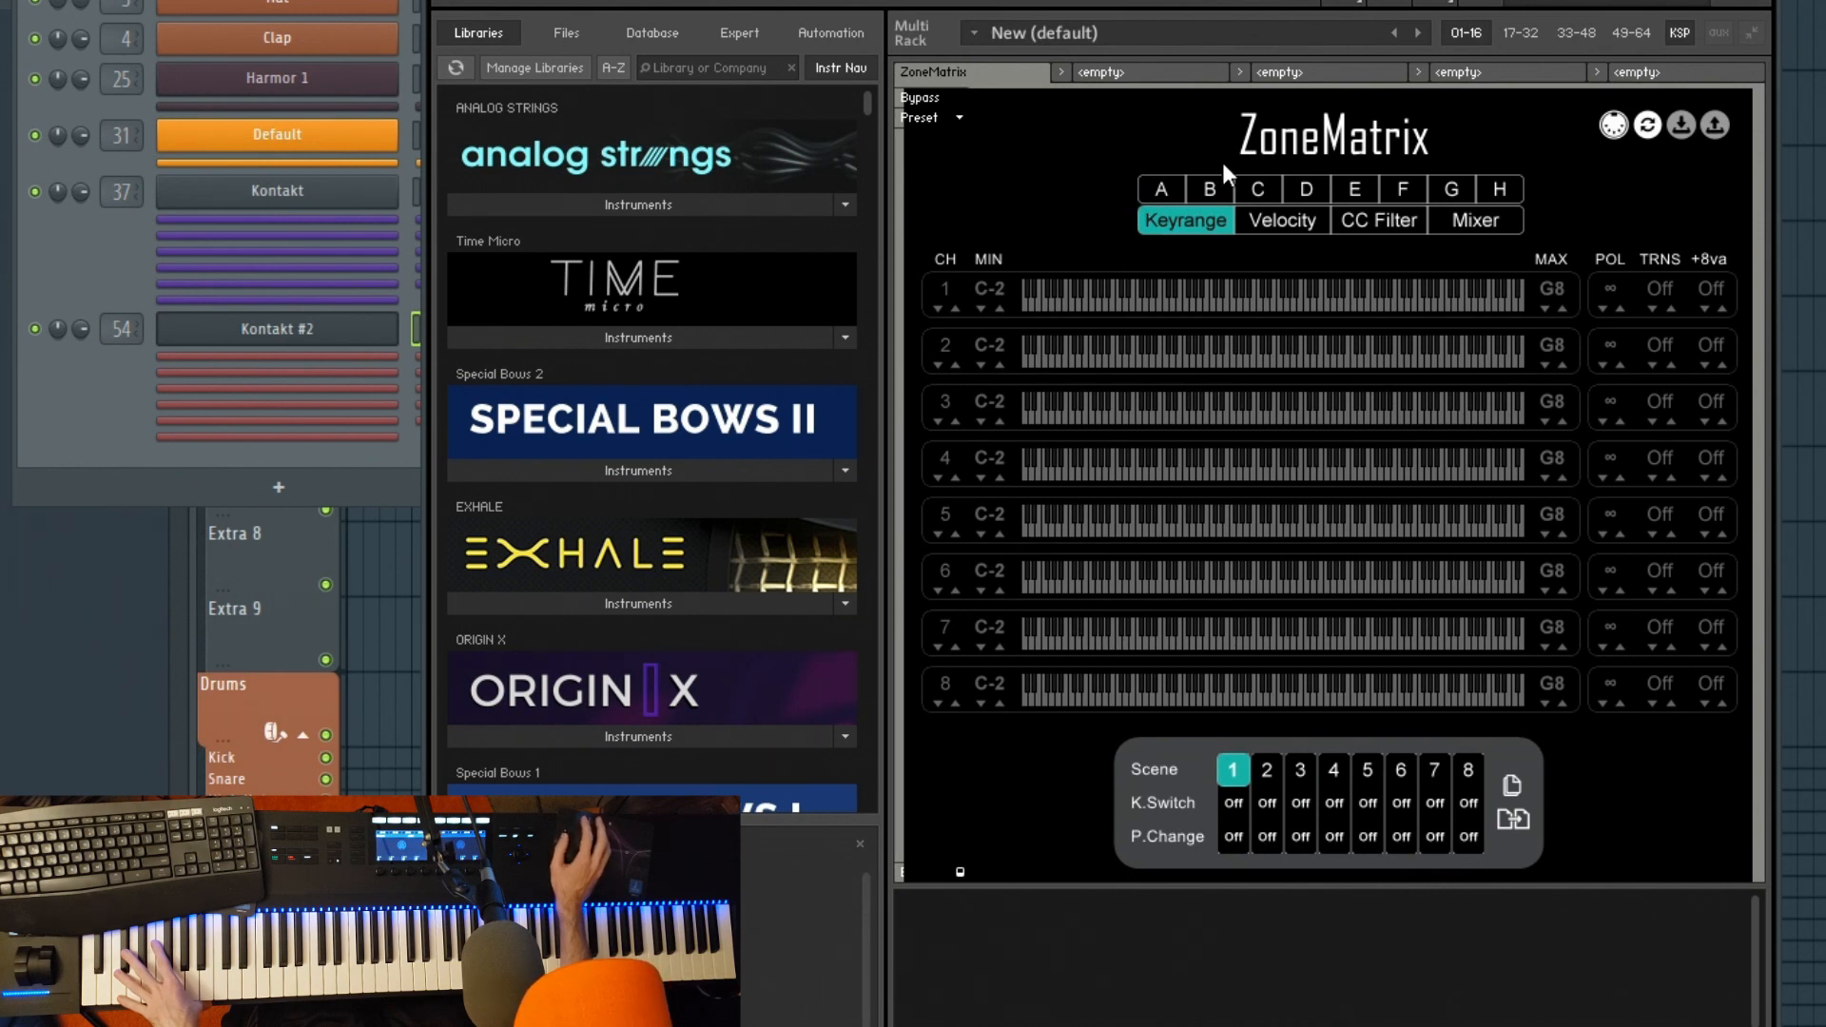
pyautogui.click(1680, 32)
# Step: Load the "j - Clarinets a2" instrument from Spitfire Symphonic Woodwinds into the rack and collapse the library's instrument list
pyautogui.moveTo(866, 105); pyautogui.dragTo(834, 282)
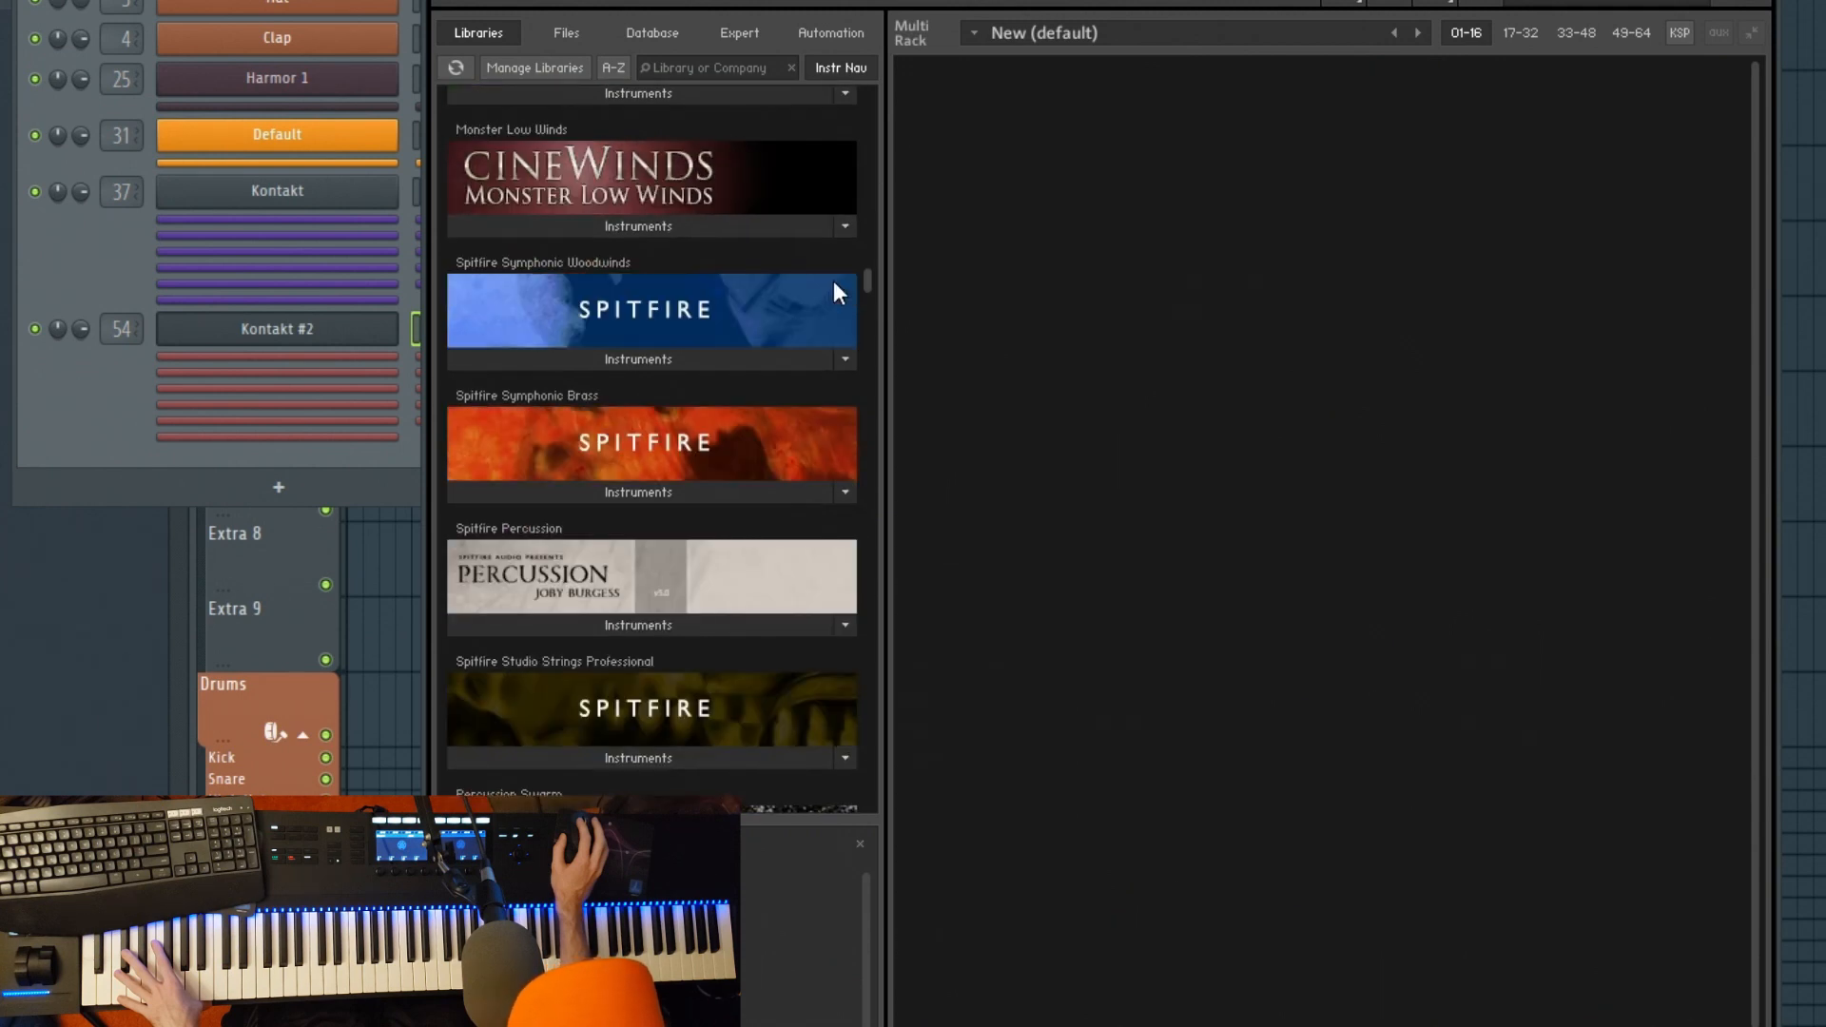
pyautogui.click(643, 367)
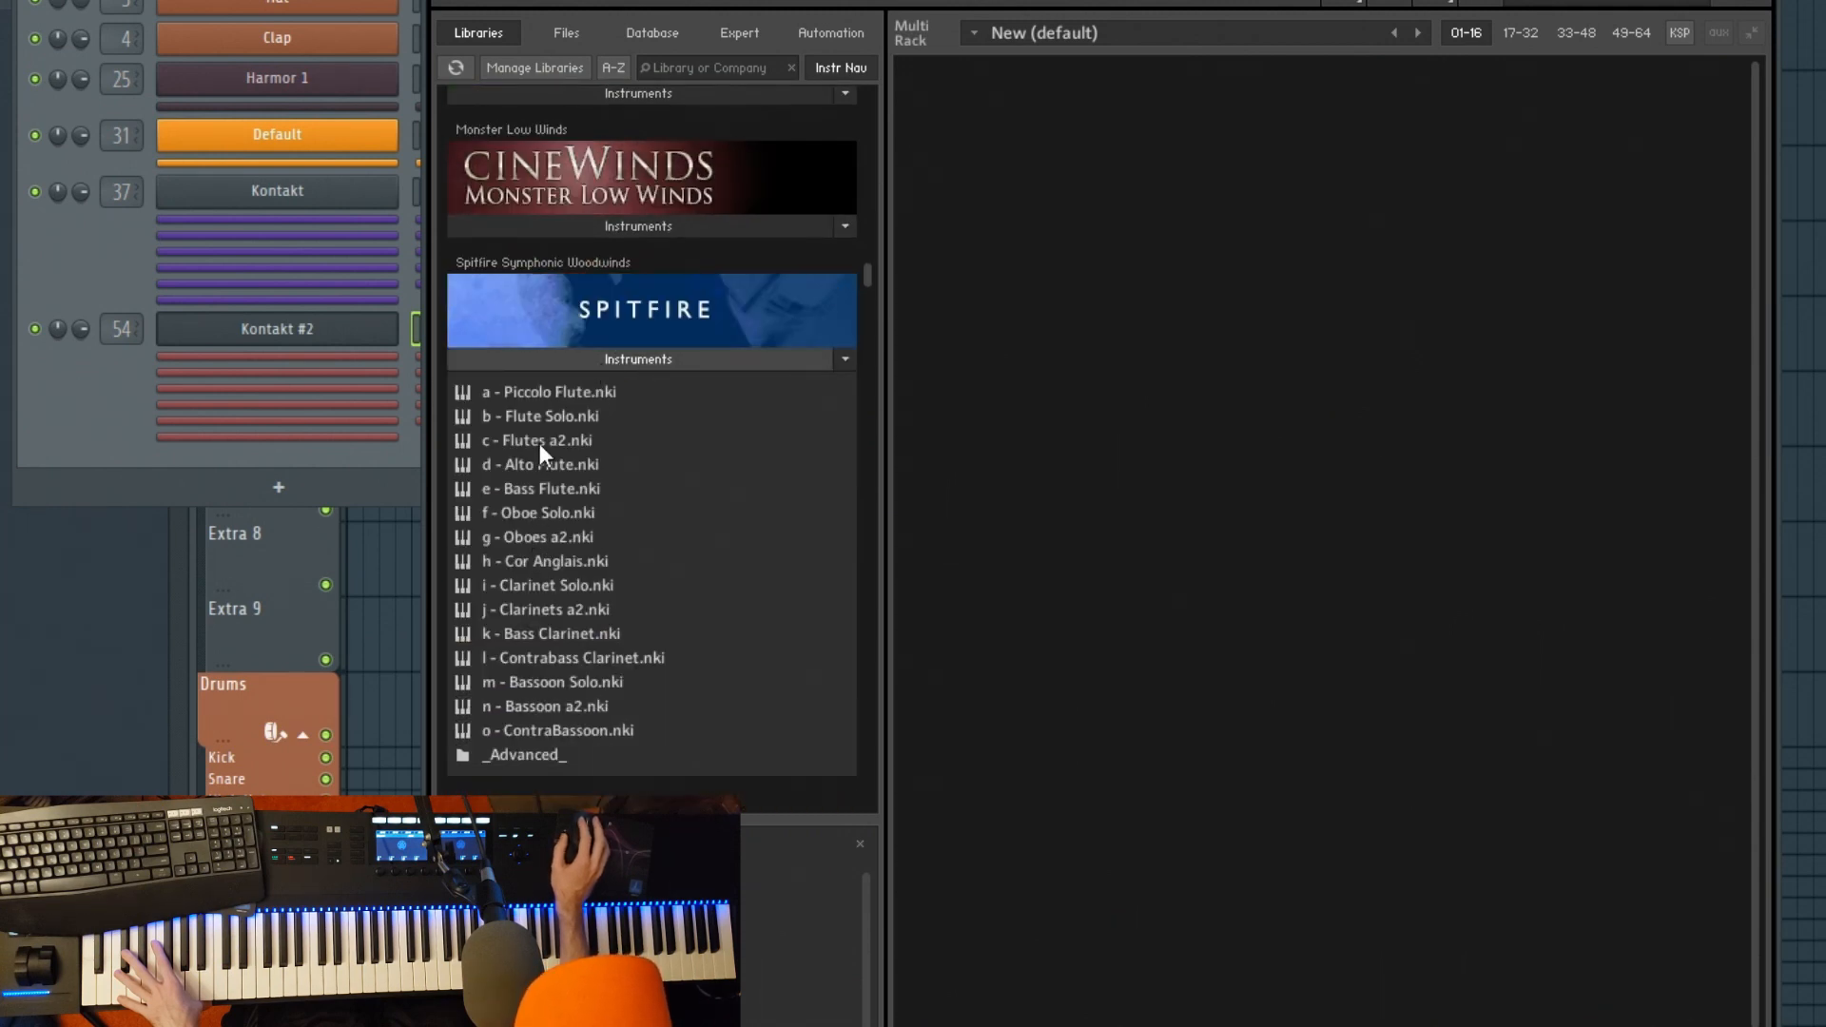
pyautogui.doubleClick(513, 610)
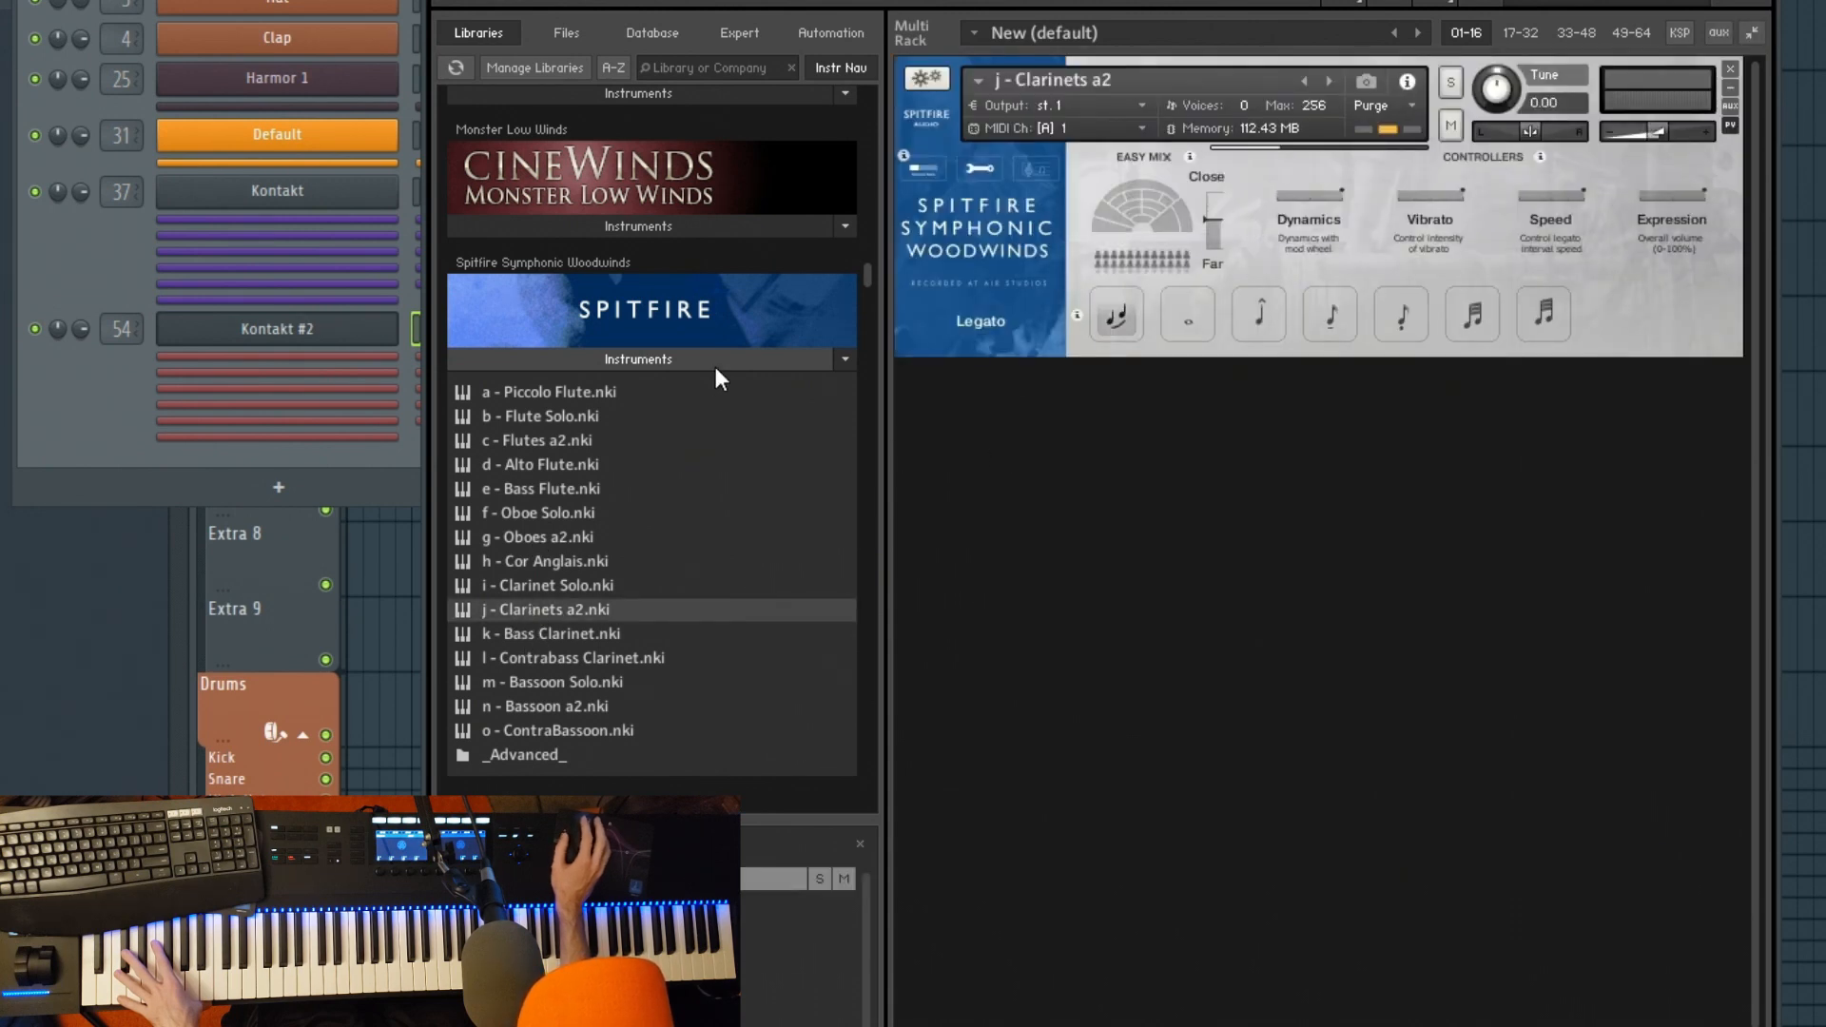
pyautogui.click(717, 361)
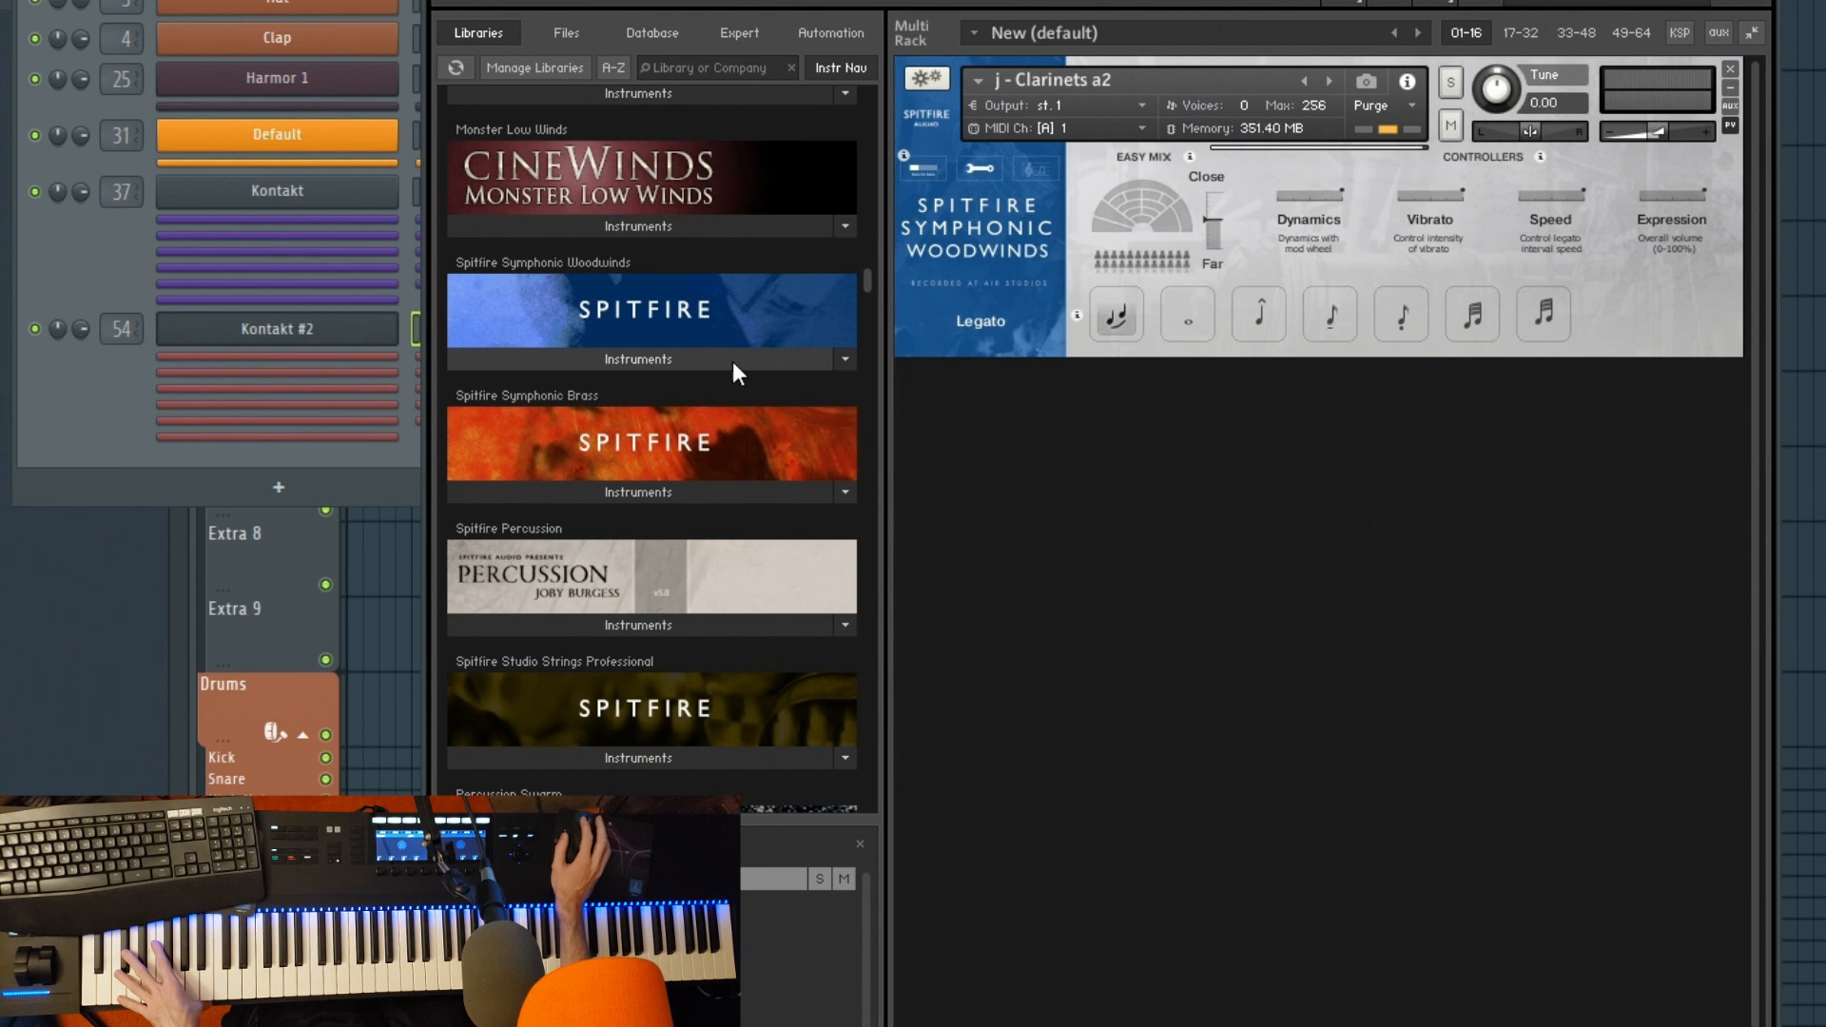
# Step: Load the "Tuned - Marimba" instrument from Spitfire Percussion into the rack and collapse the library's instrument list
pyautogui.click(727, 625)
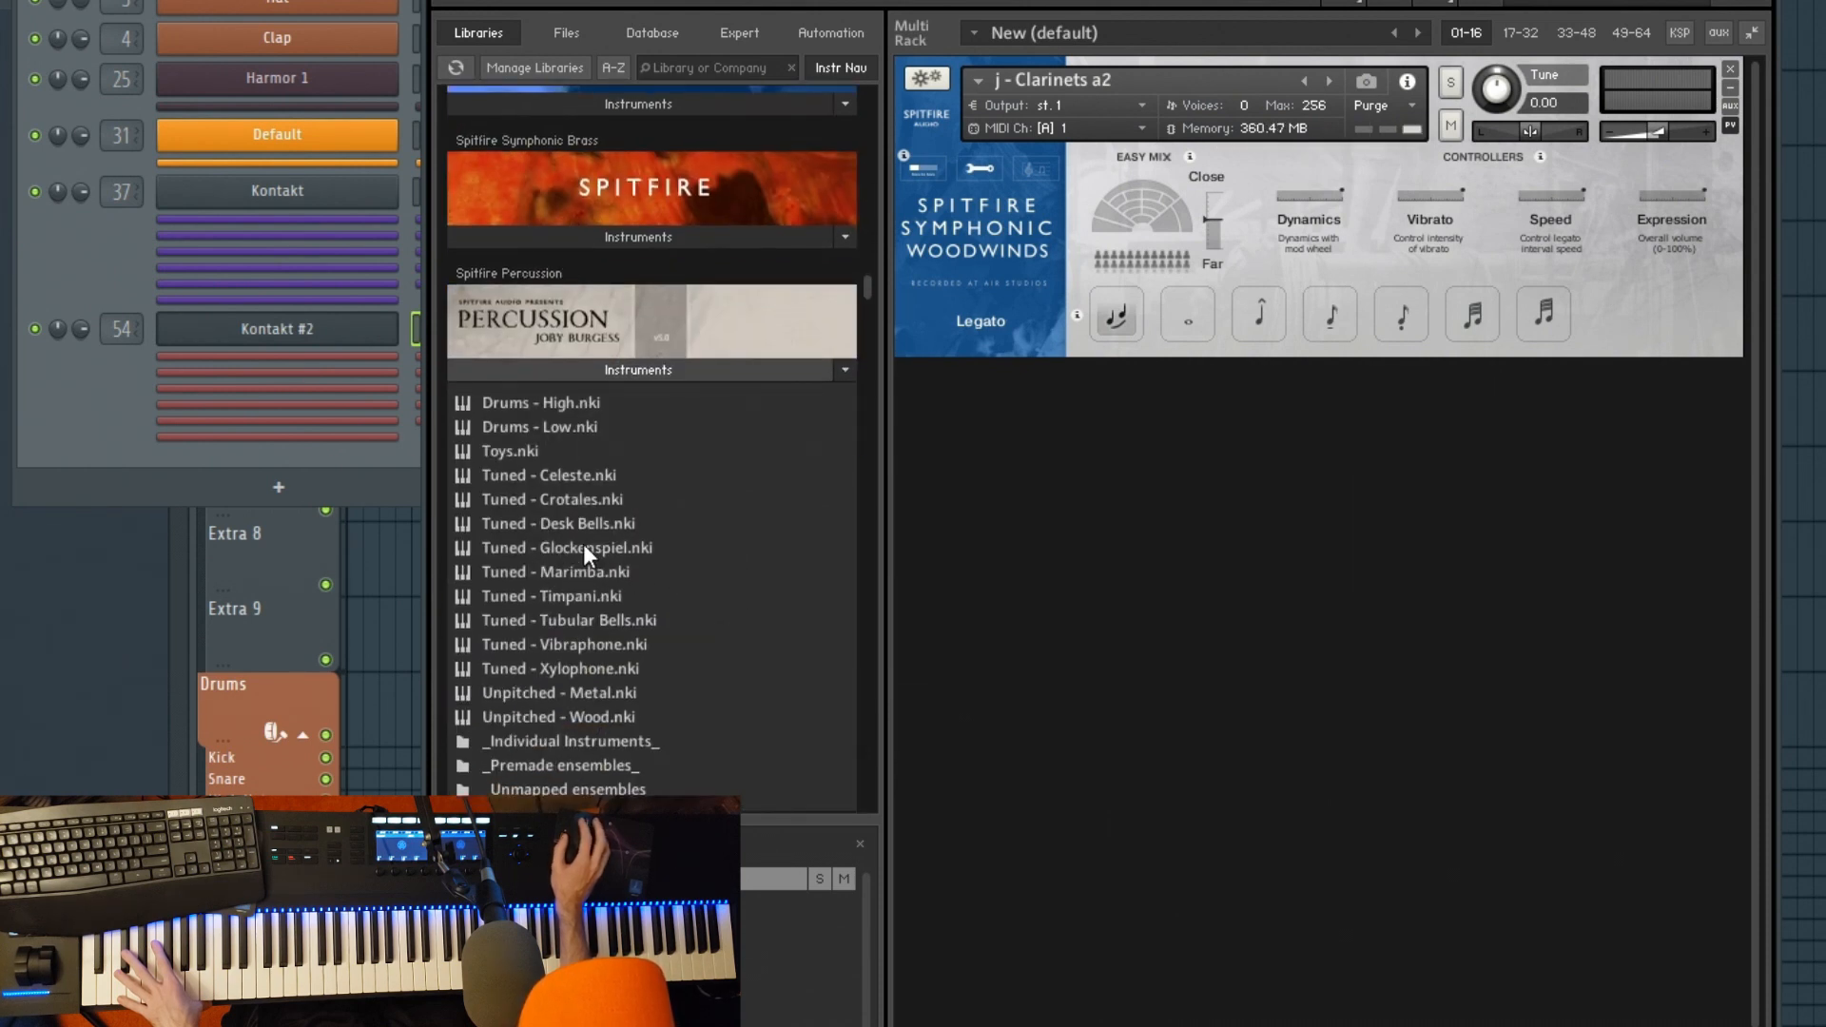
pyautogui.doubleClick(566, 574)
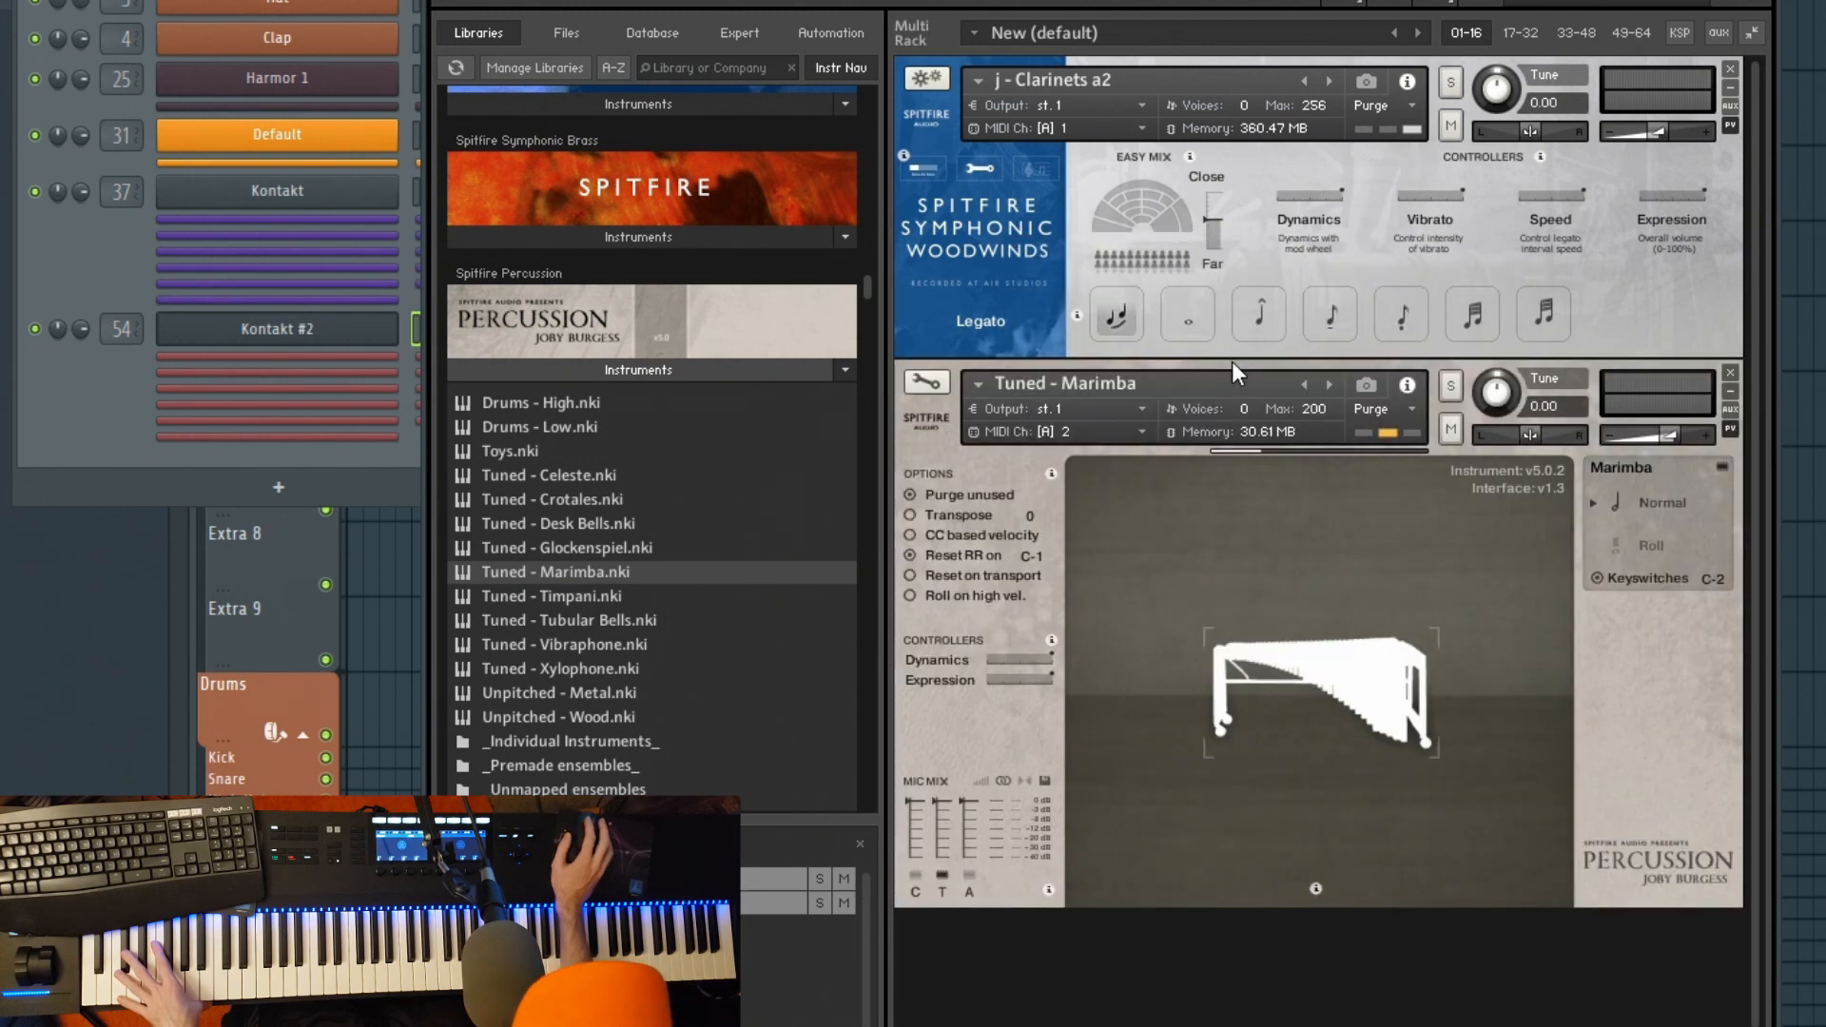
pyautogui.click(717, 370)
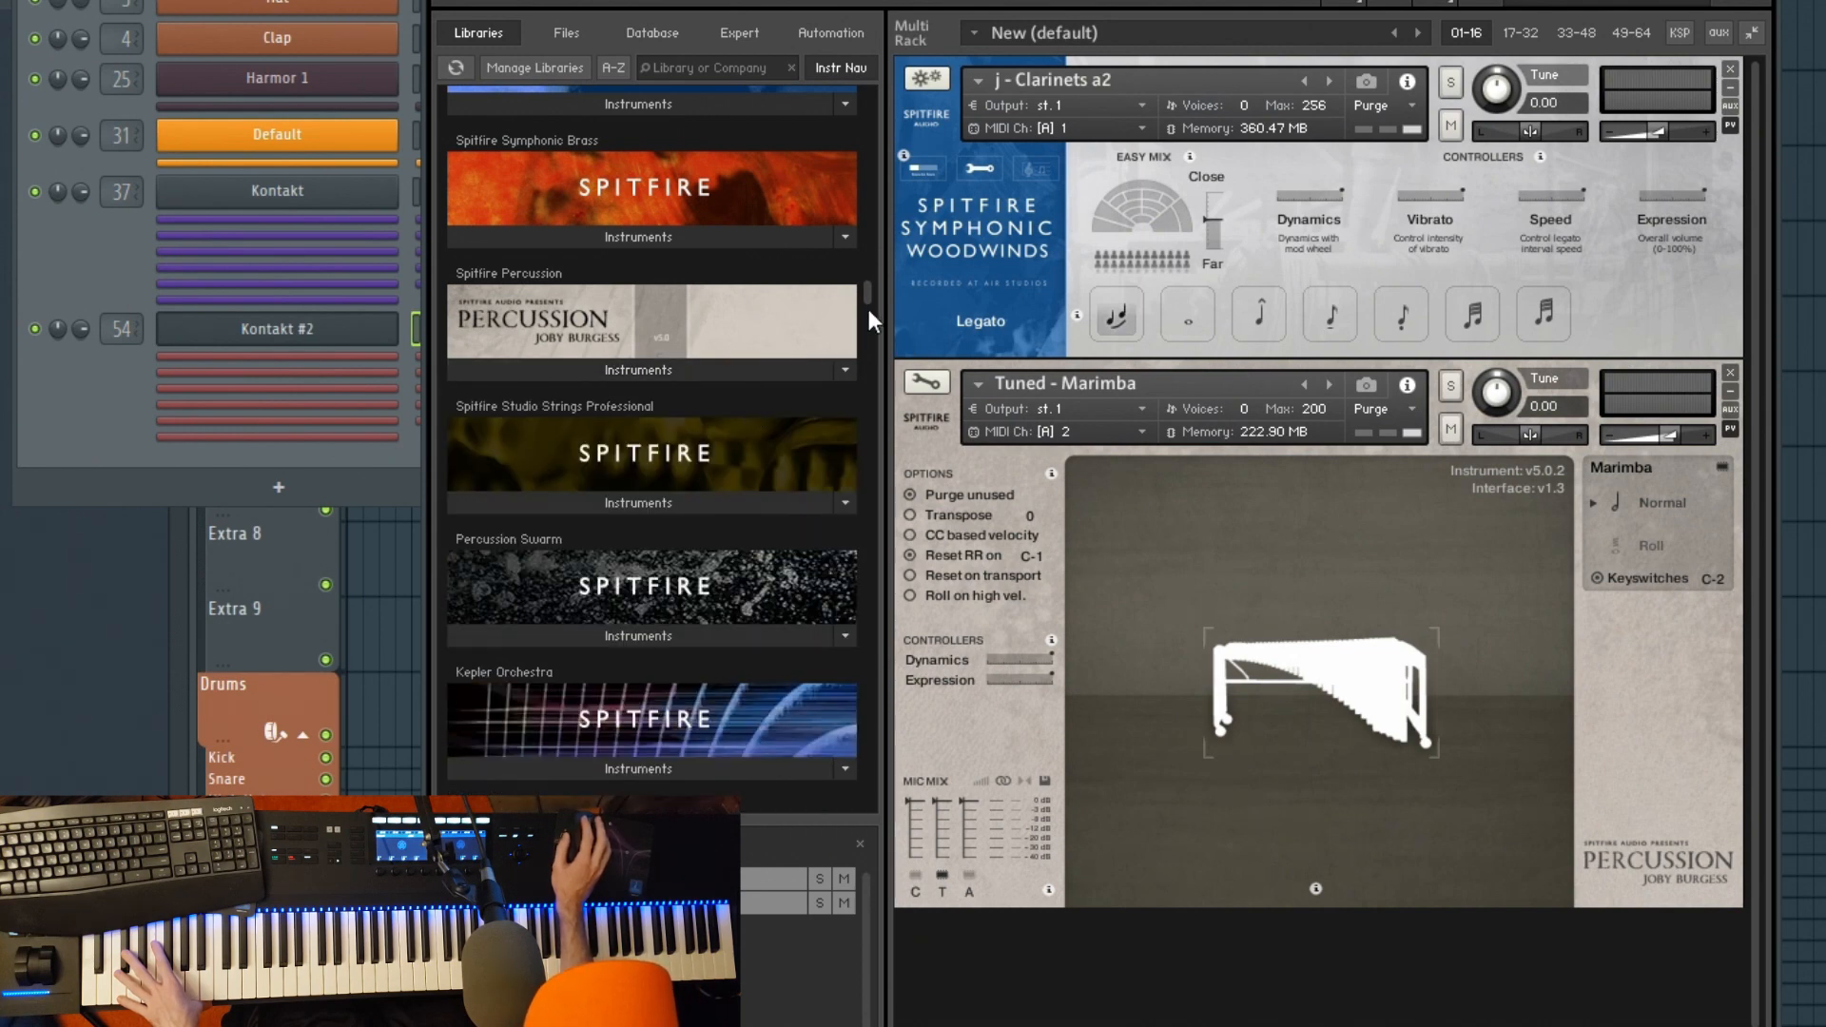
# Step: Find The Giant library, load "The Giant.nki" into the rack and collapse the library's instrument list
pyautogui.moveTo(871, 294); pyautogui.dragTo(870, 310)
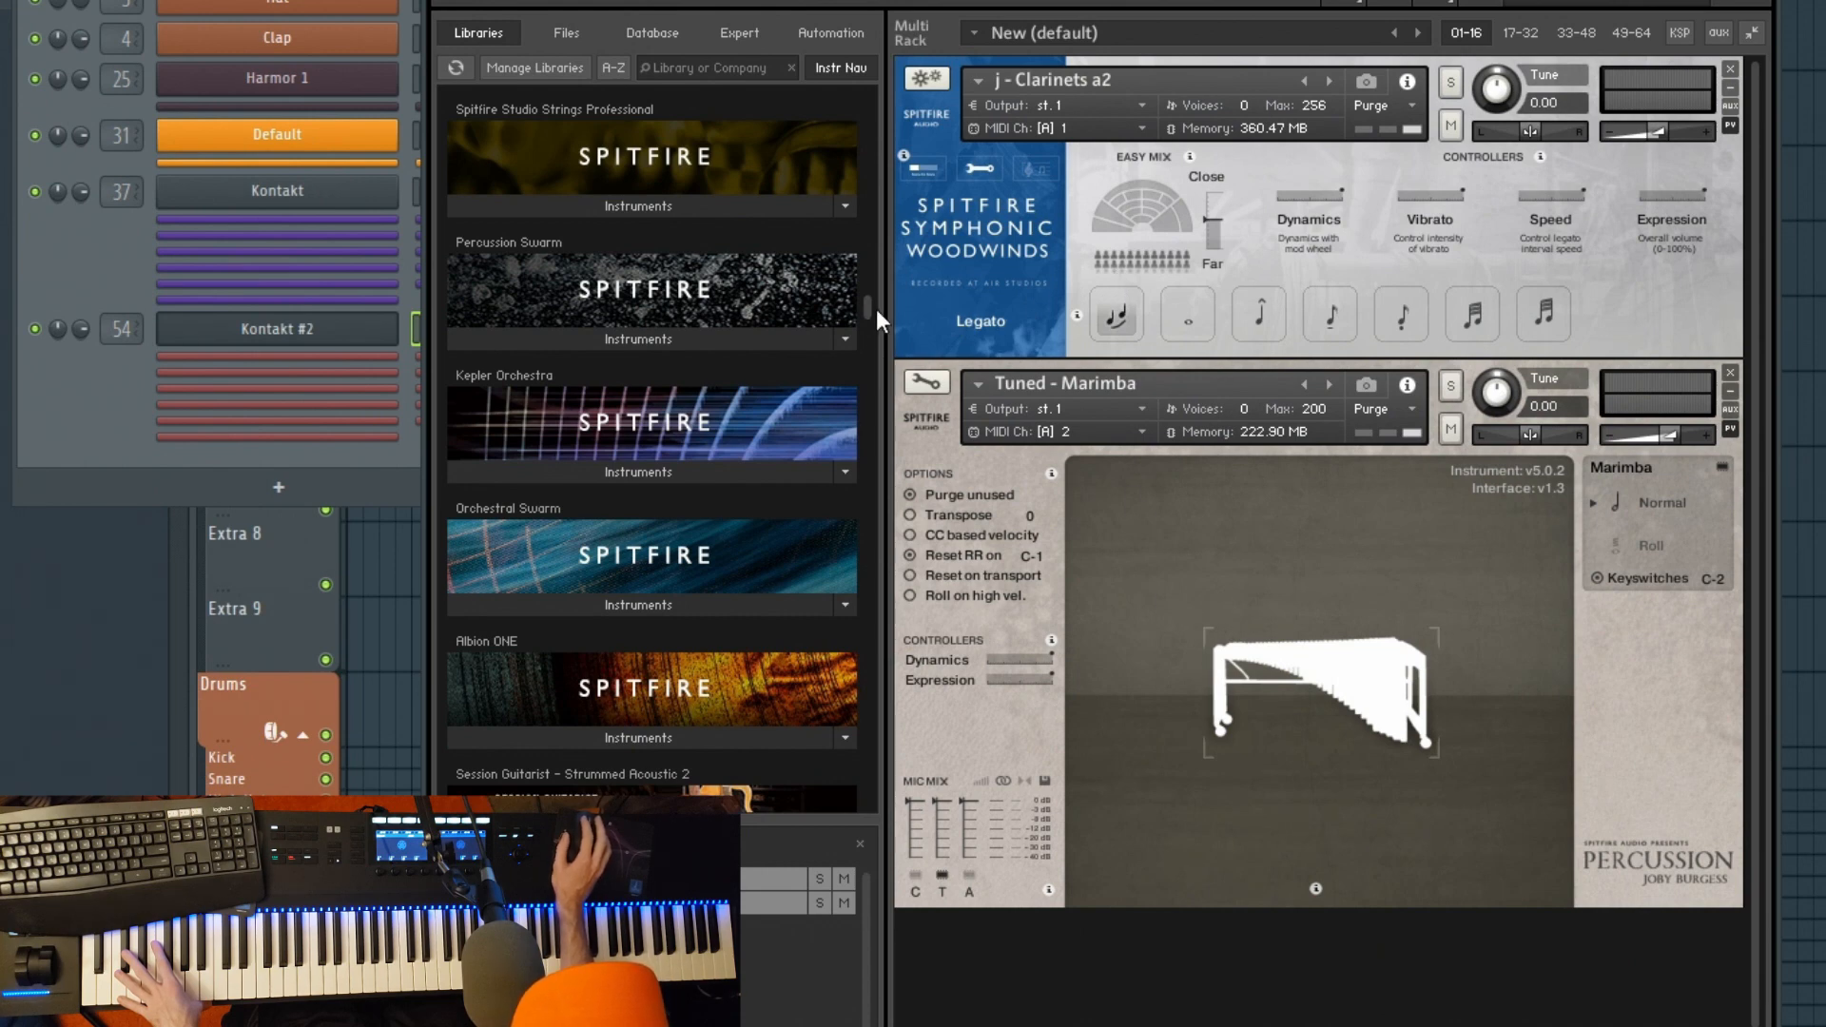
pyautogui.moveTo(875, 310); pyautogui.dragTo(871, 328)
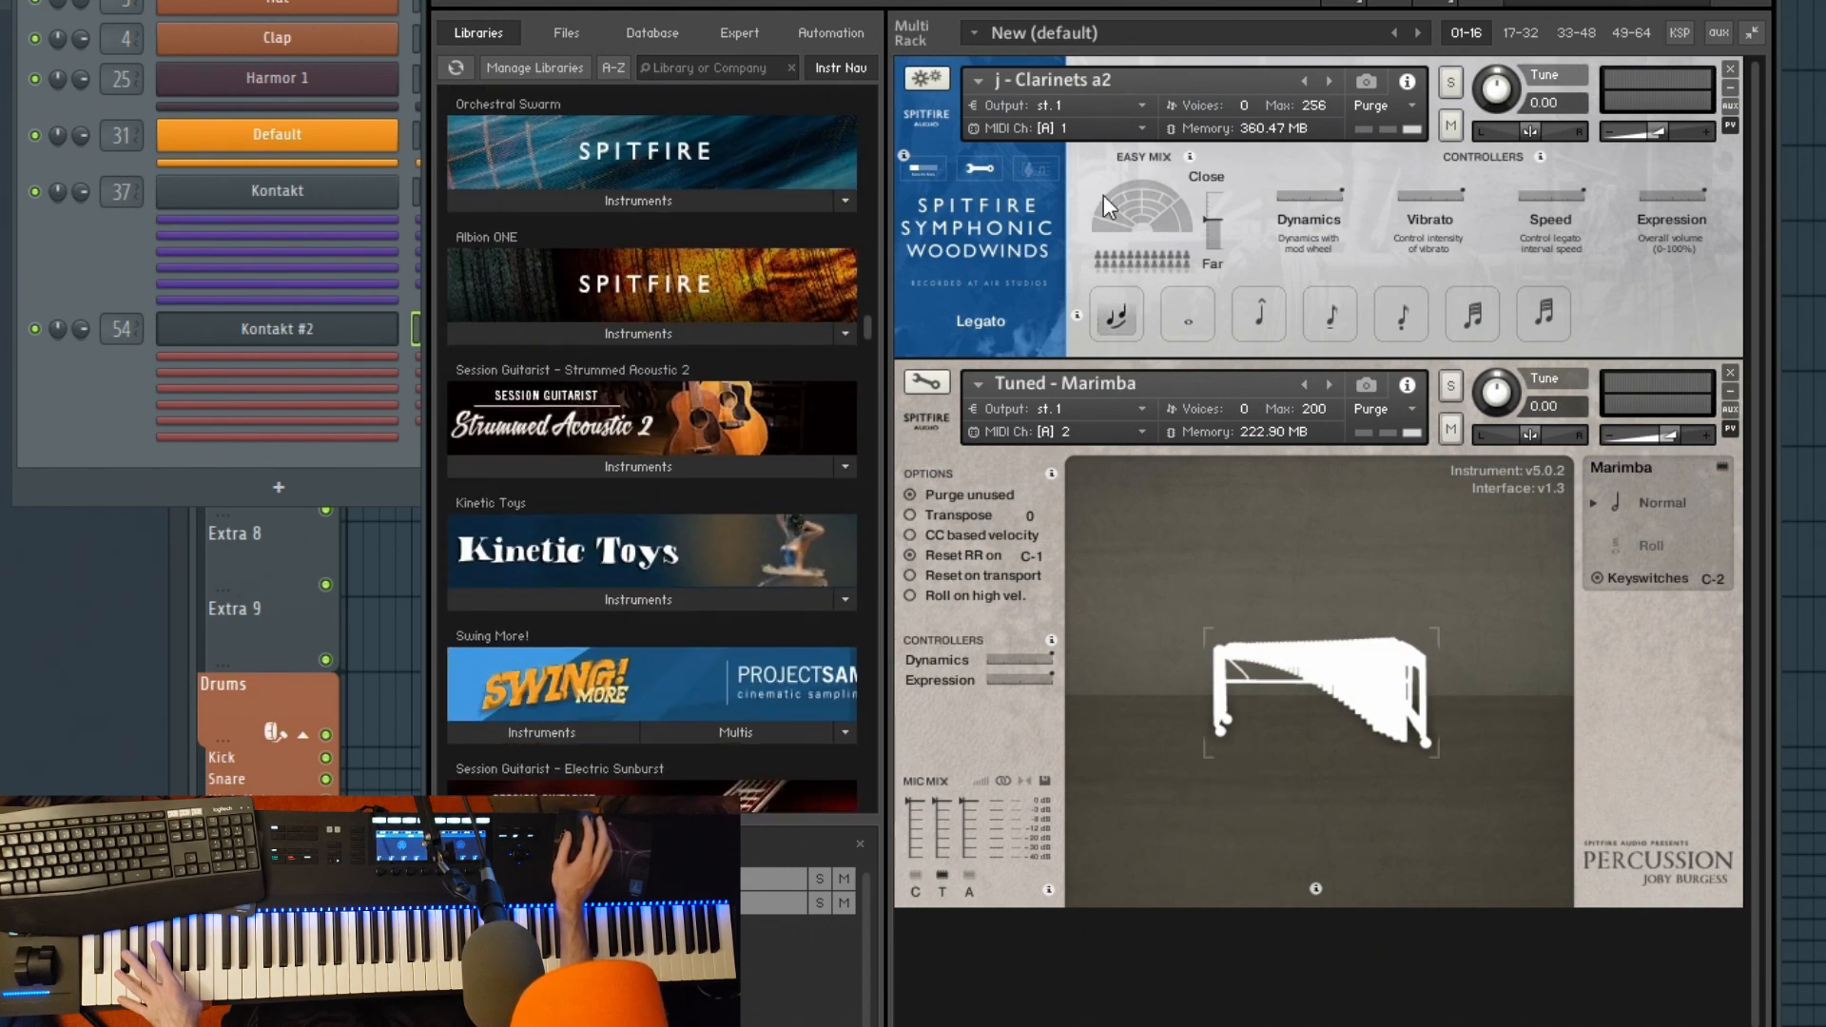
pyautogui.moveTo(865, 338); pyautogui.dragTo(865, 548)
pyautogui.click(709, 447)
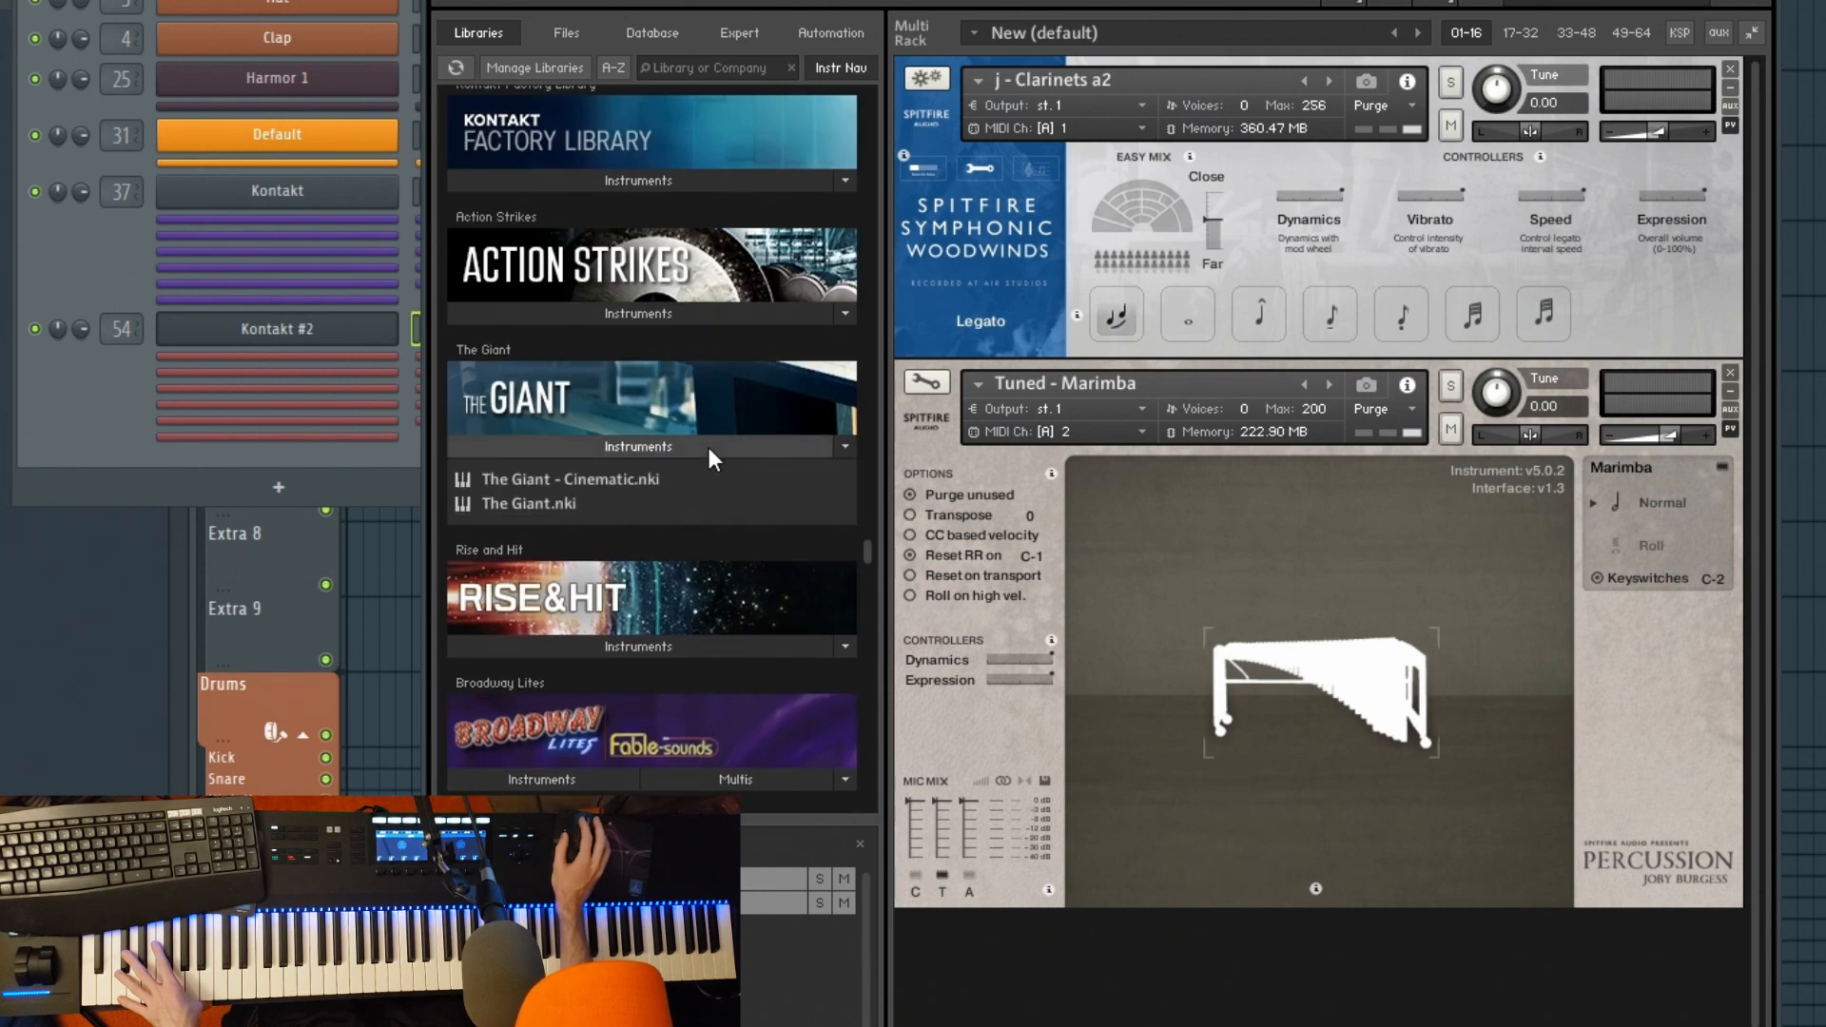
pyautogui.doubleClick(546, 502)
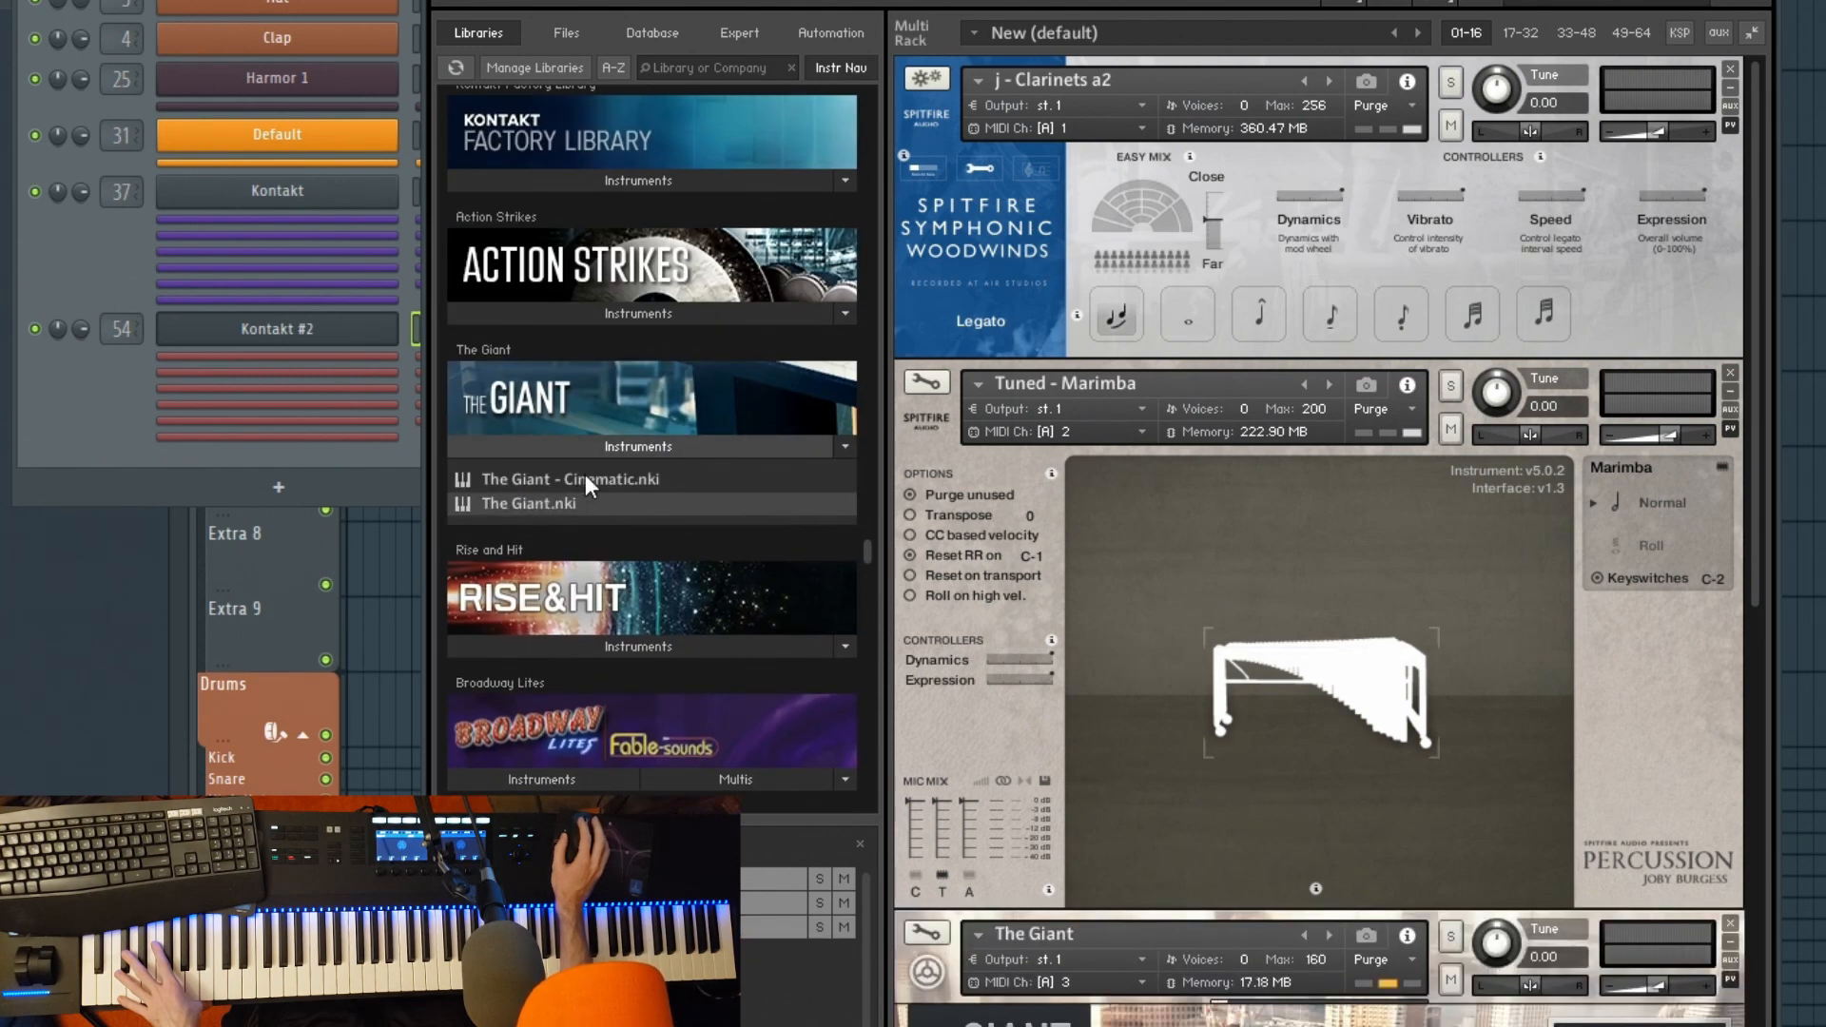
pyautogui.click(706, 447)
# Step: Minimize the interfaces of the Marimba, The Giant and Clarinets a2 instruments to their compact headers
pyautogui.click(905, 430)
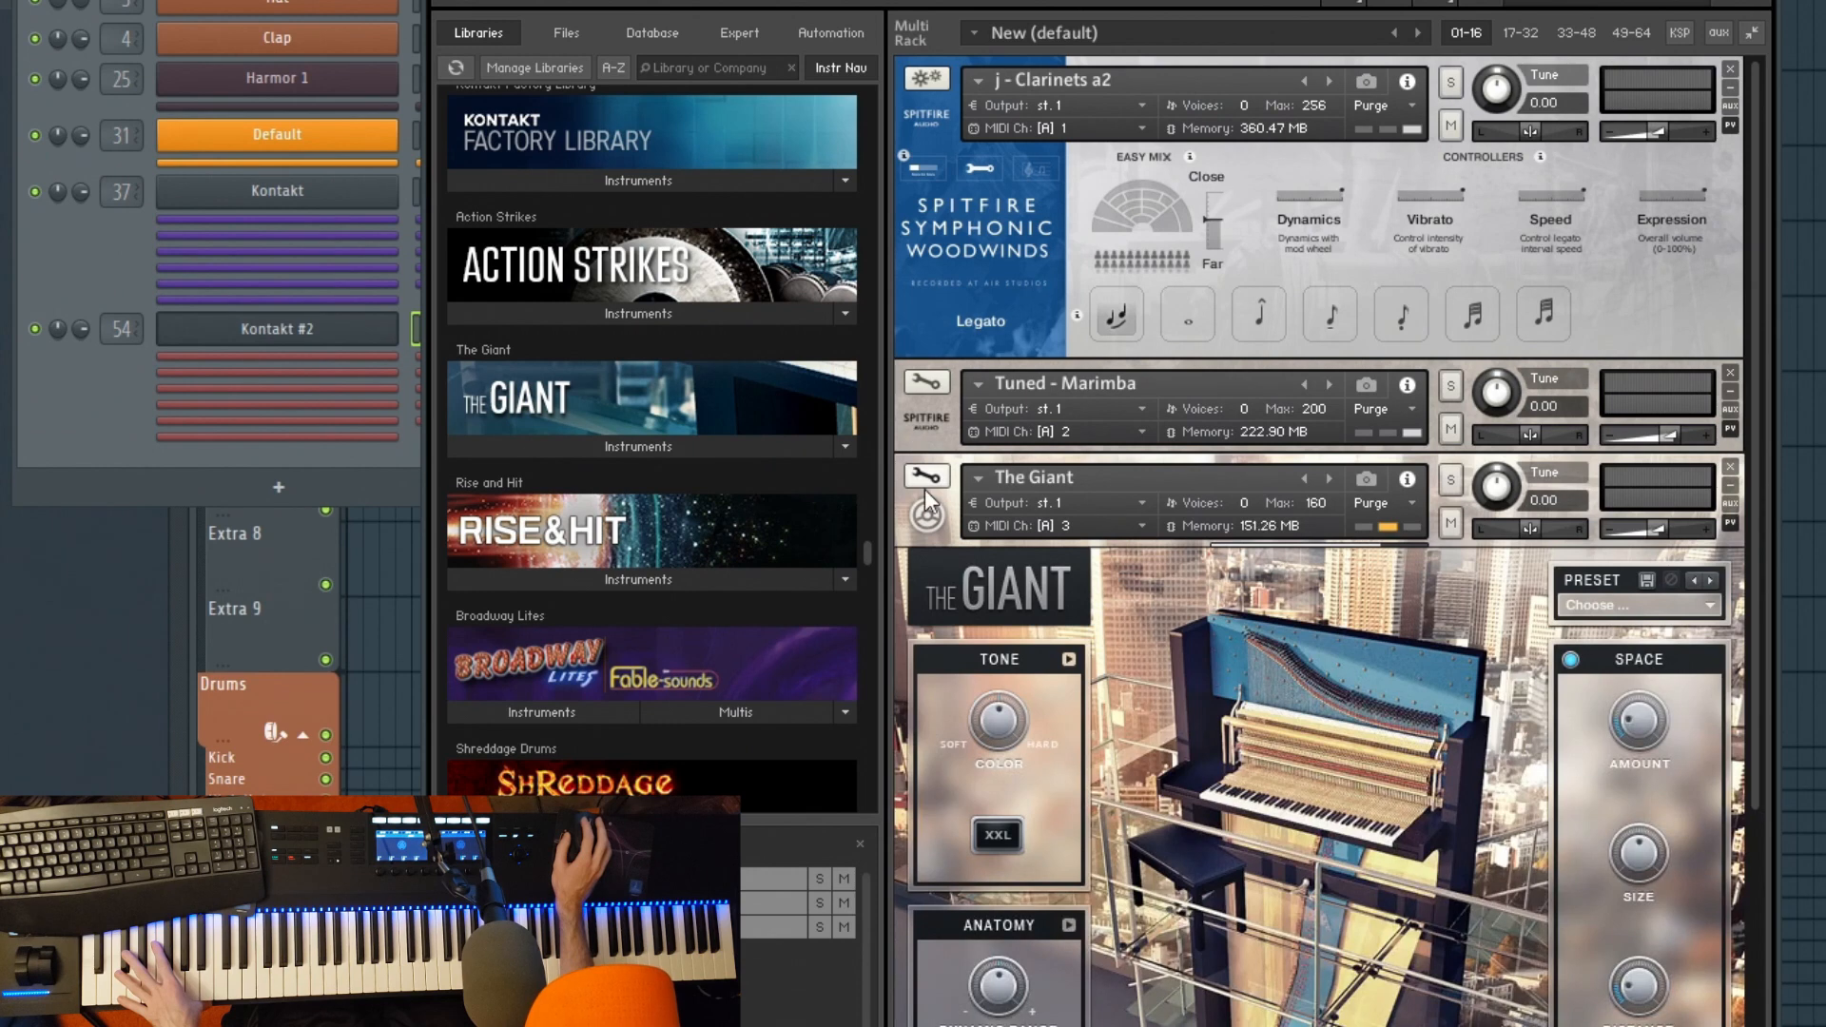
pyautogui.click(924, 489)
pyautogui.click(928, 116)
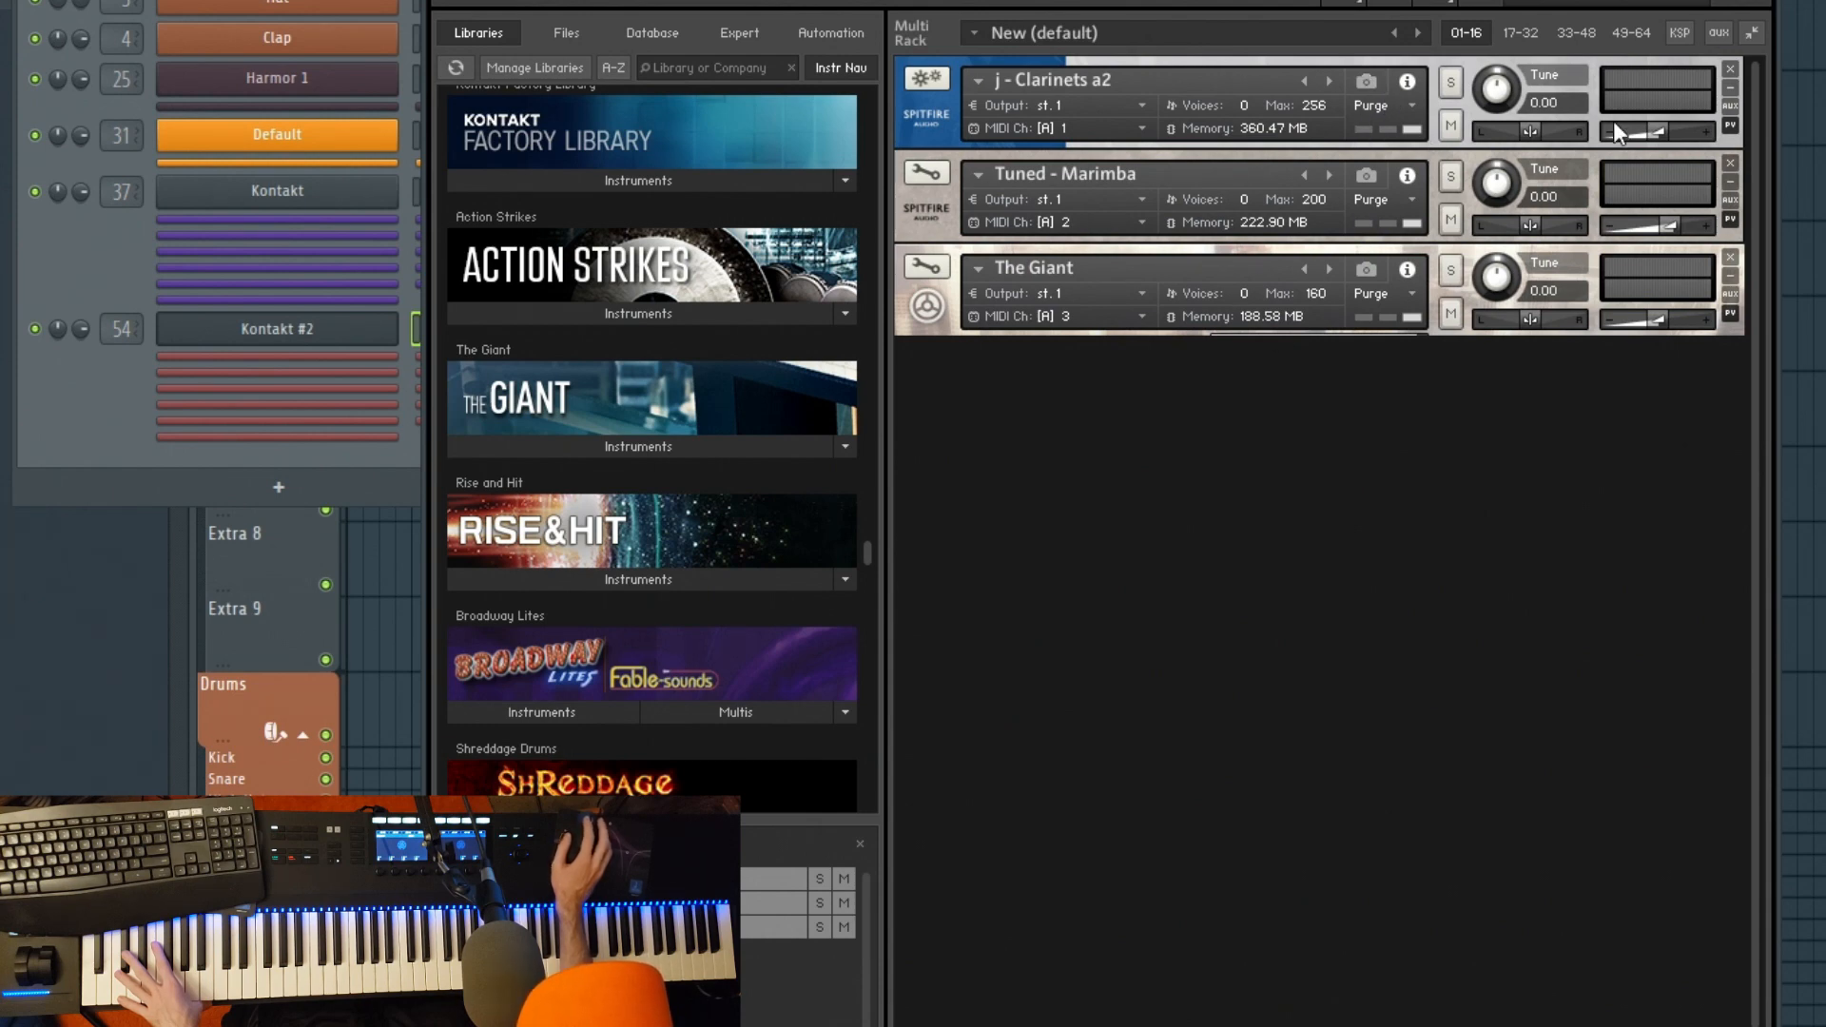
# Step: Show the ZoneMatrix script again and enable zones A, B and C for the three loaded instruments
pyautogui.click(1677, 34)
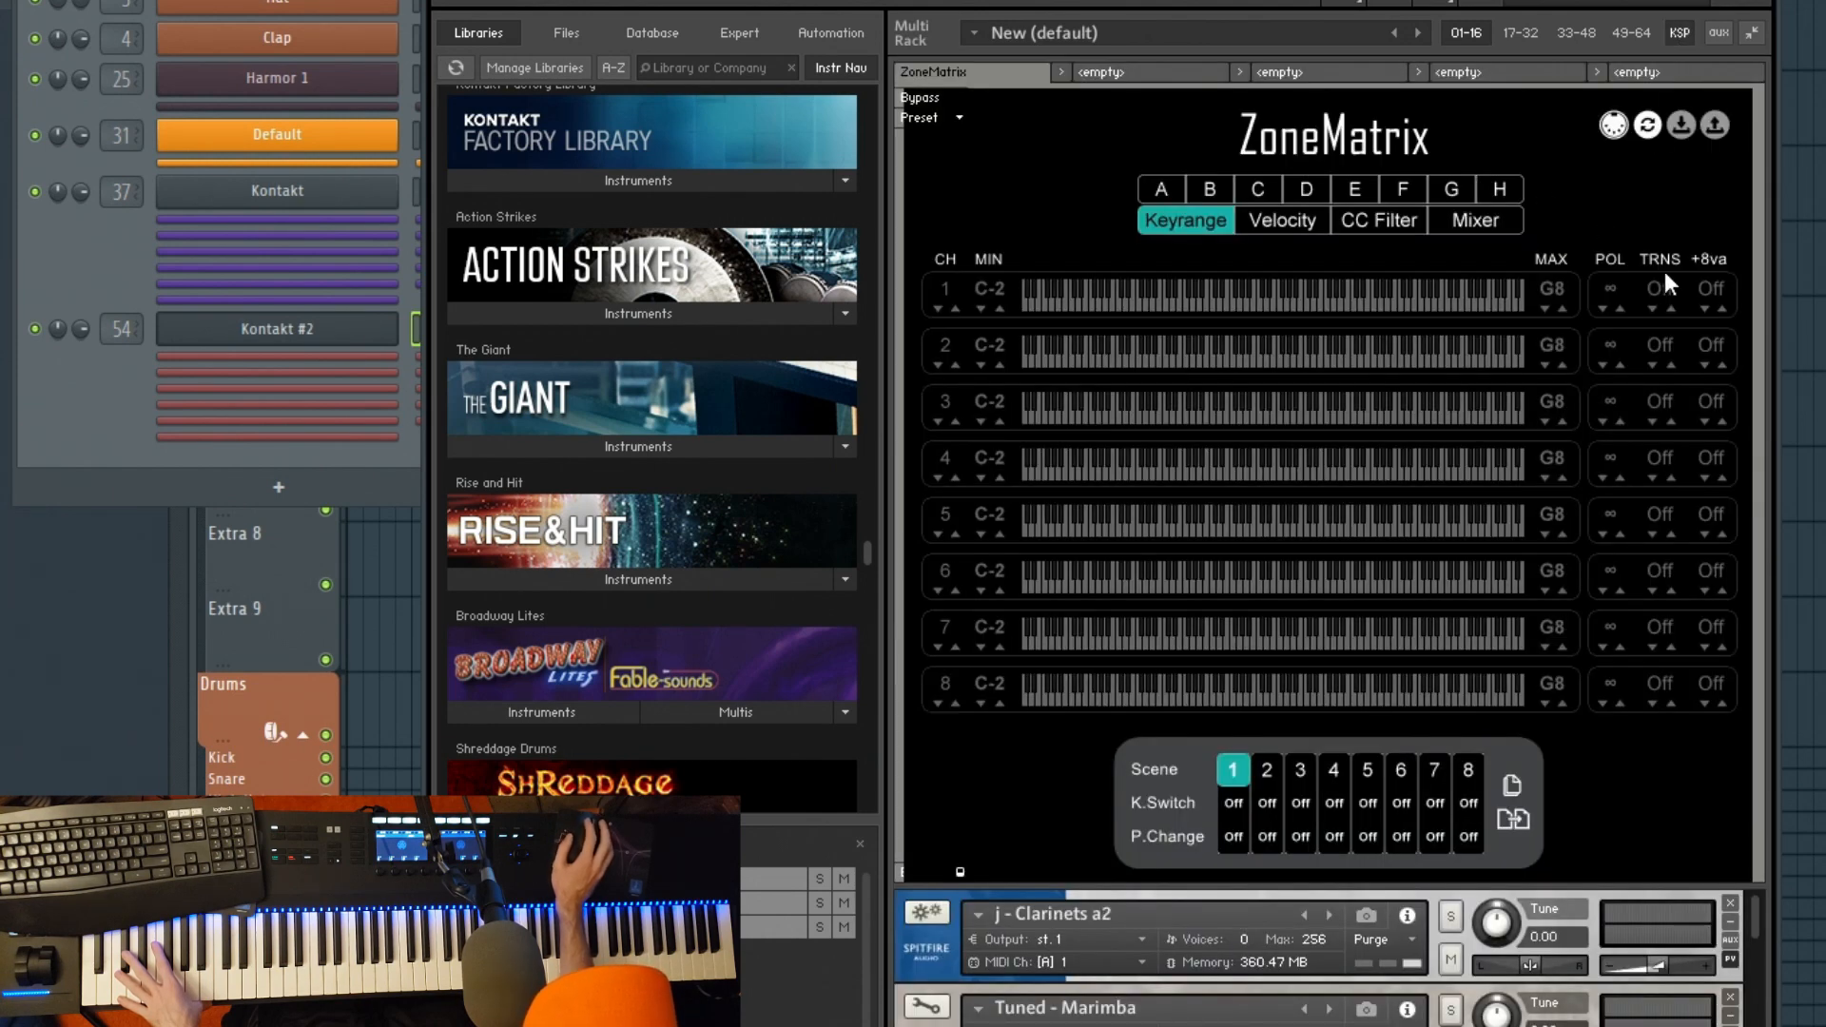
pyautogui.moveTo(1753, 903)
pyautogui.mouseDown()
pyautogui.moveTo(1756, 972)
pyautogui.moveTo(1750, 893)
pyautogui.mouseUp()
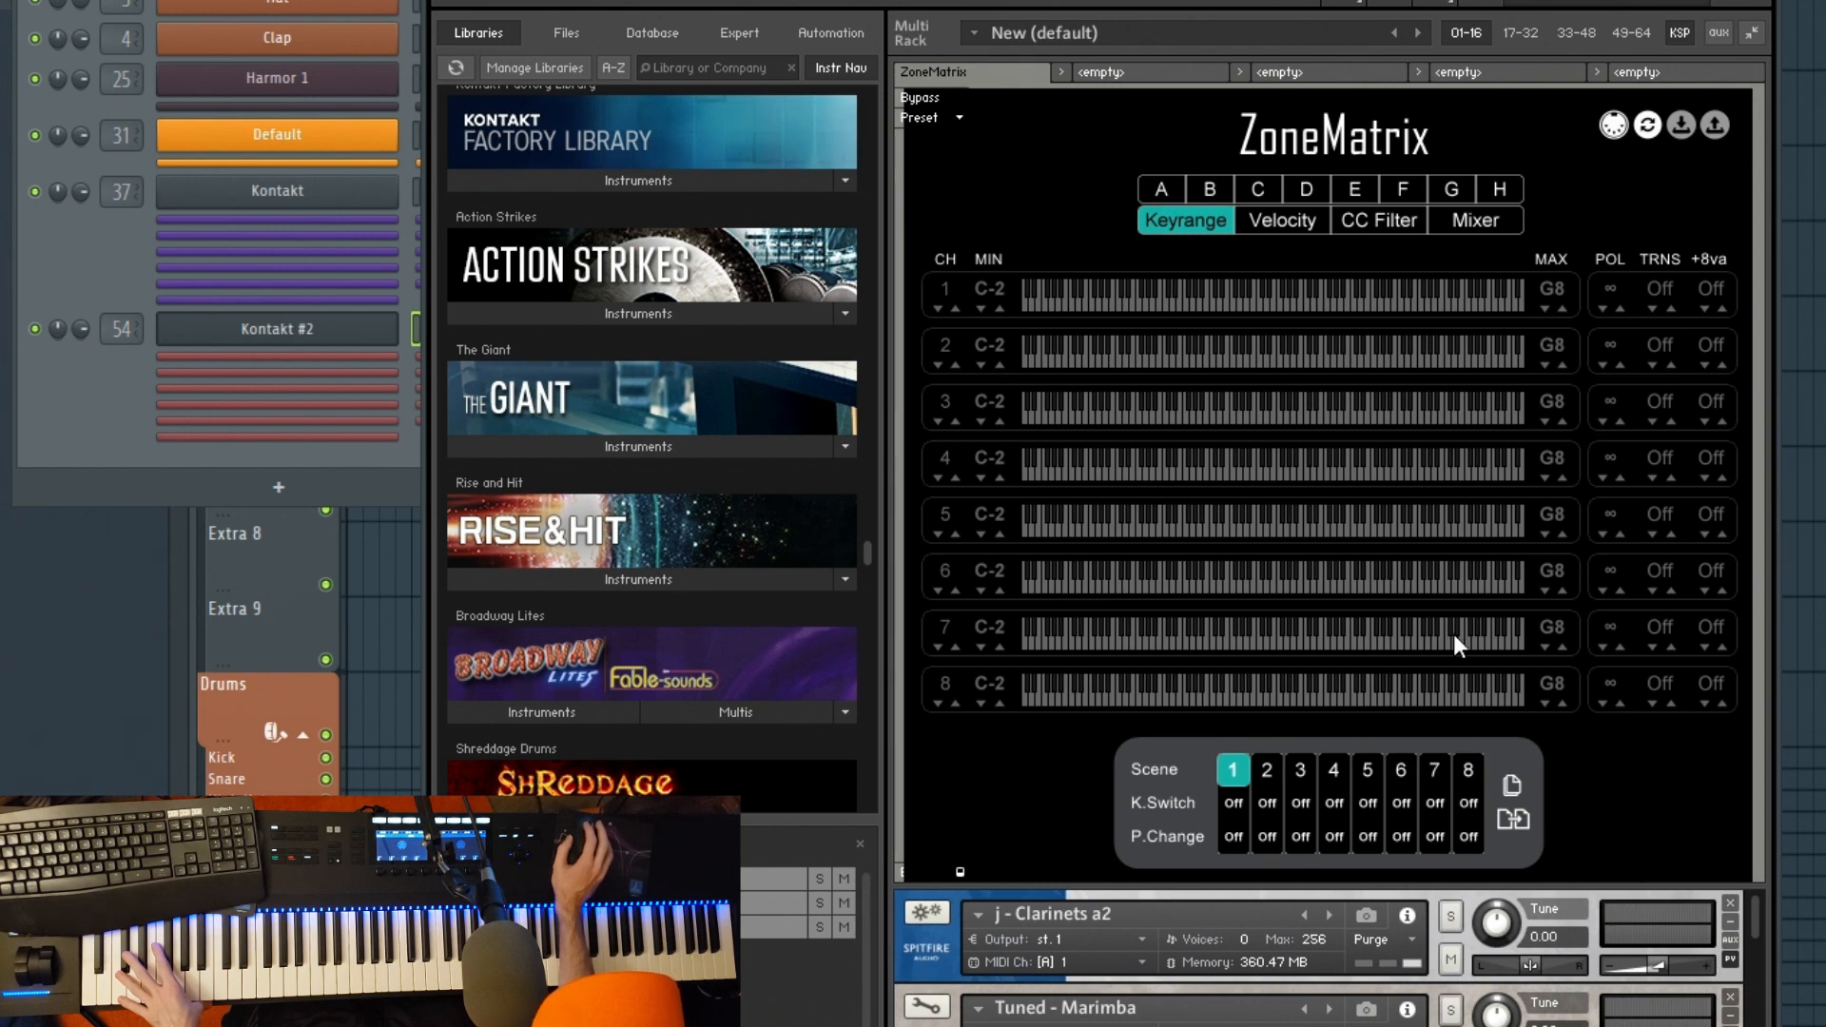
pyautogui.click(1680, 35)
pyautogui.click(1681, 35)
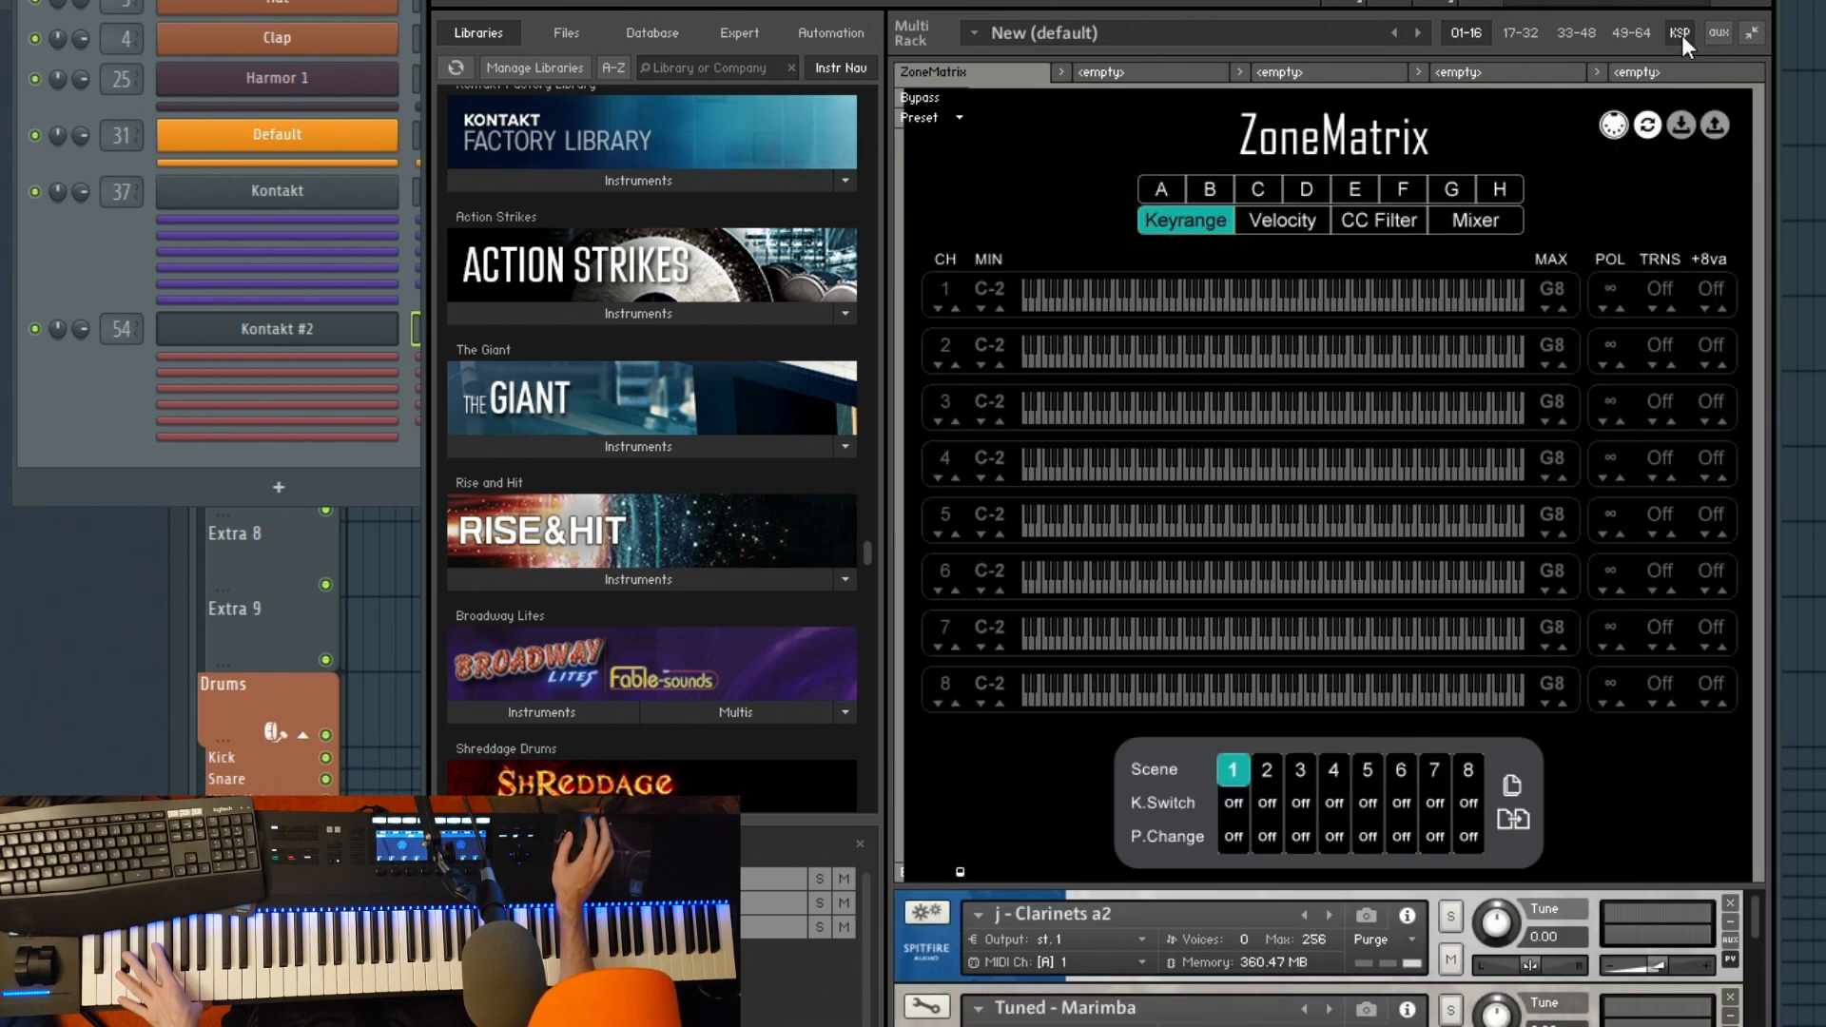
pyautogui.click(1155, 192)
pyautogui.click(1214, 193)
pyautogui.click(1263, 189)
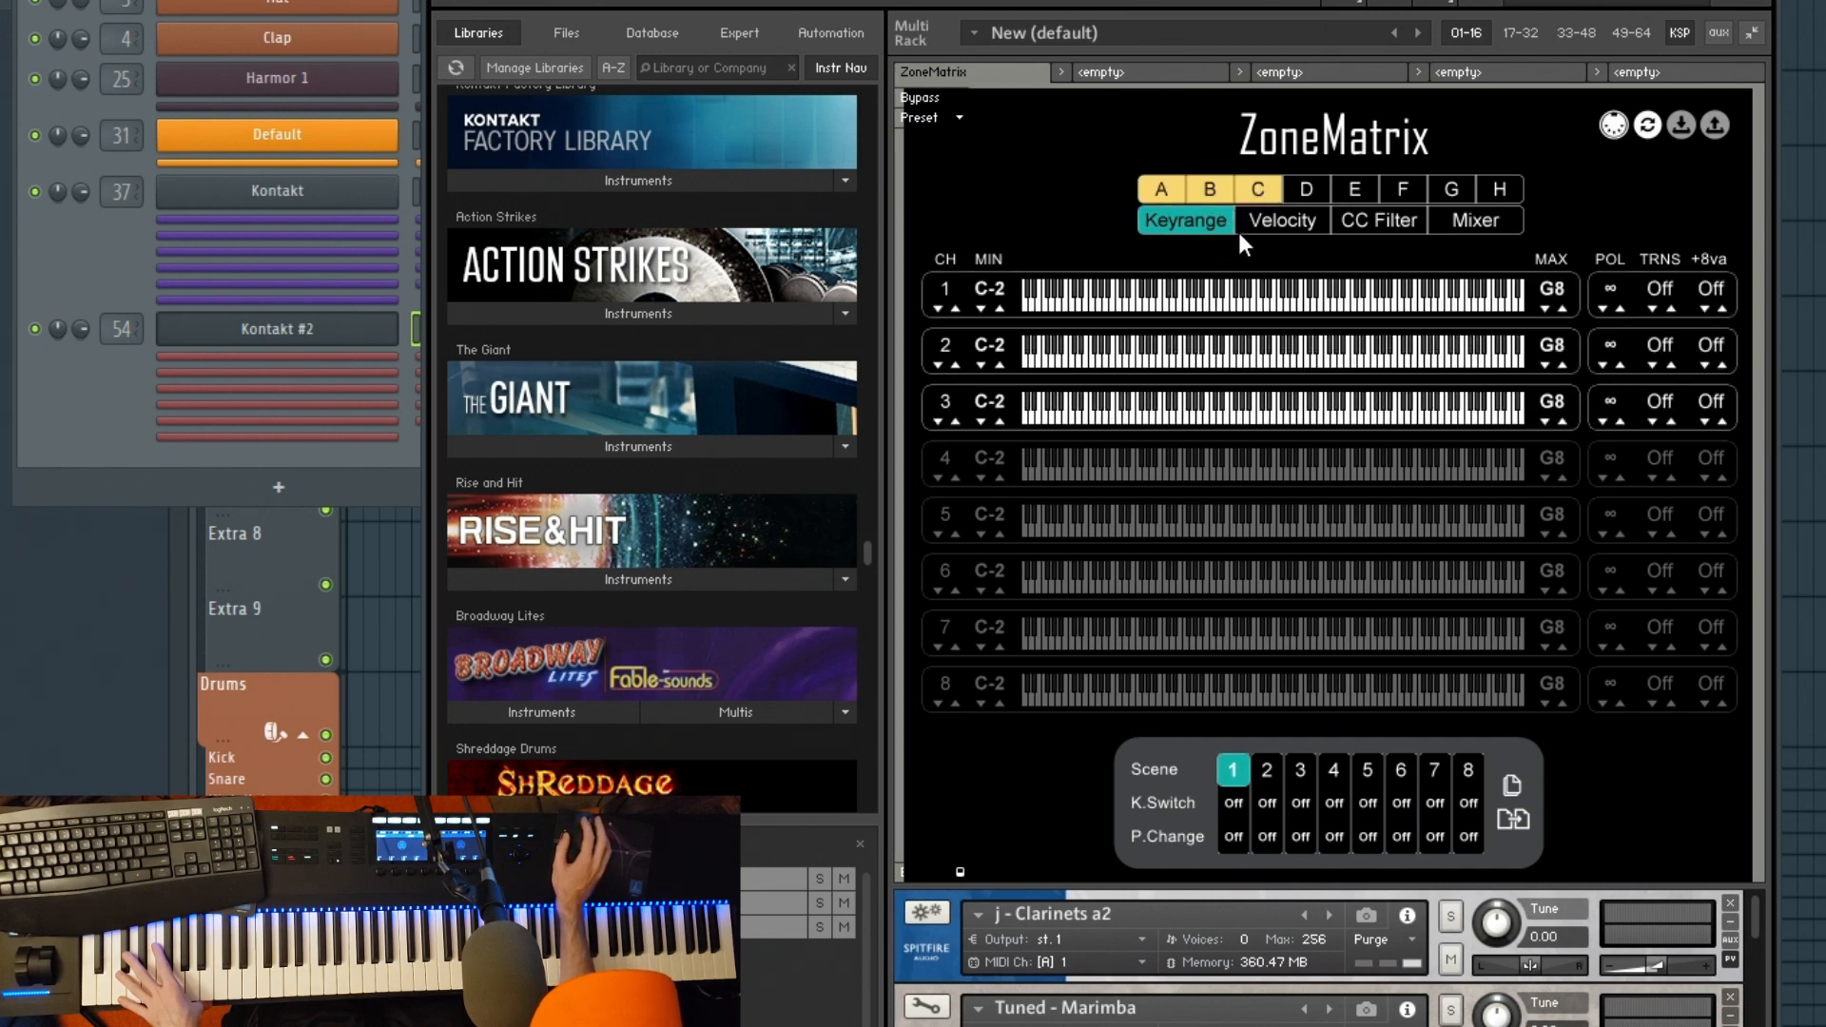
# Step: Examine ZoneMatrix's mixer controls and the on-screen keyboard for naming the first zone, leaving the name empty
pyautogui.click(1458, 221)
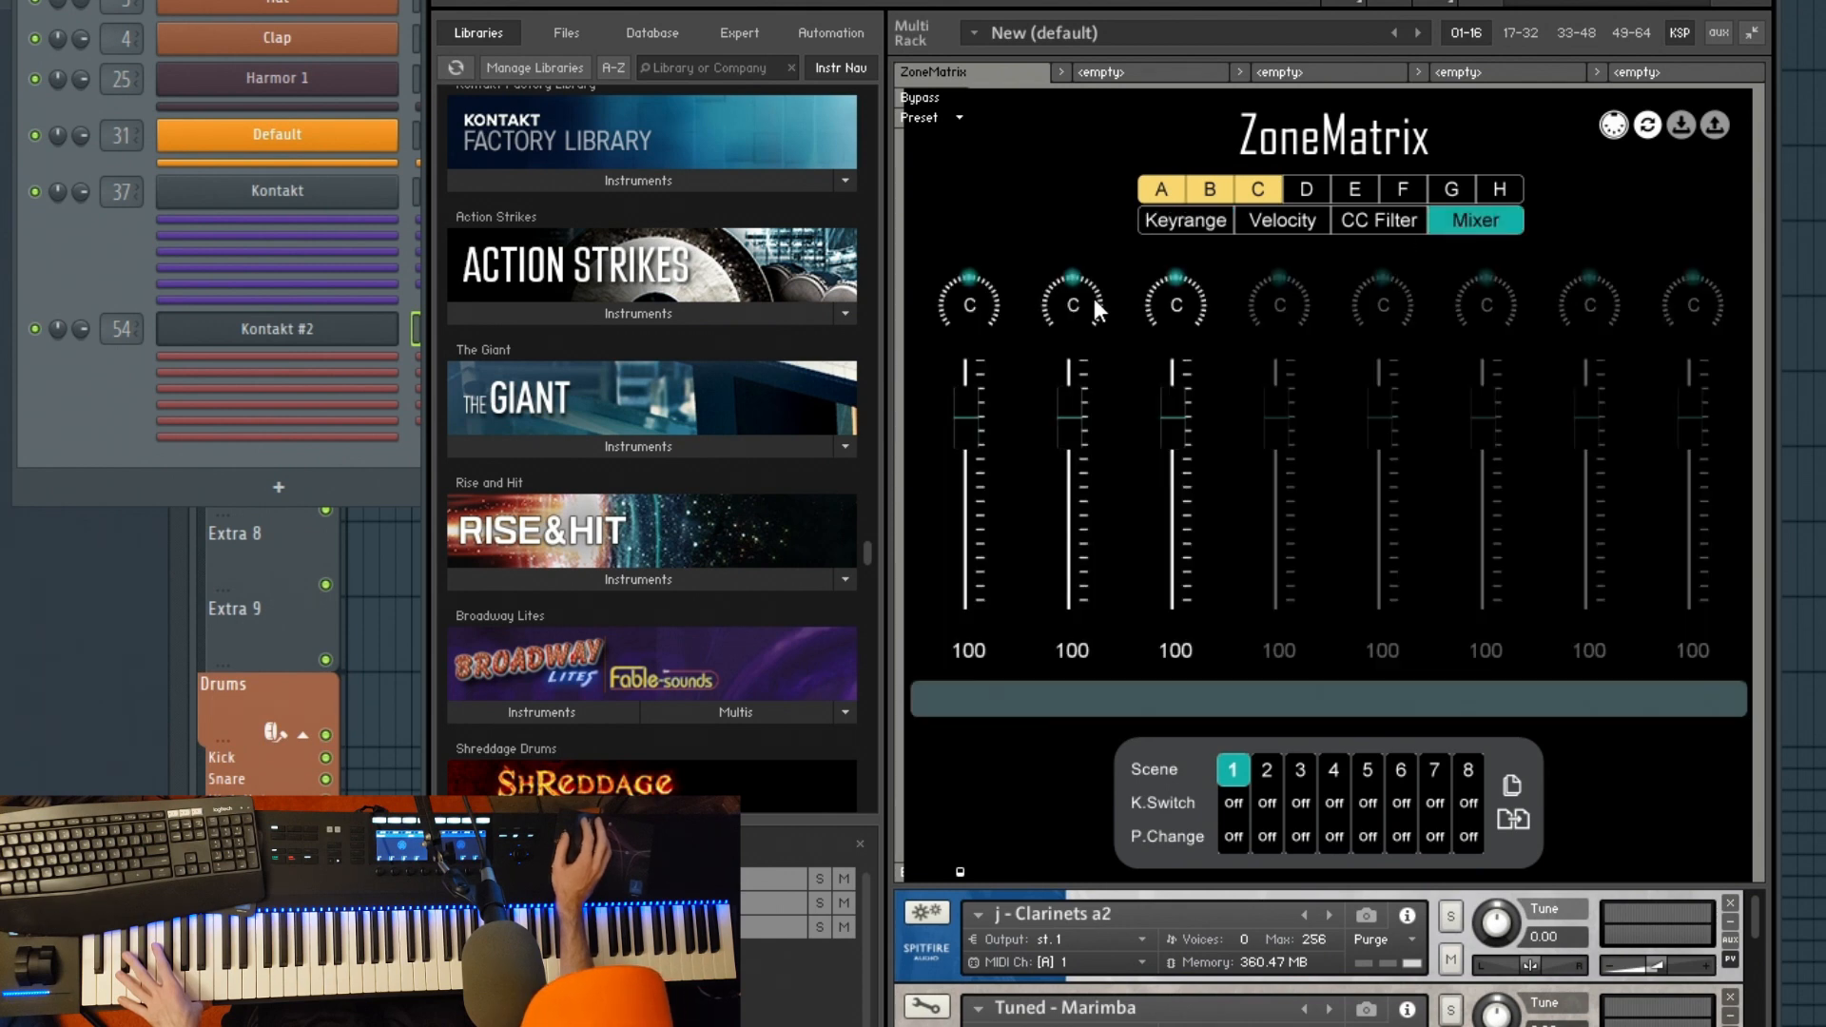
pyautogui.click(972, 698)
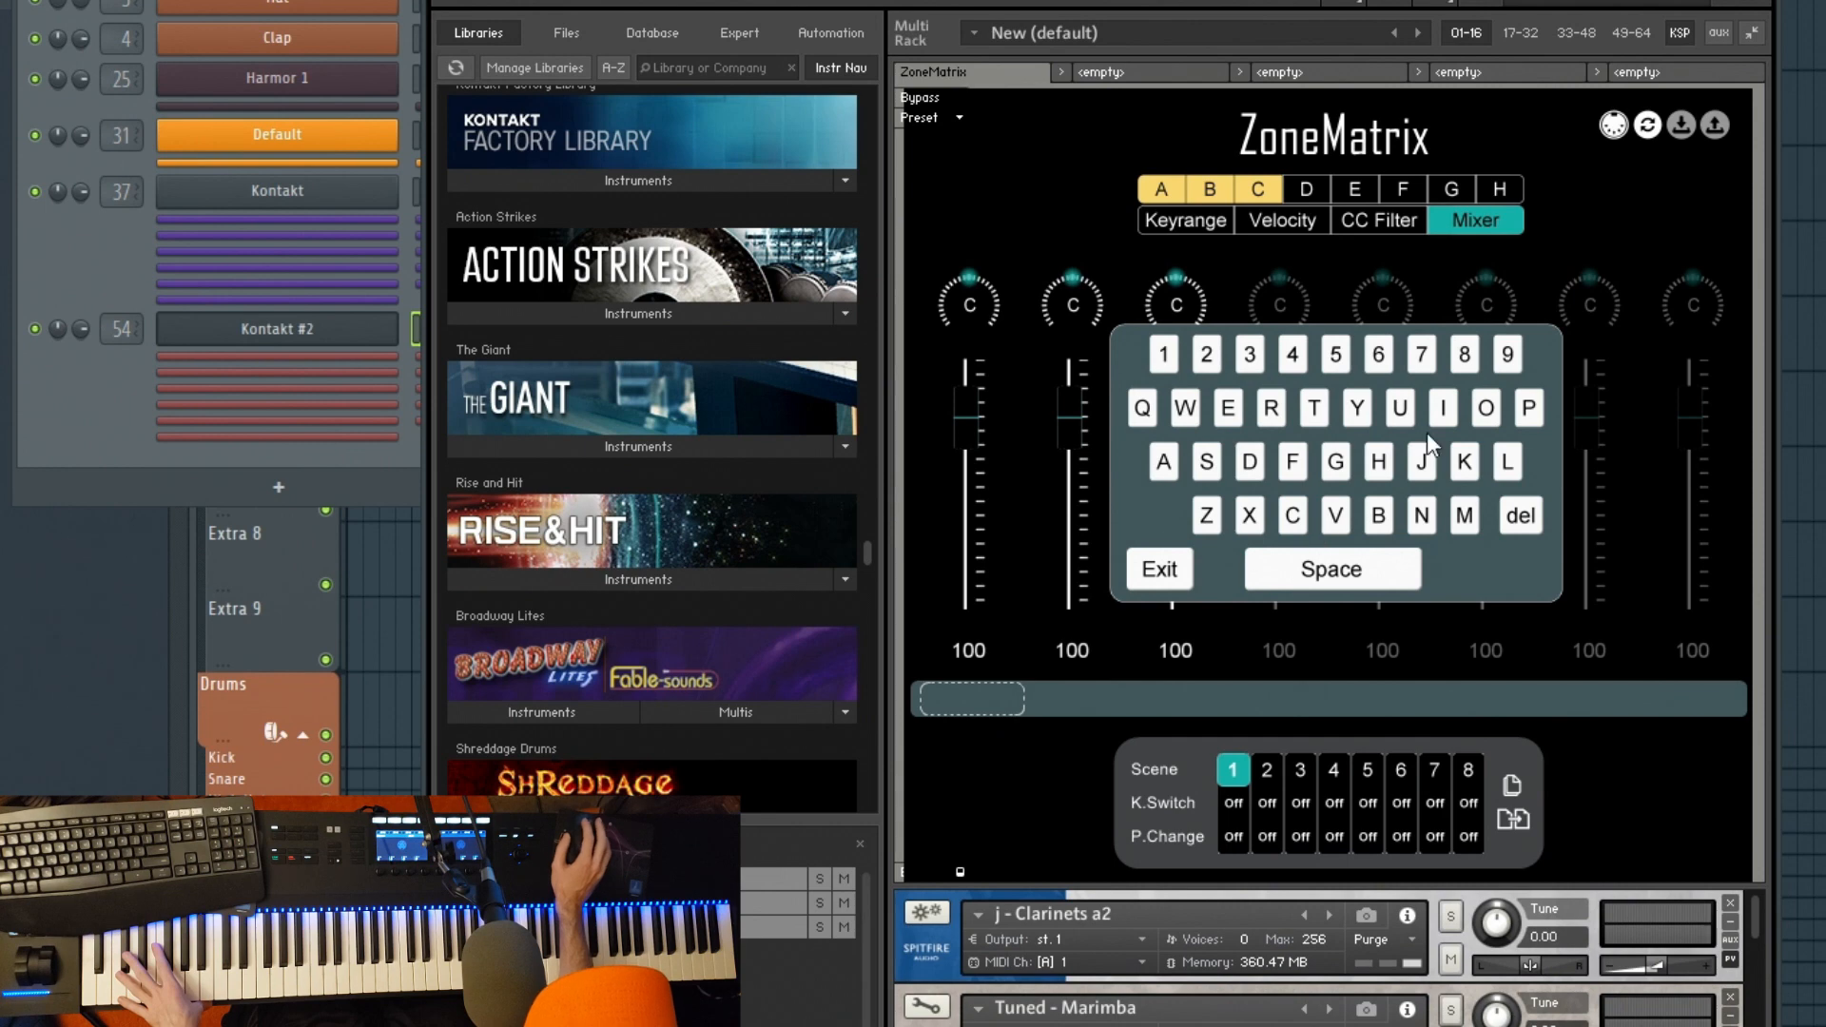
pyautogui.click(1160, 569)
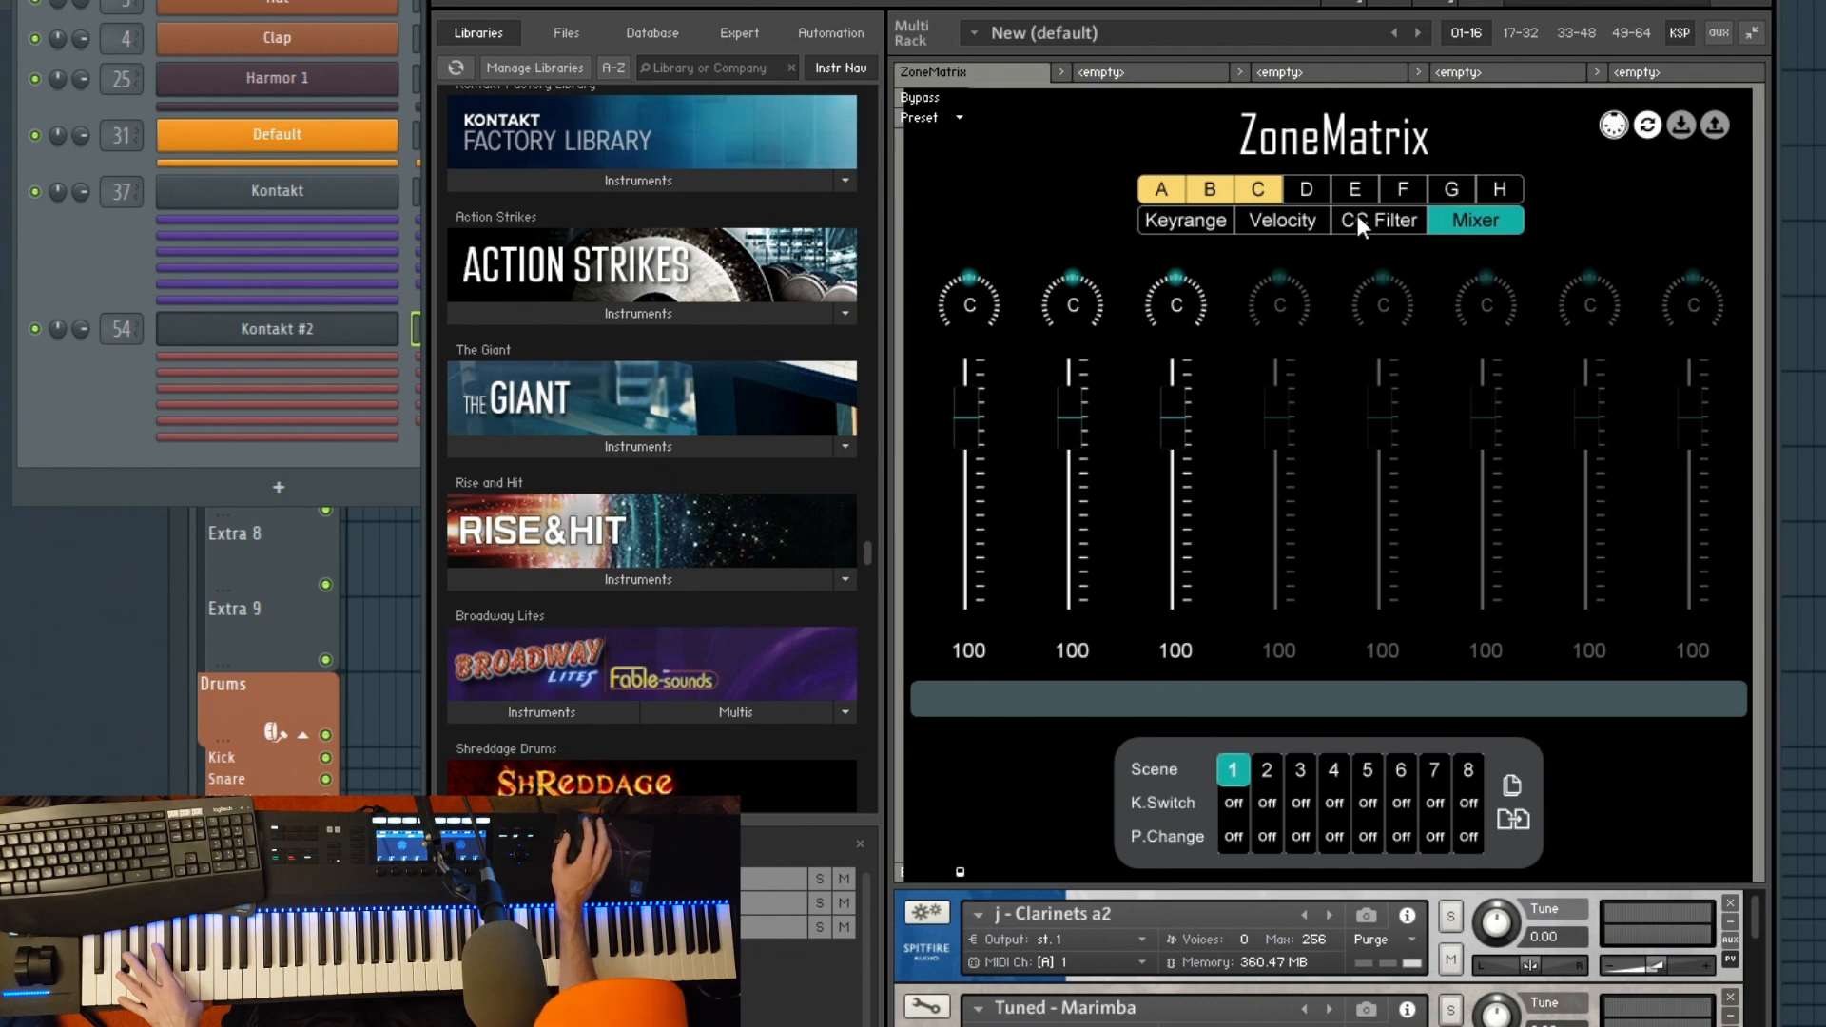
# Step: Solo zone A on the Keyrange page and set its minimum key to D2
pyautogui.click(1190, 213)
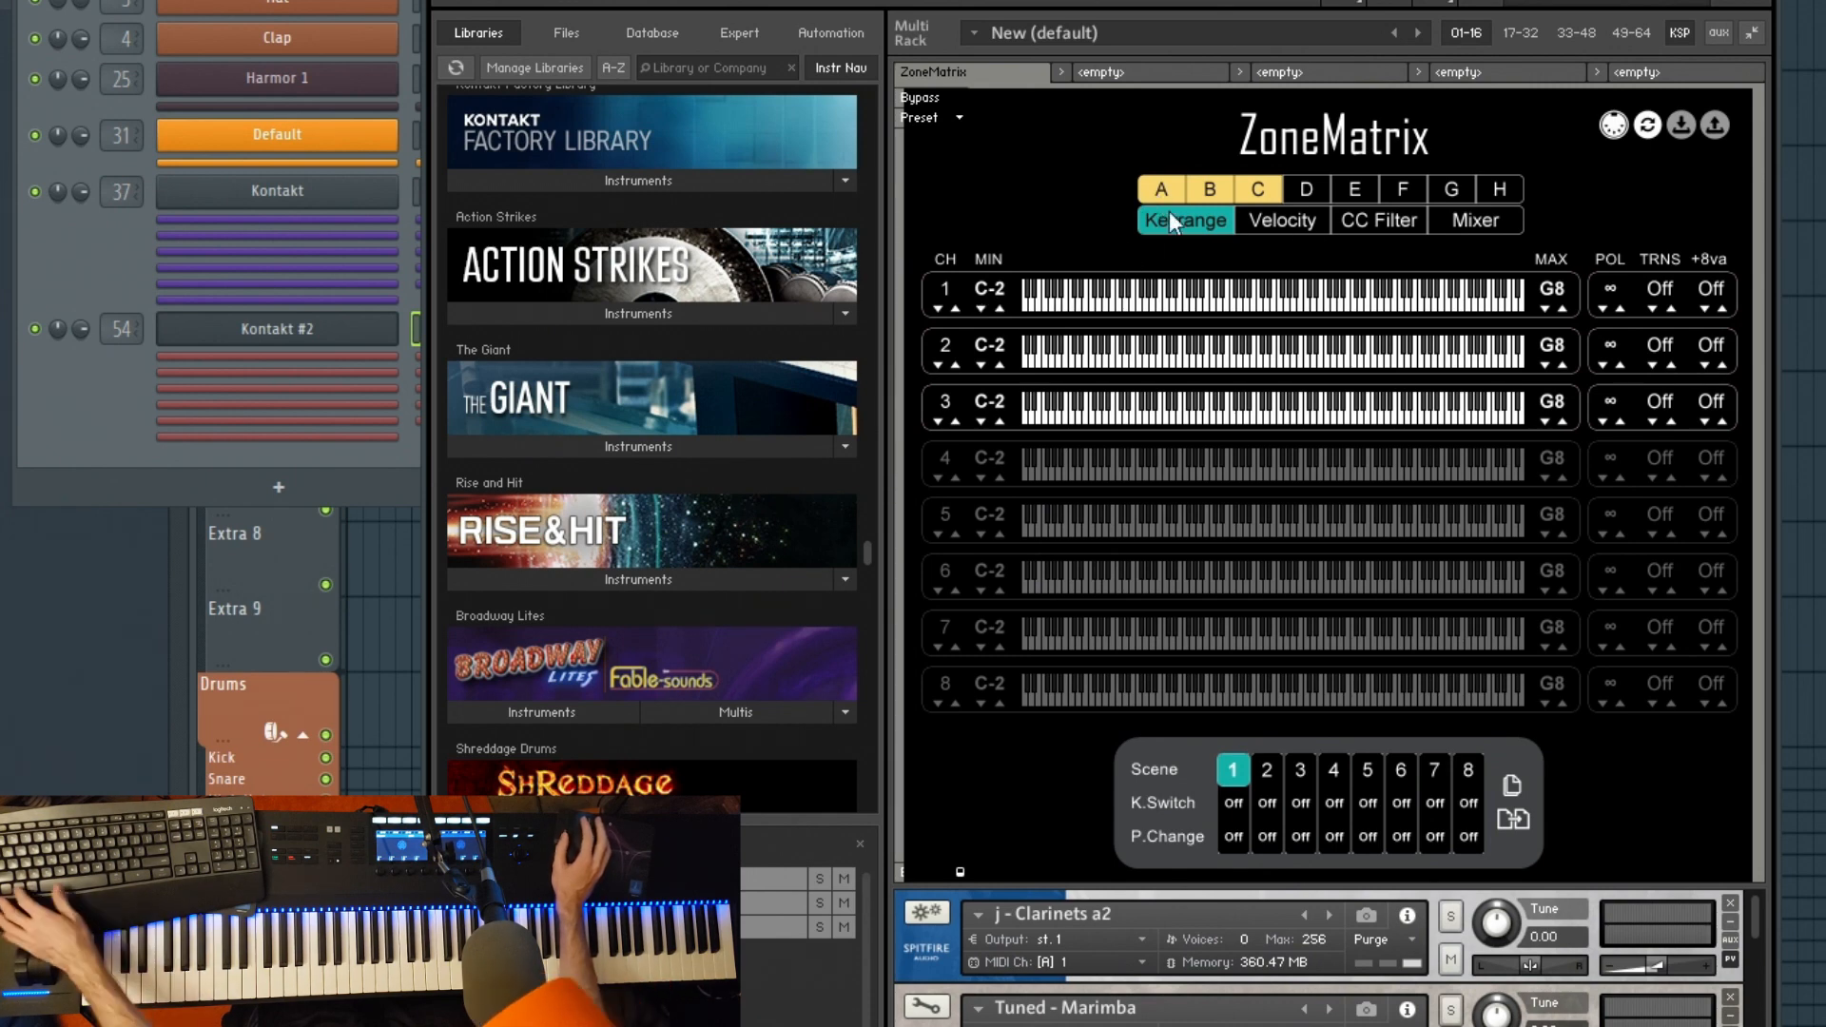
pyautogui.click(1161, 186)
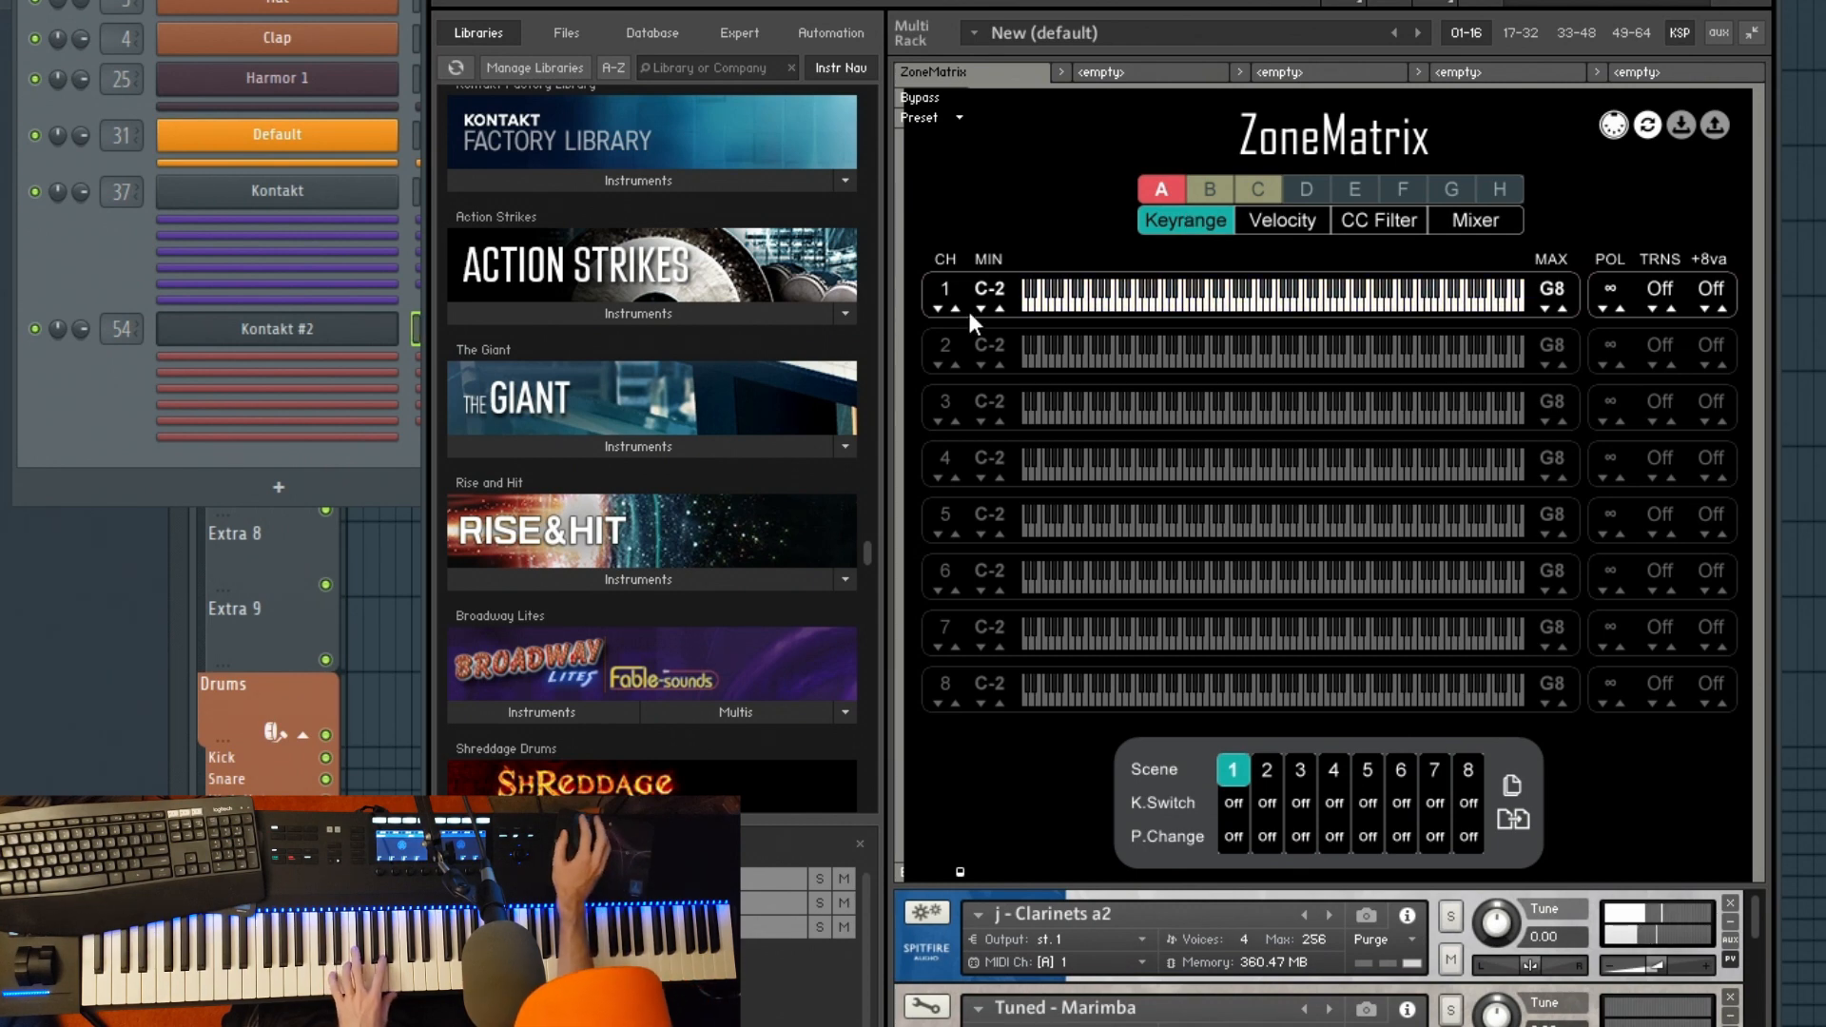
pyautogui.click(993, 292)
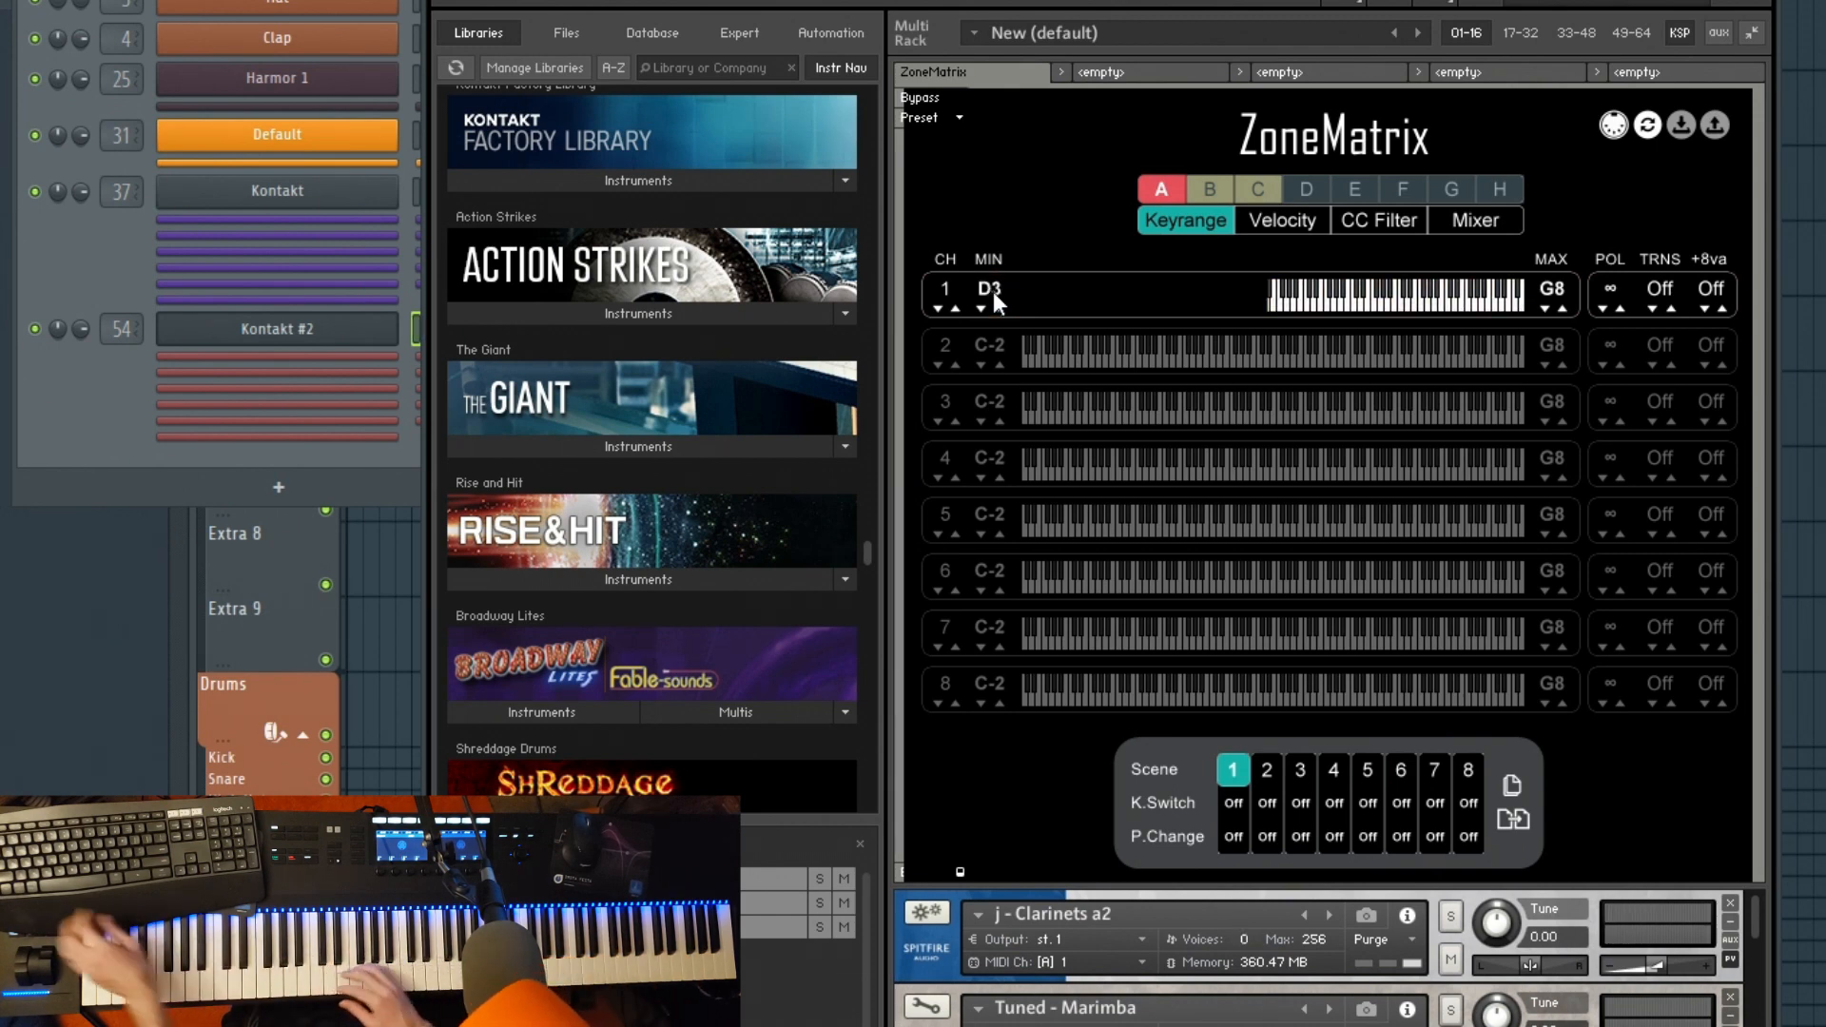
pyautogui.click(993, 291)
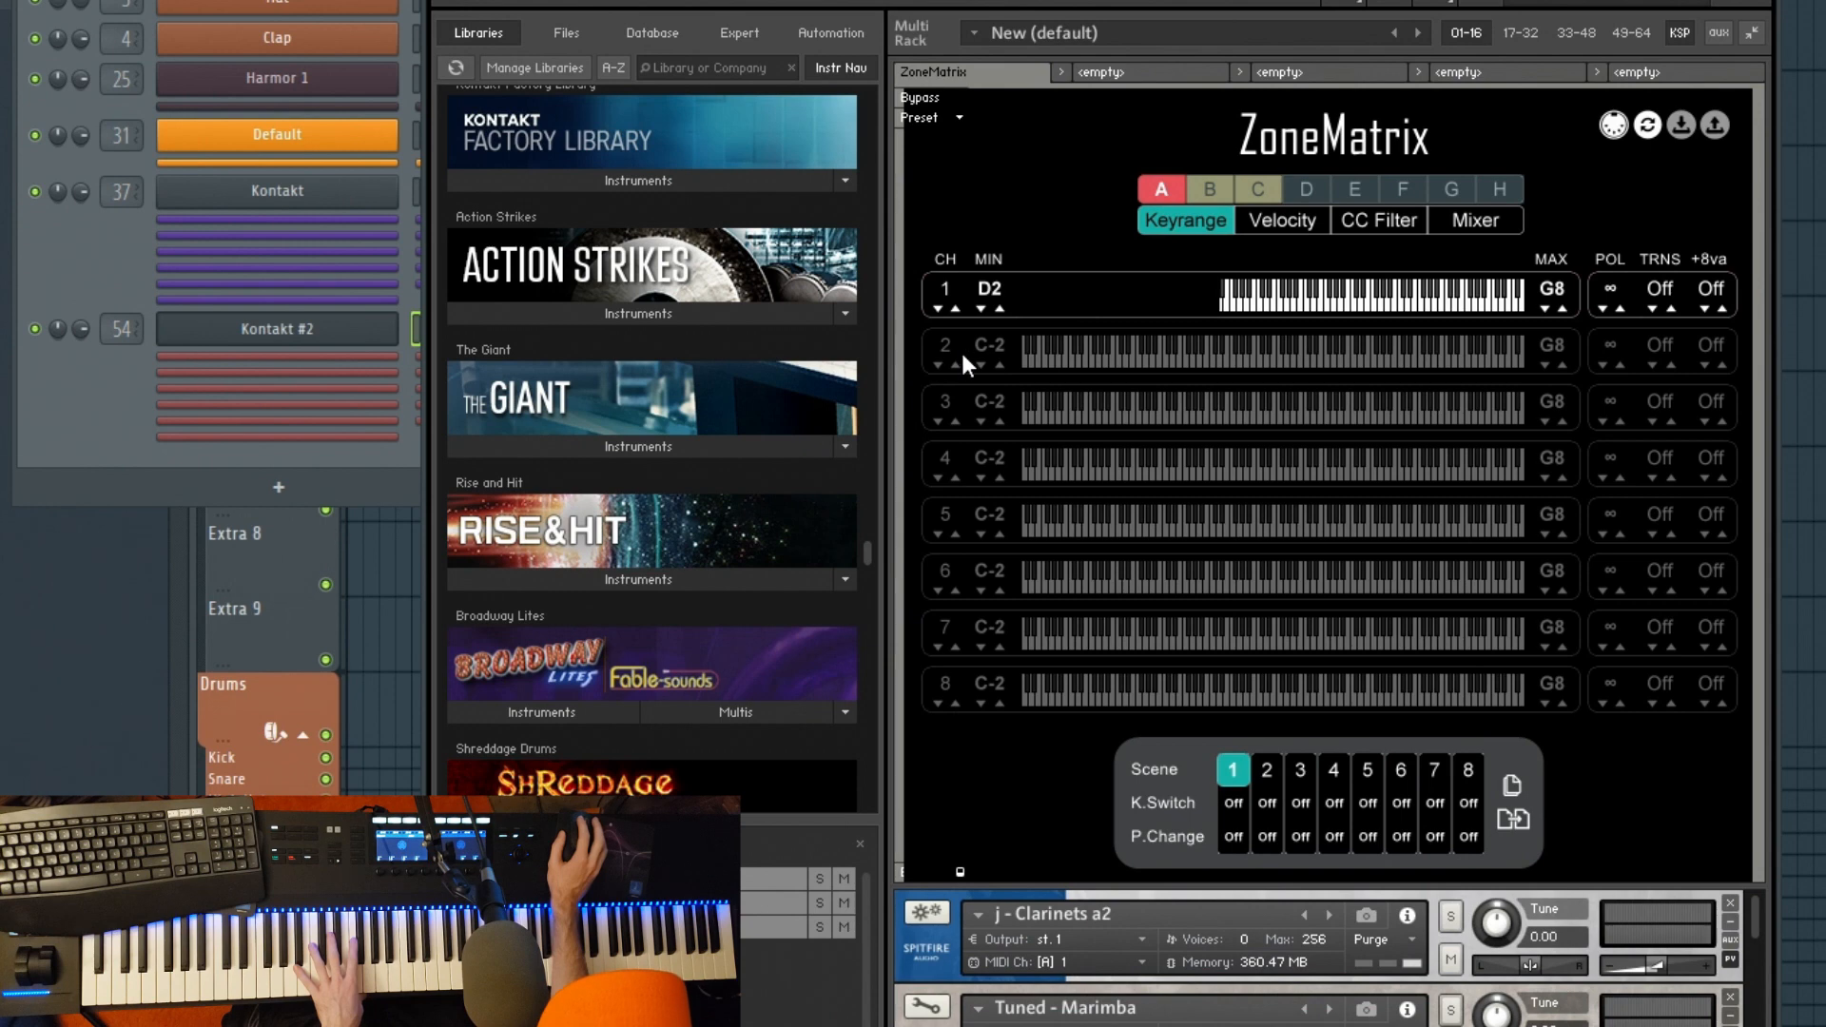
# Step: Check the instrument order in the rack, release zone A's solo and set zone B's maximum key to G3
pyautogui.click(1679, 32)
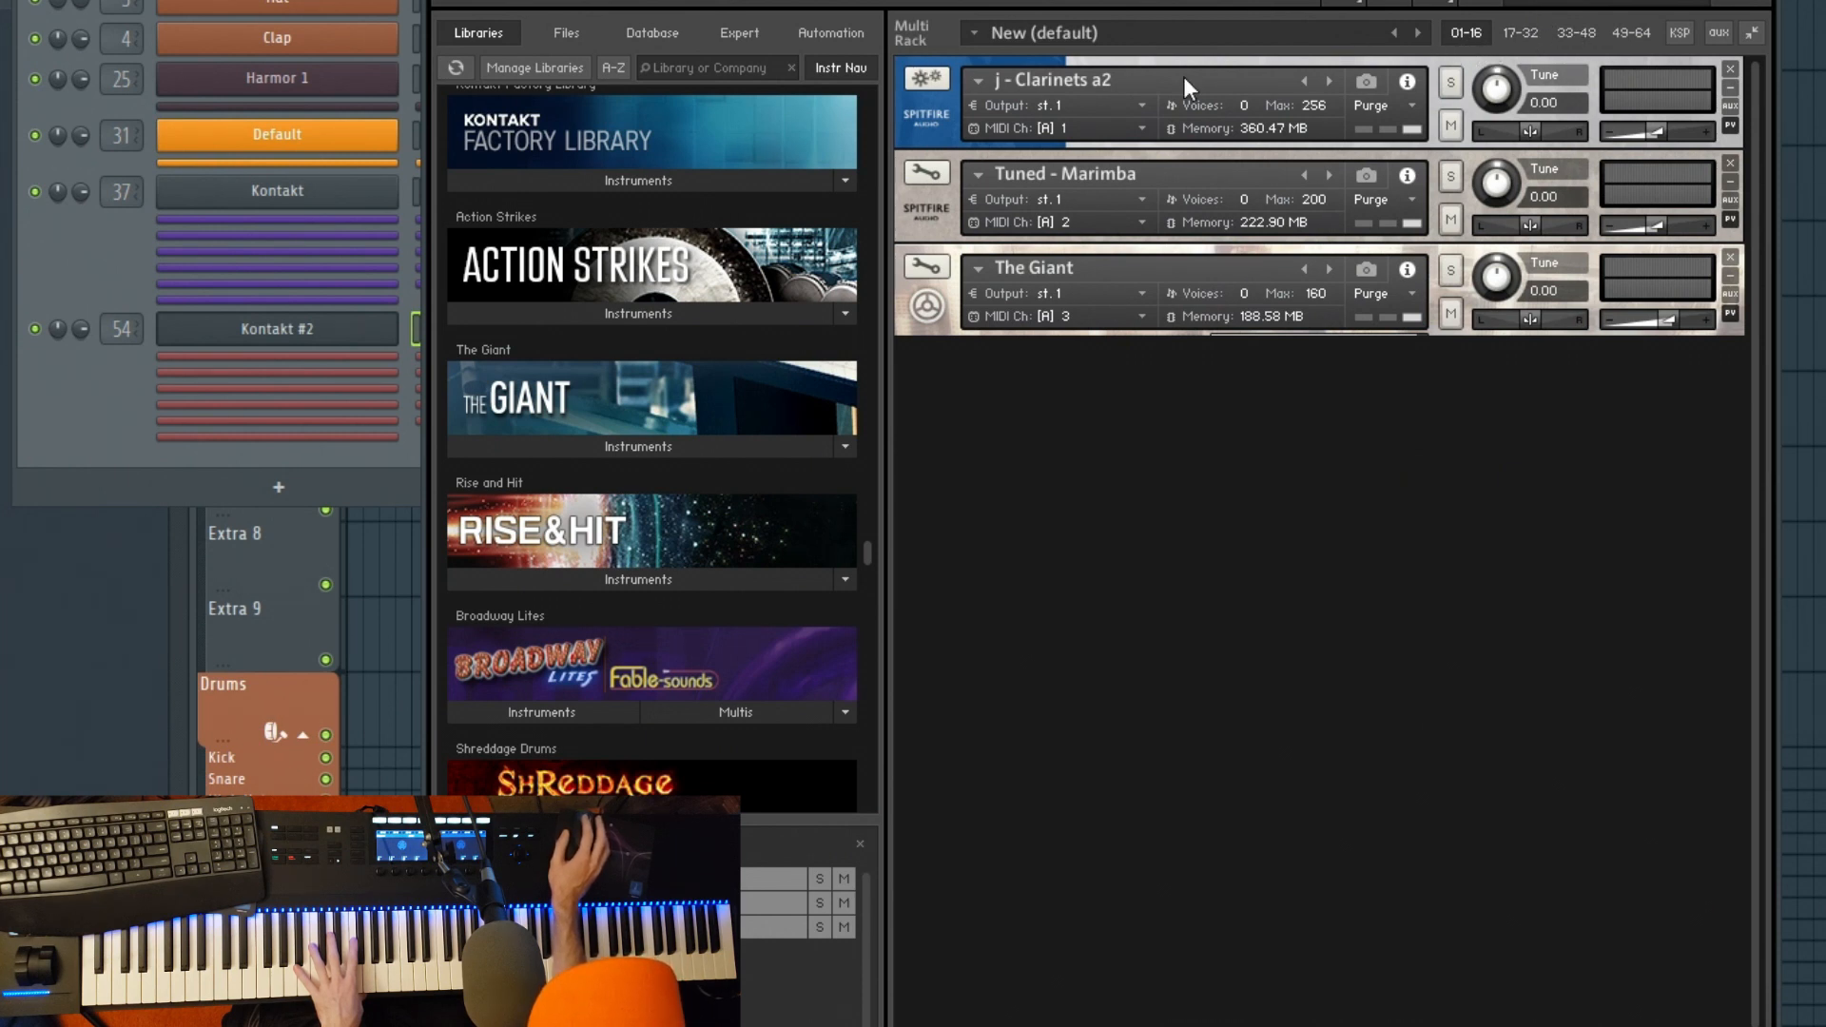
pyautogui.click(1679, 32)
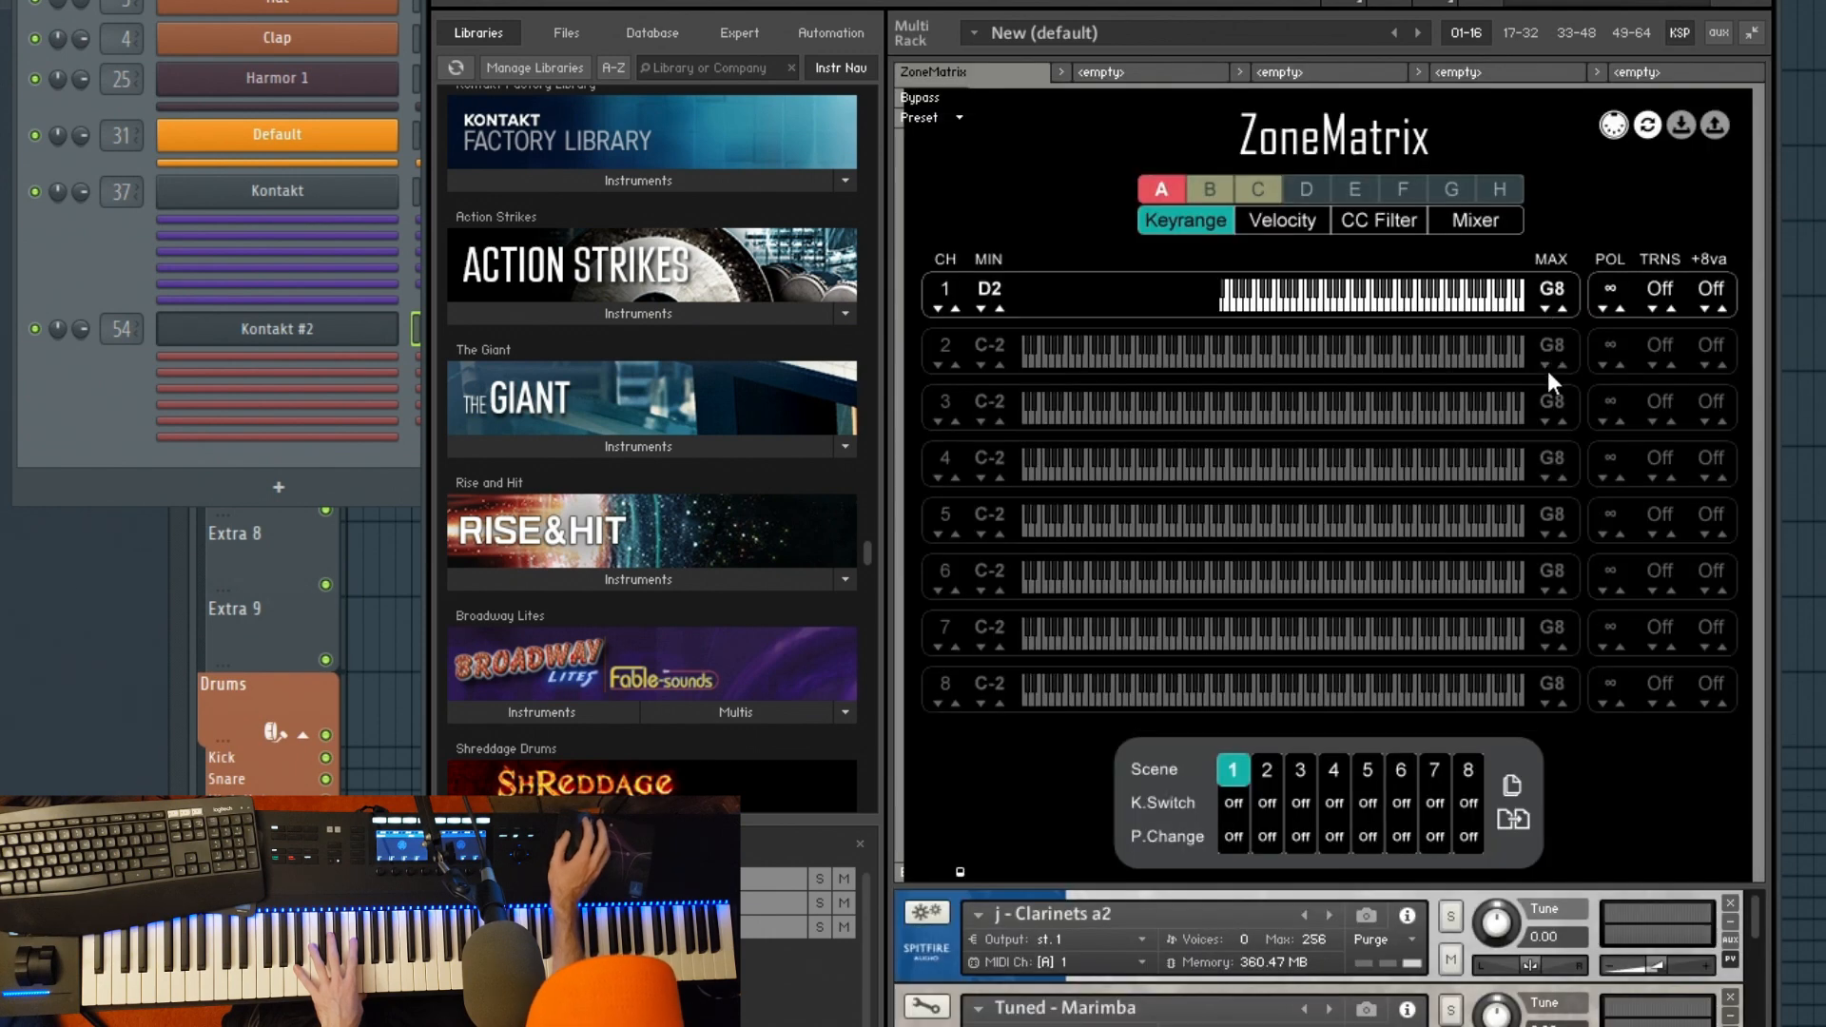
pyautogui.click(1168, 188)
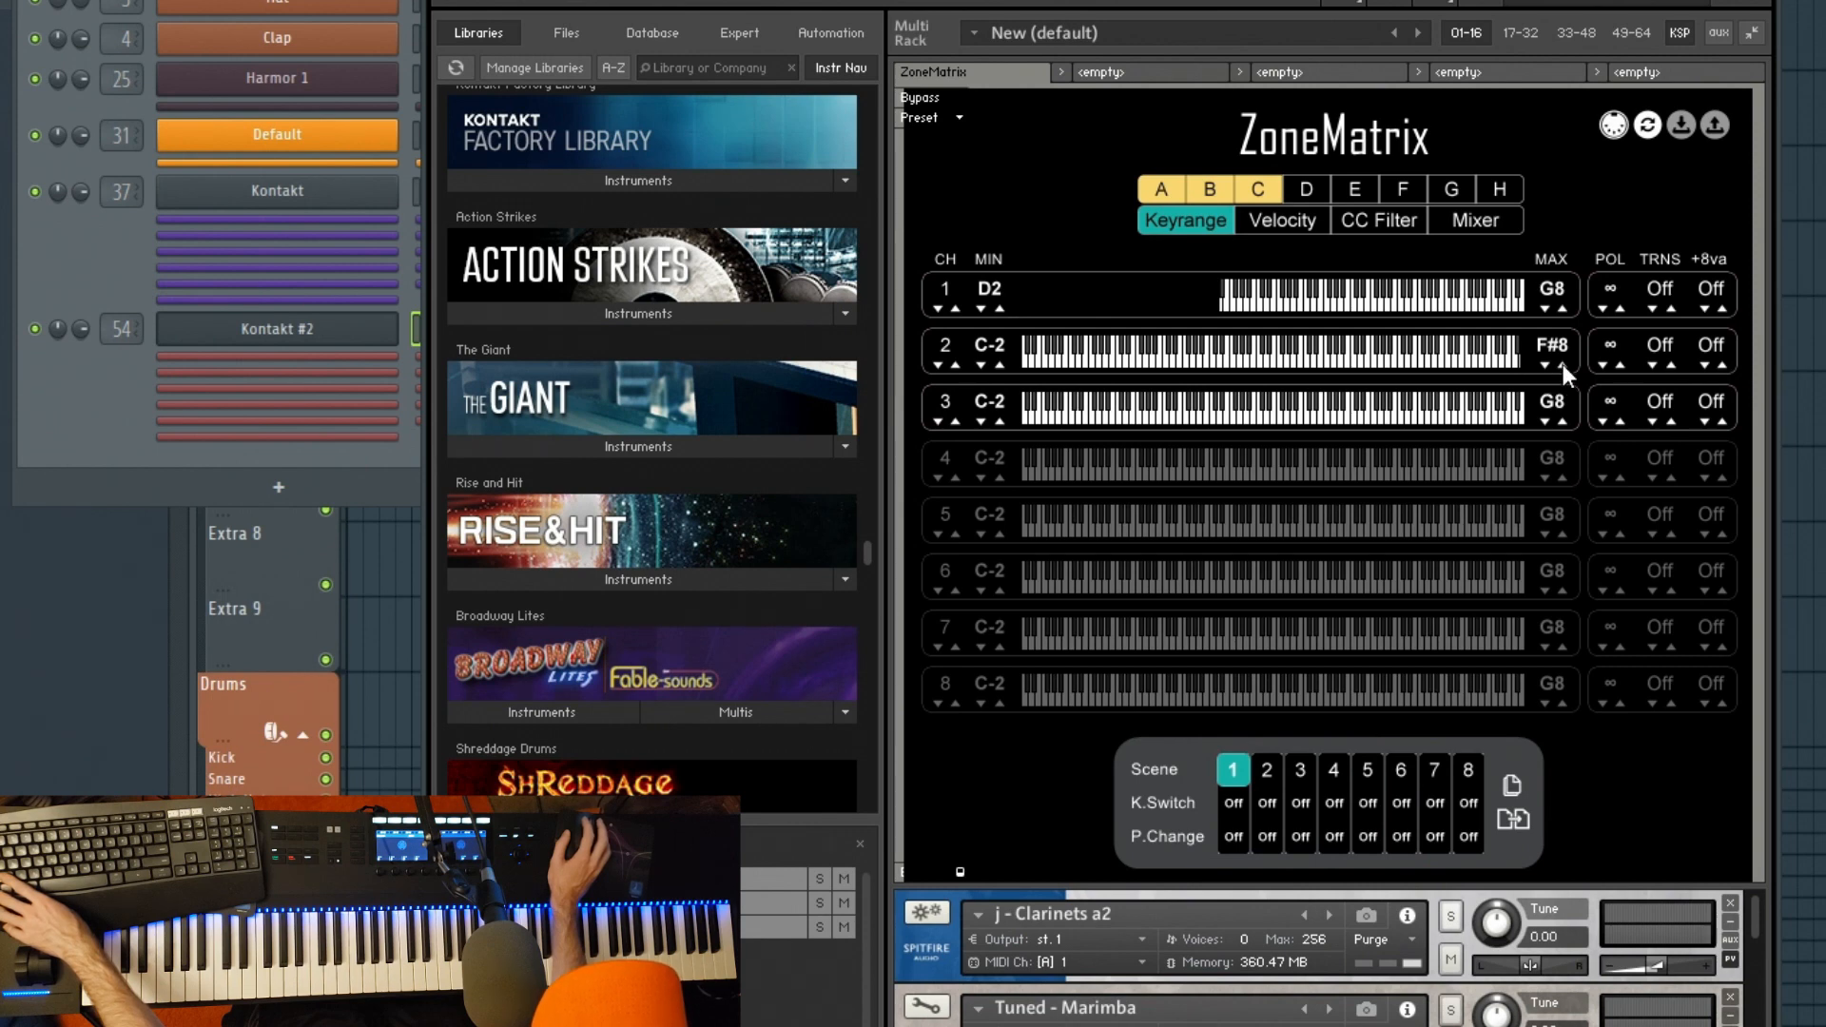
pyautogui.click(1542, 366)
pyautogui.click(1542, 366)
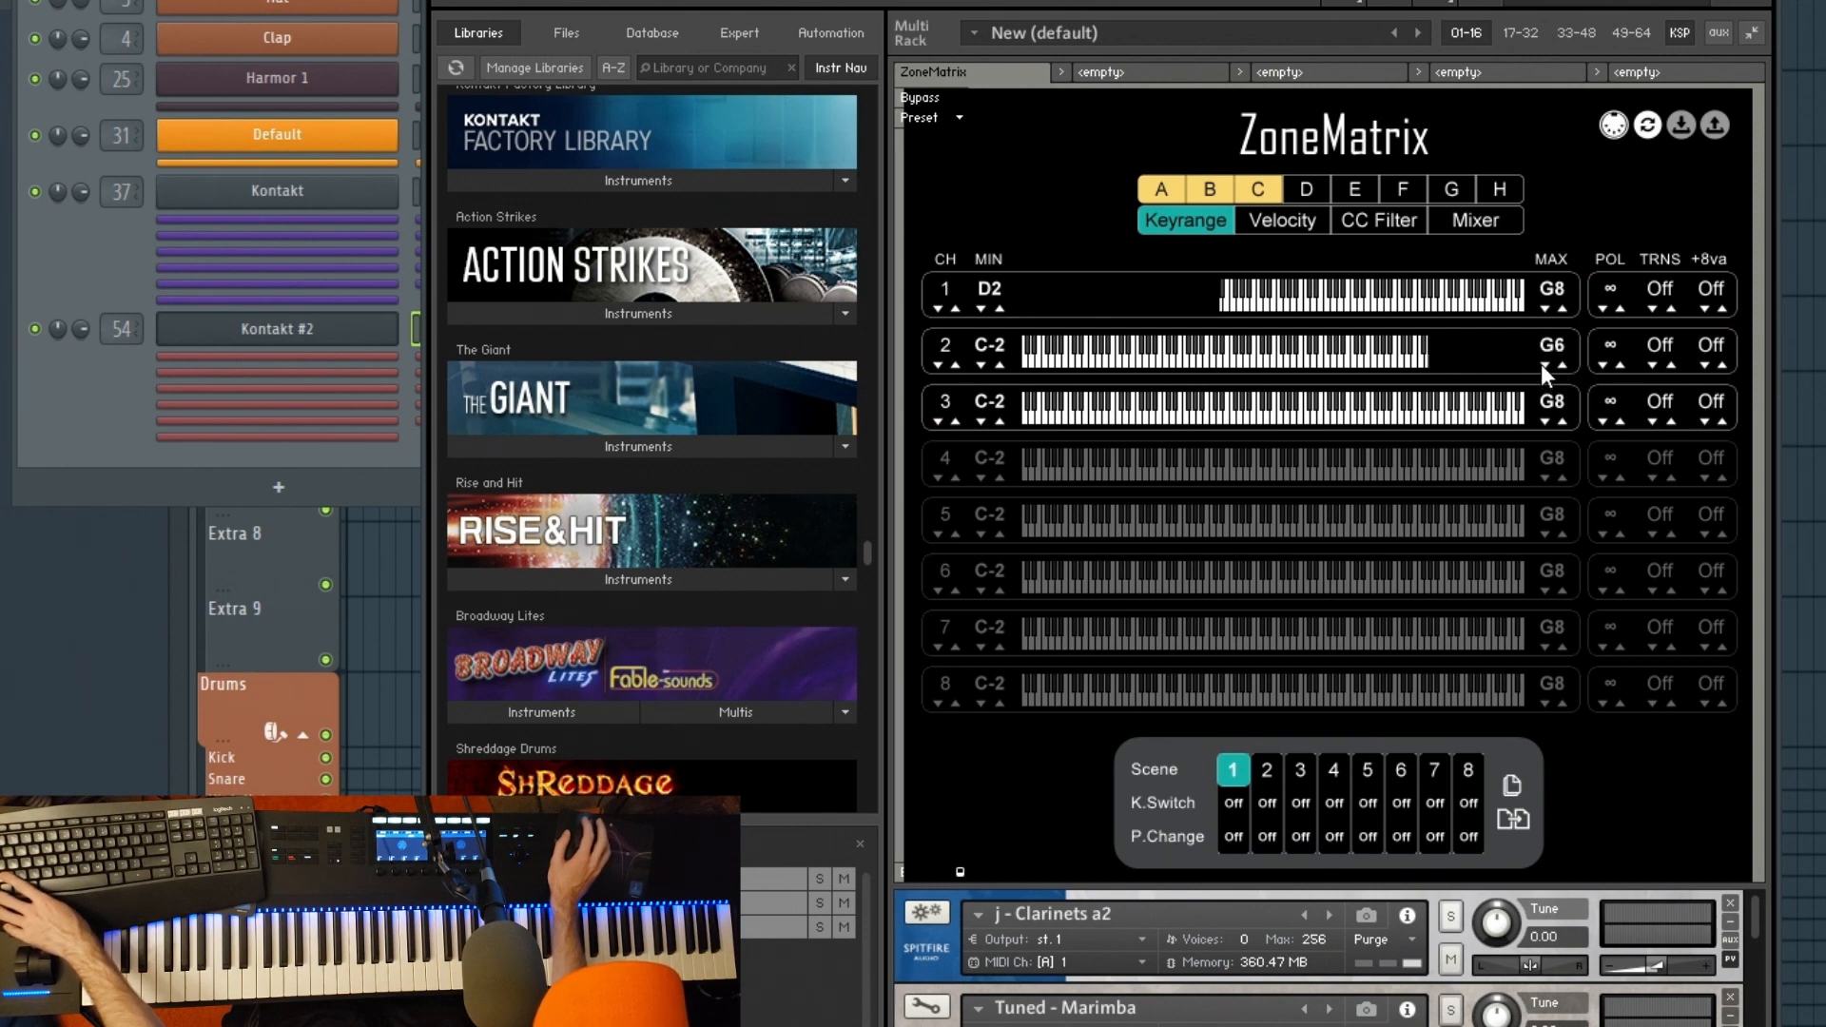
pyautogui.click(1542, 366)
pyautogui.click(1542, 365)
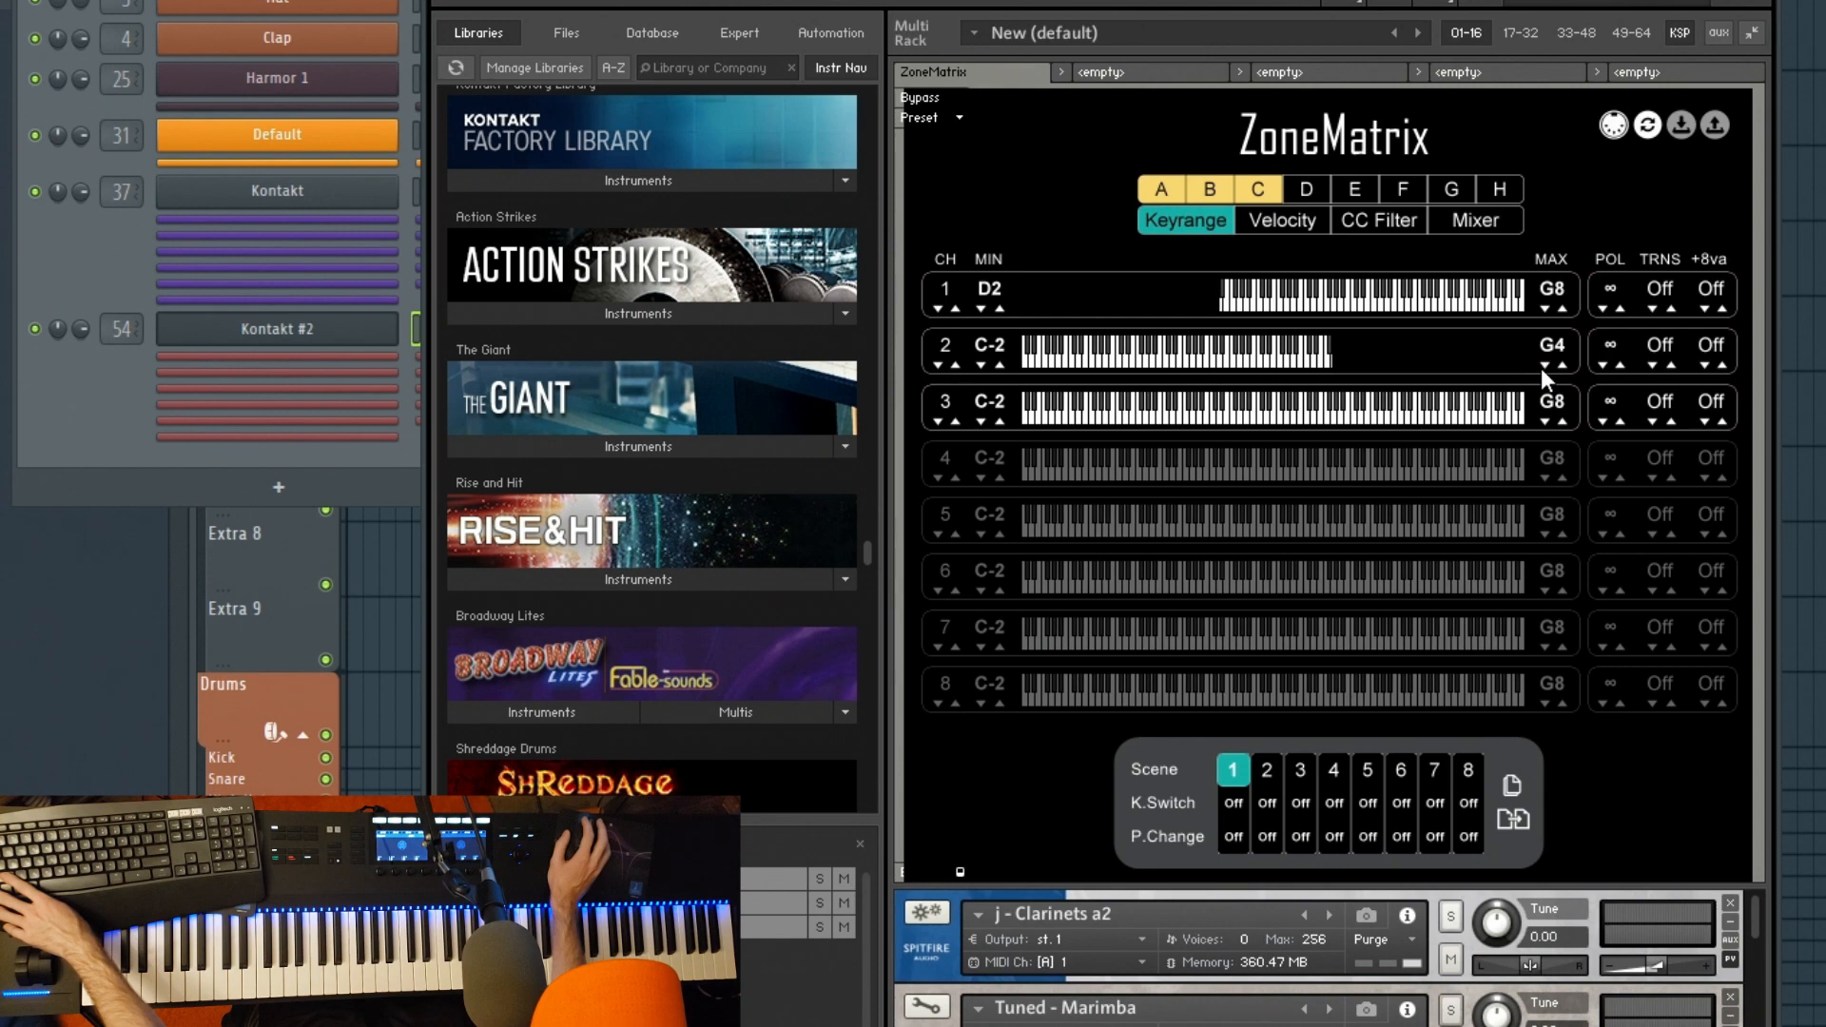
pyautogui.click(1542, 367)
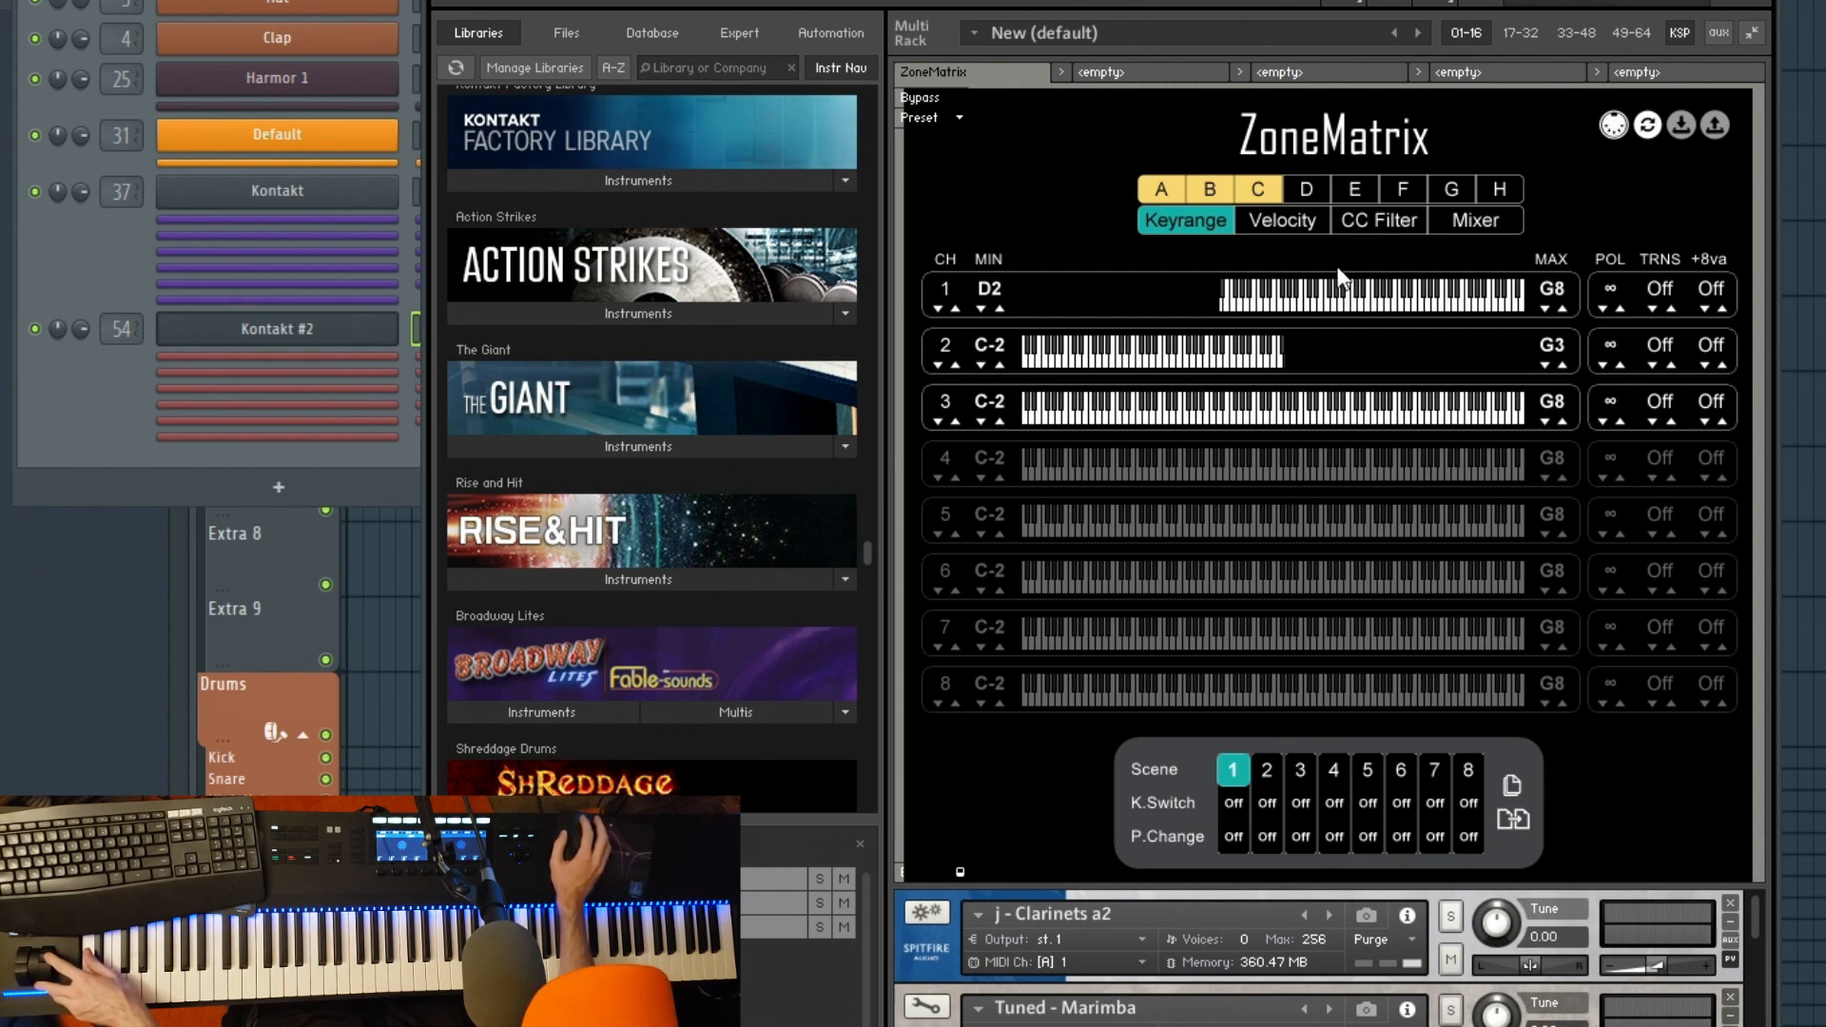
# Step: Filter out the modulation wheel (MW) for zones B and C in the CC Filter settings
pyautogui.click(1375, 222)
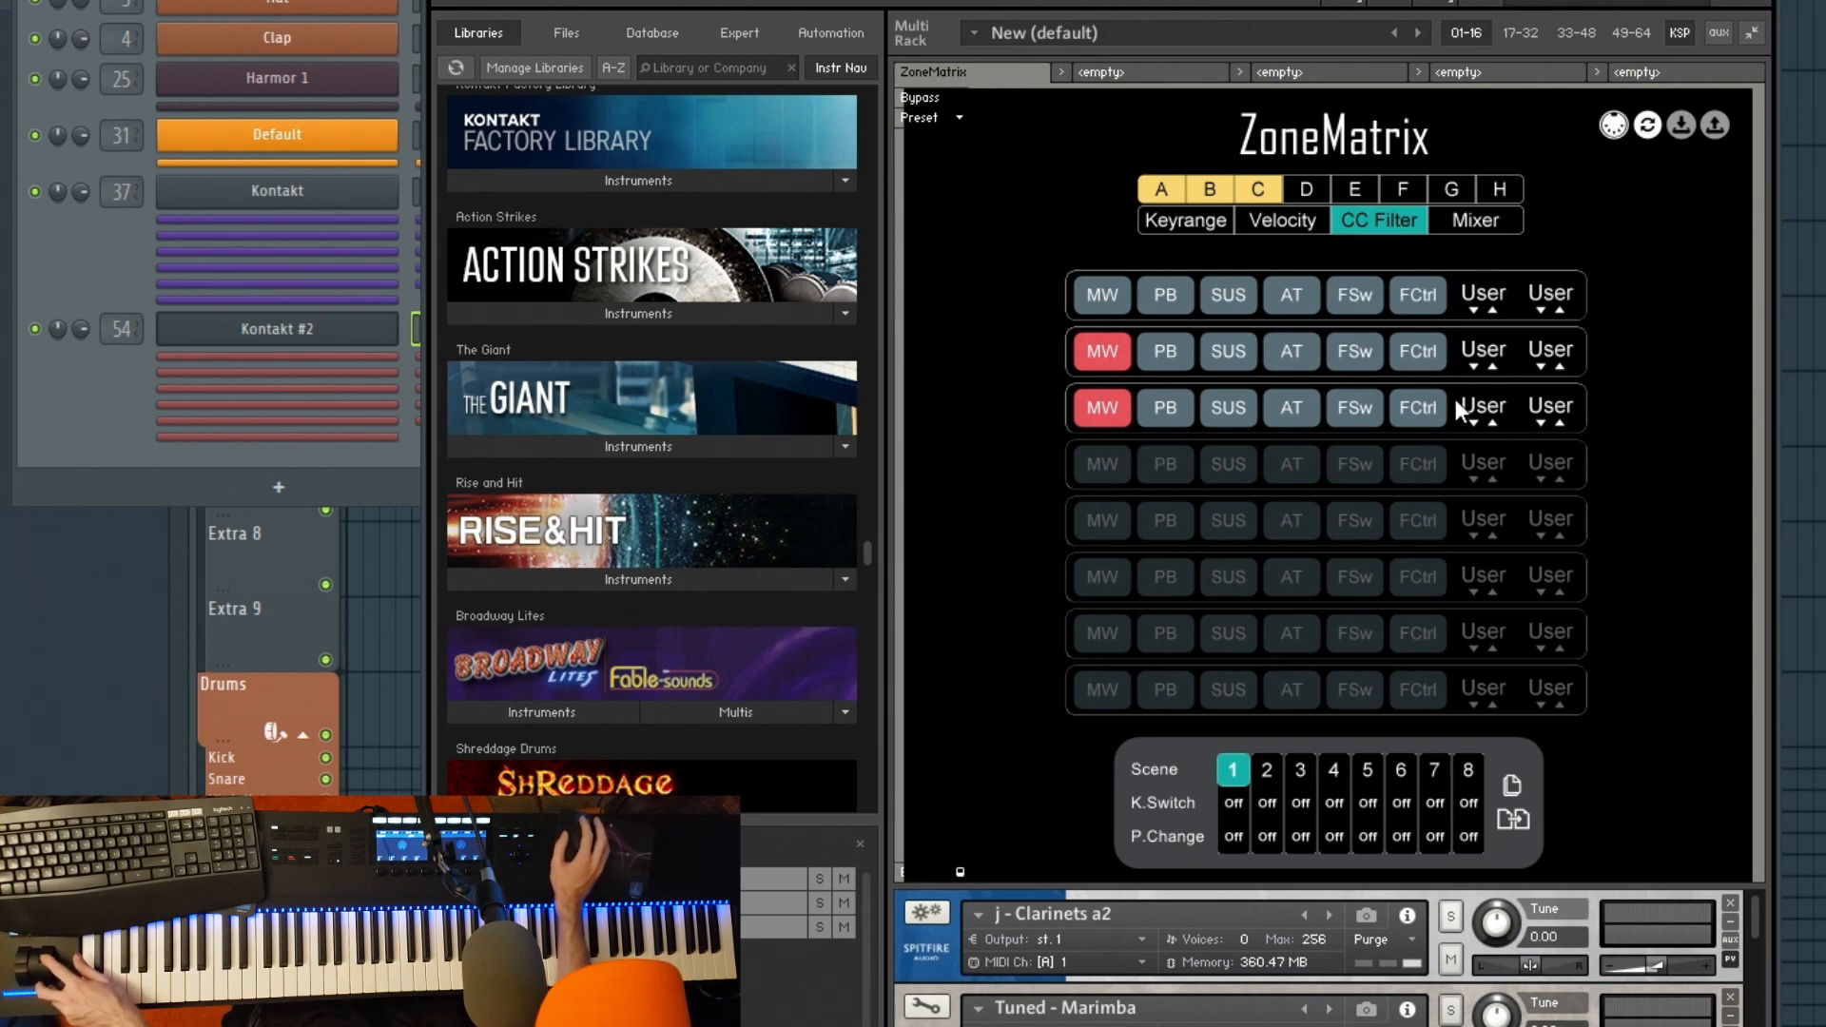
# Step: Set zone C's maximum velocity to 80 and zone A's minimum velocity to 63
pyautogui.click(1282, 220)
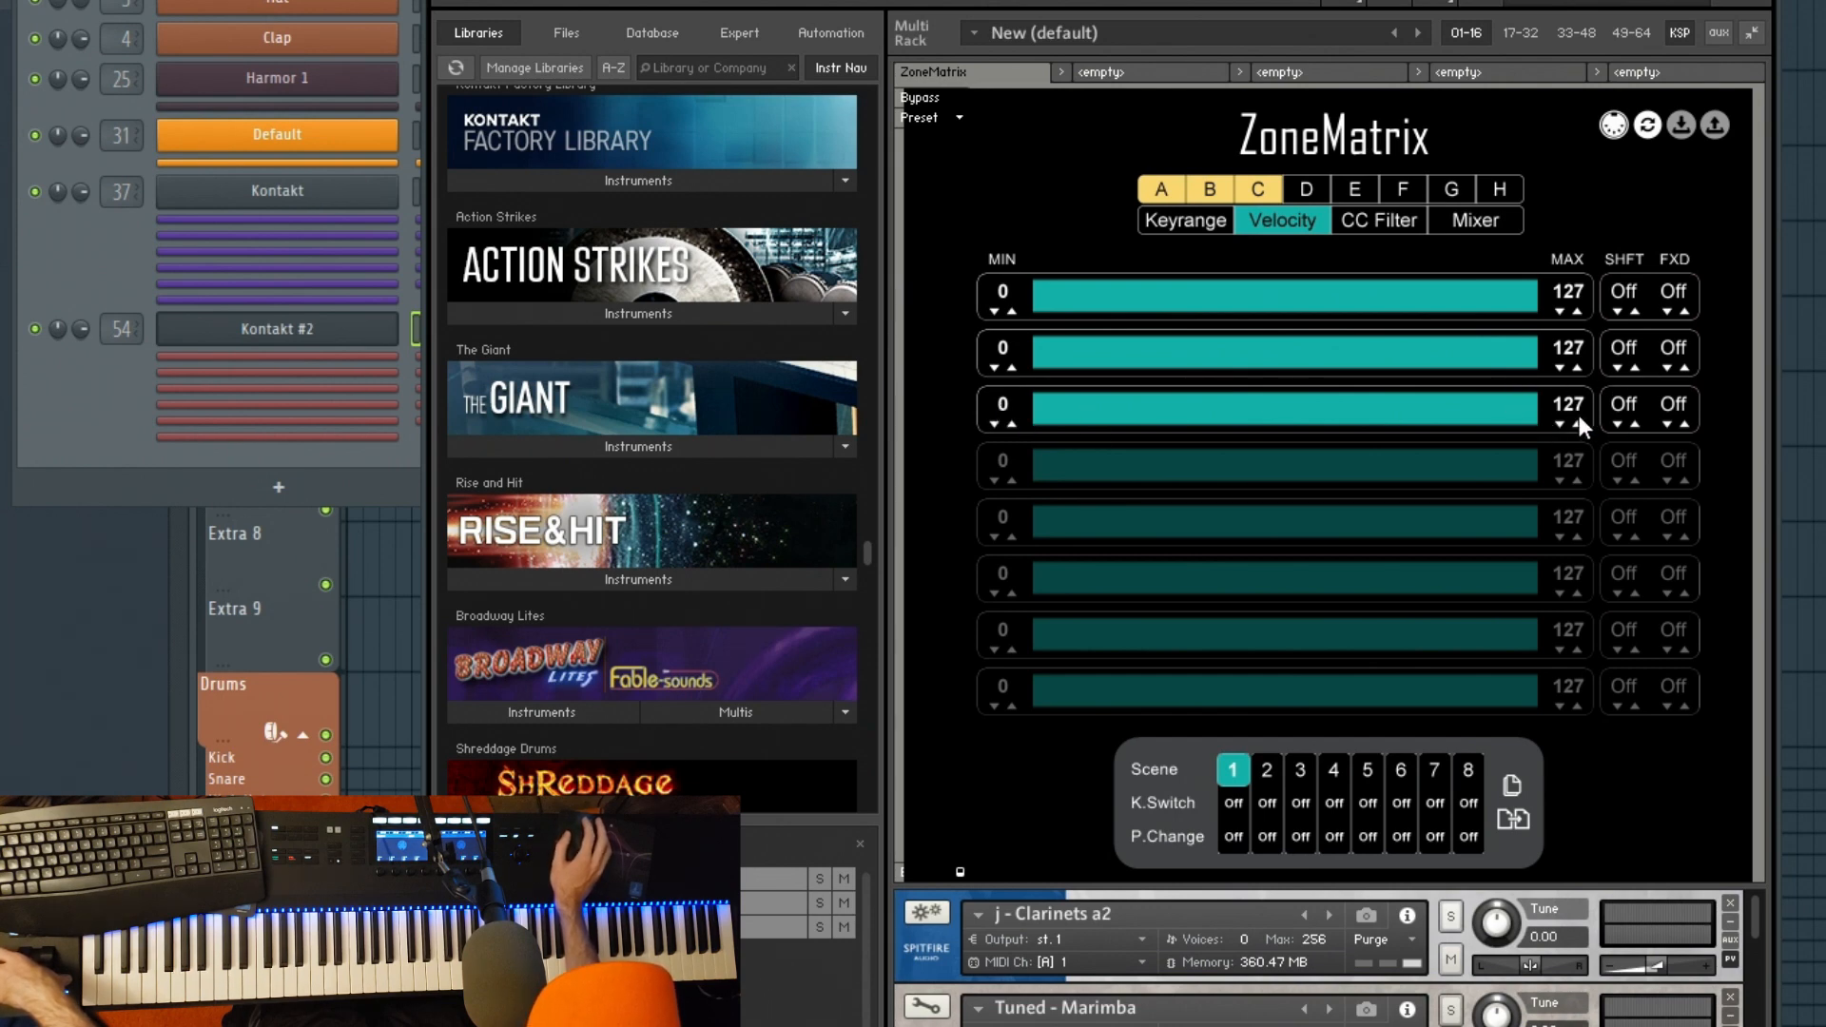
pyautogui.moveTo(1537, 625); pyautogui.dragTo(1521, 861)
pyautogui.moveTo(1502, 945)
pyautogui.mouseDown()
pyautogui.moveTo(1504, 974)
pyautogui.moveTo(1509, 944)
pyautogui.mouseUp()
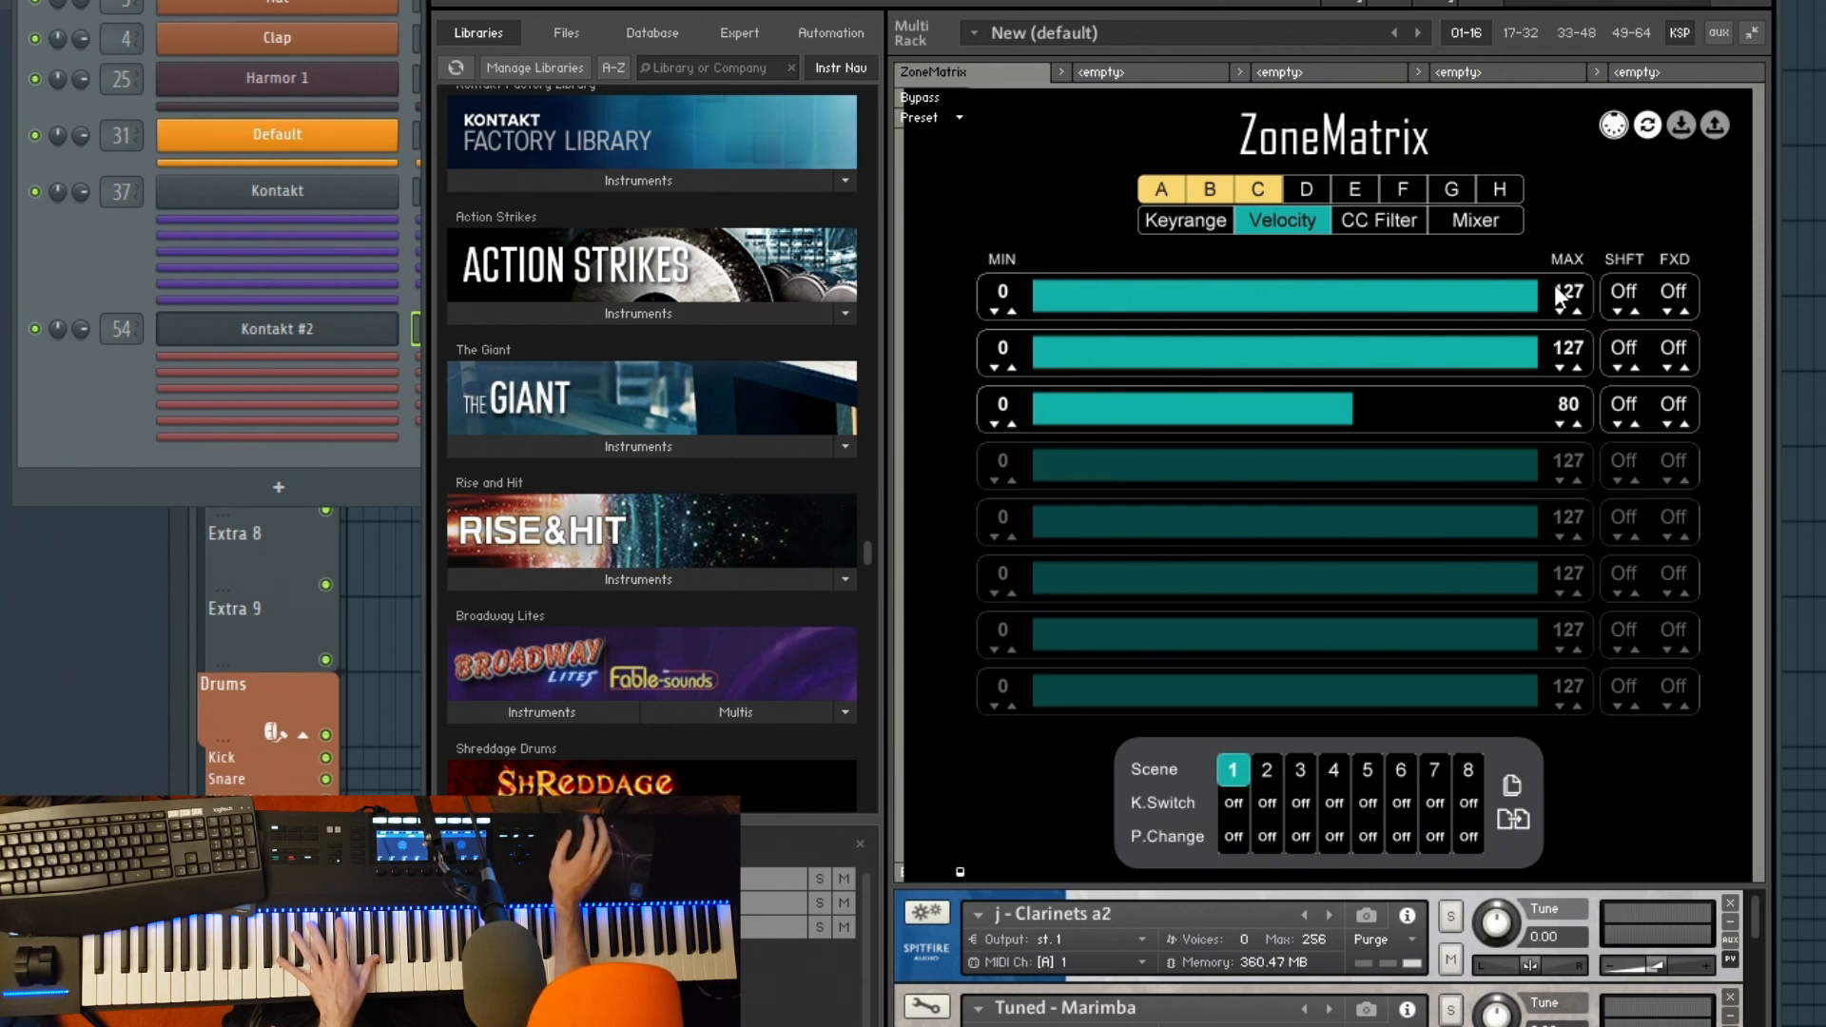
pyautogui.moveTo(1000, 291); pyautogui.dragTo(1003, 93)
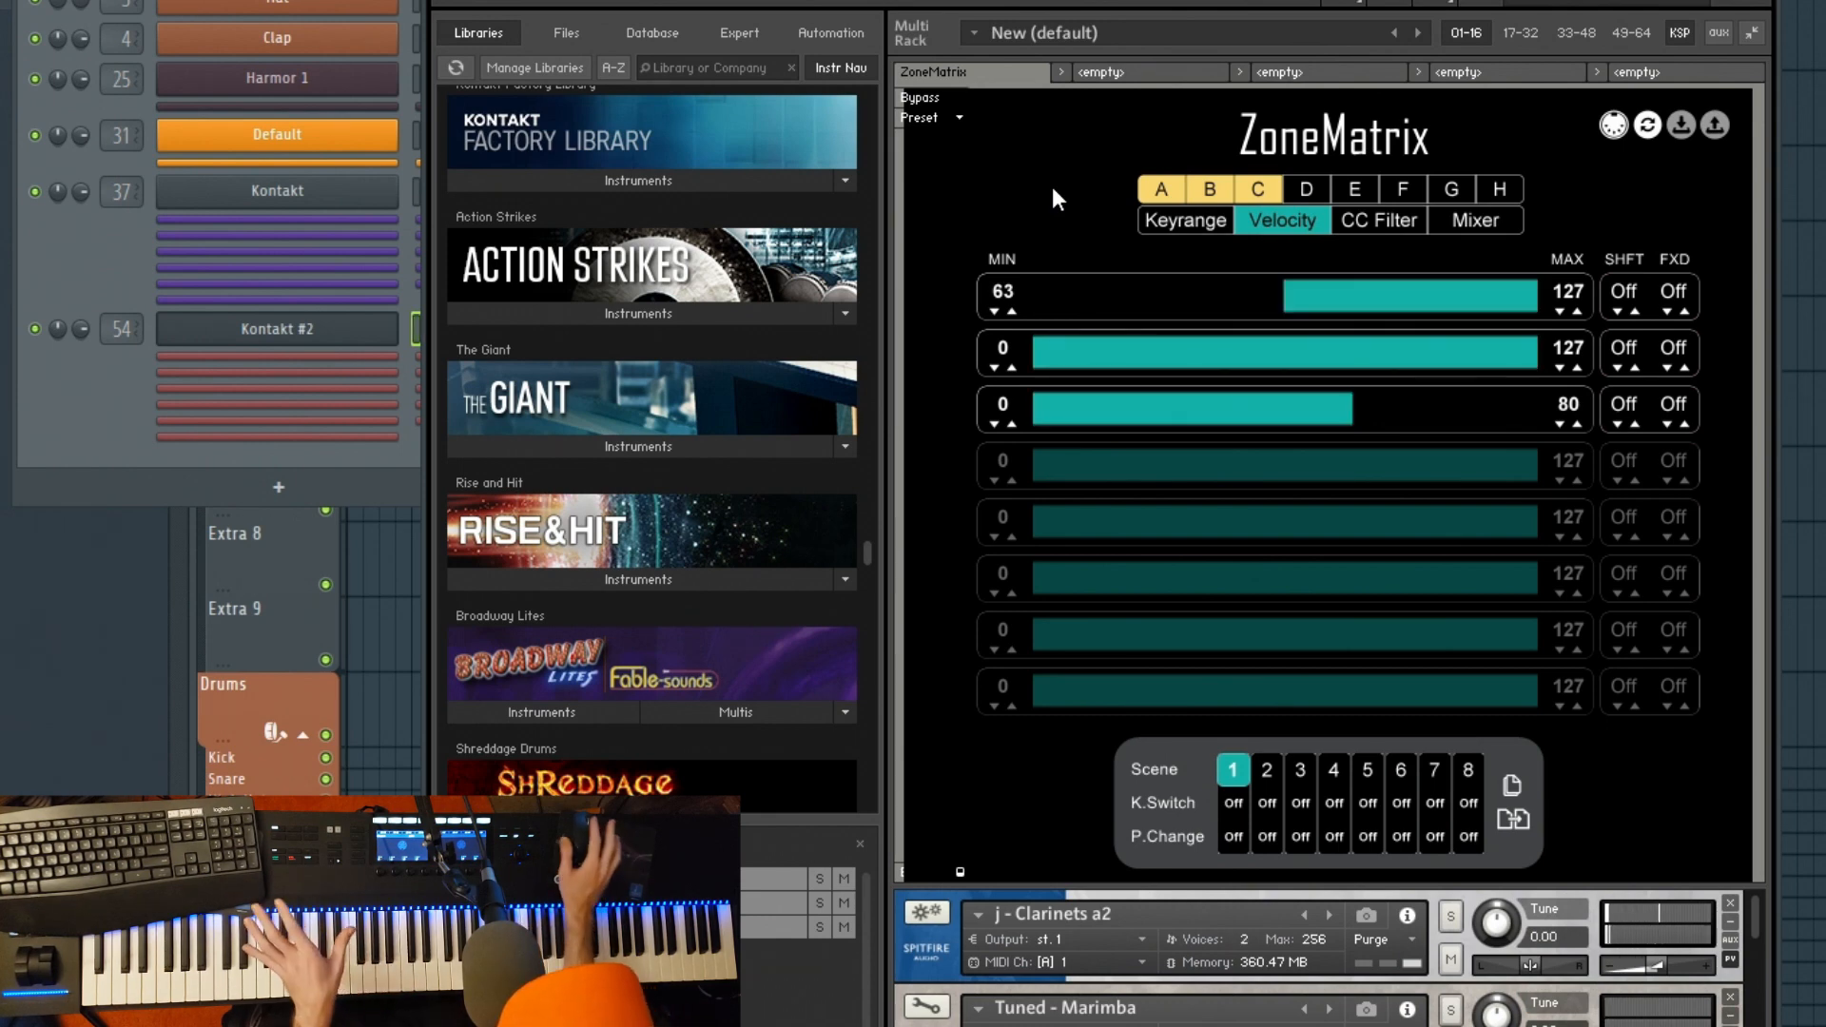
# Step: Solo zone C, set its velocity shift to 79 and its maximum velocity to 71
pyautogui.click(1158, 189)
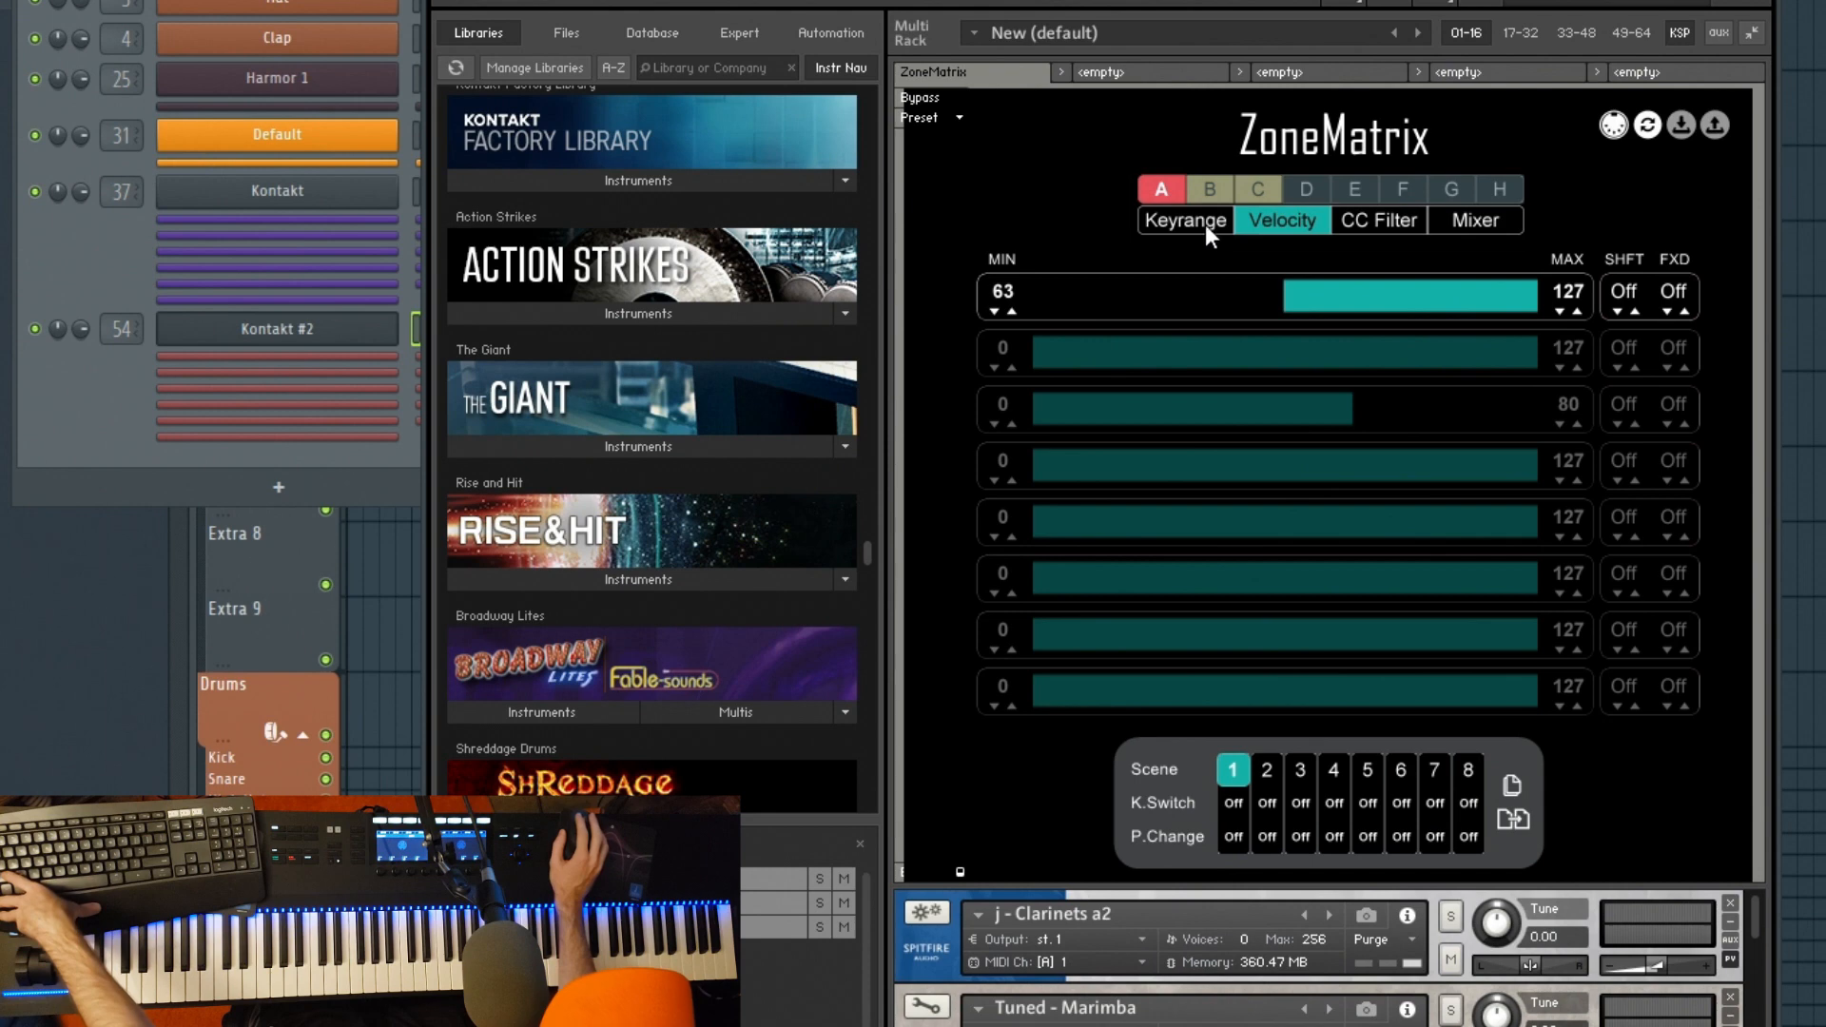
pyautogui.click(1256, 189)
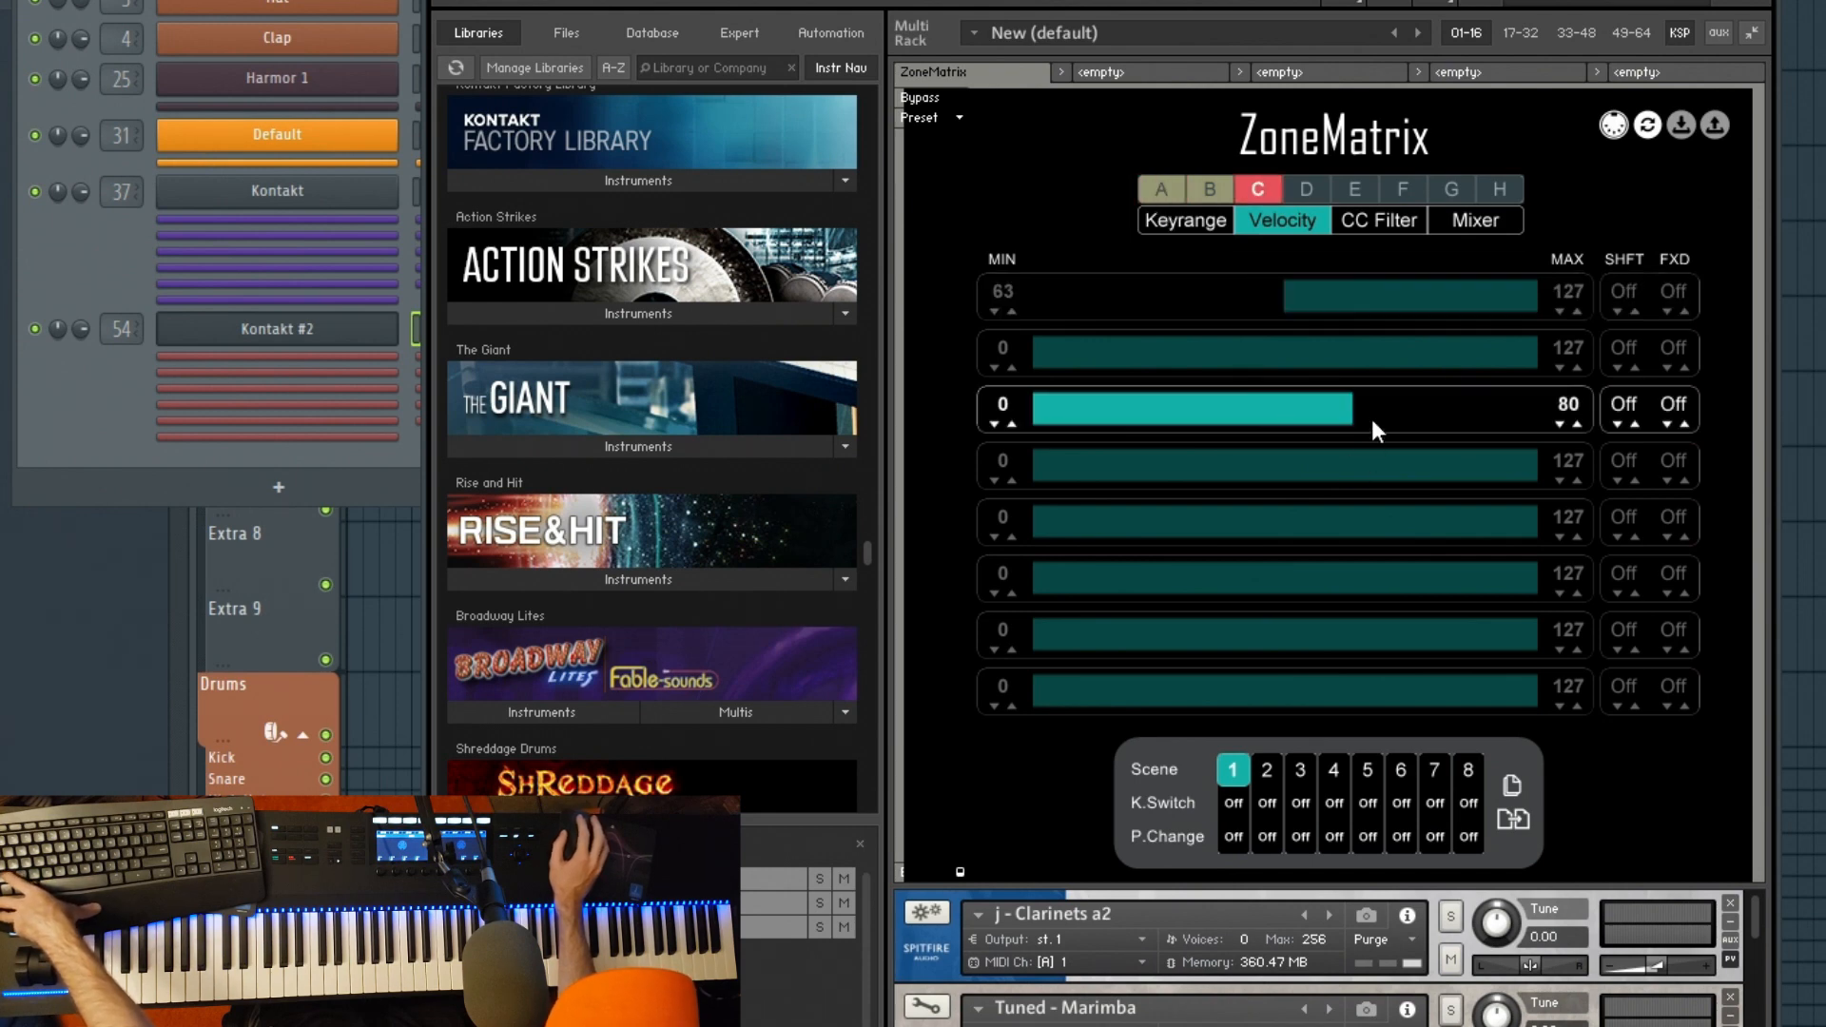
pyautogui.moveTo(1568, 408); pyautogui.dragTo(1087, 502)
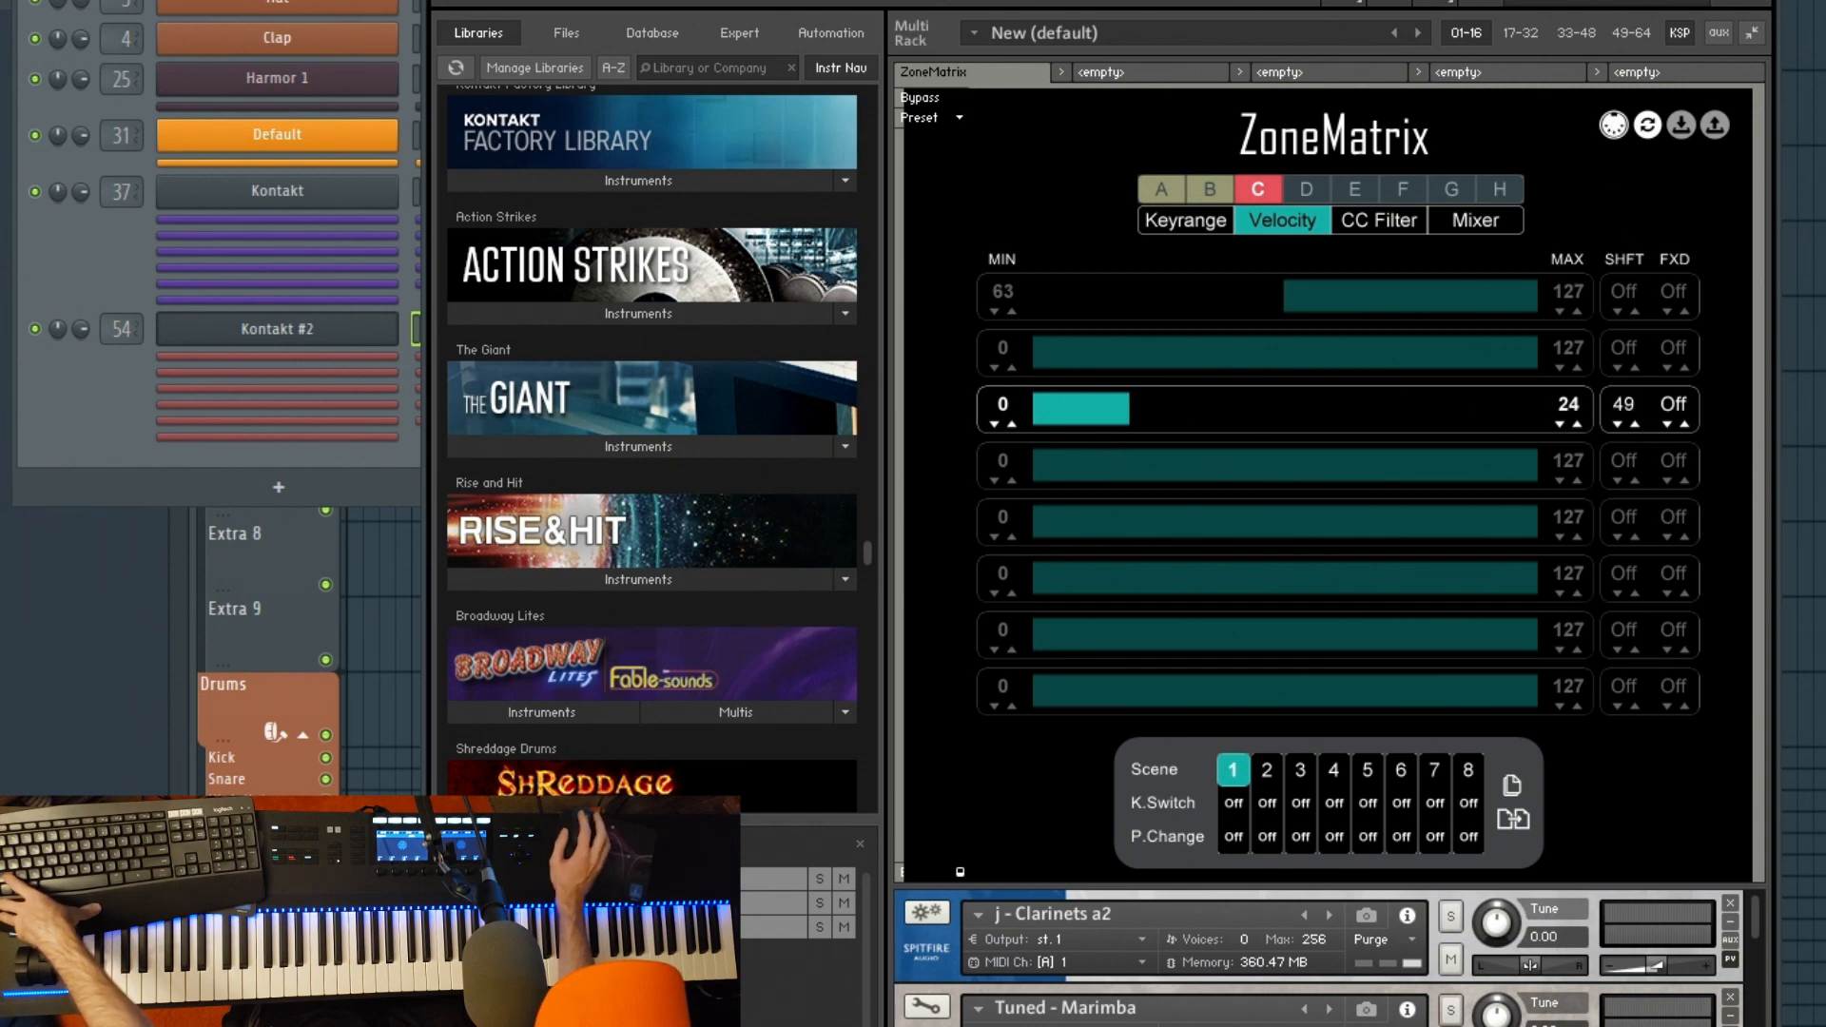
pyautogui.moveTo(1627, 408); pyautogui.dragTo(1626, 314)
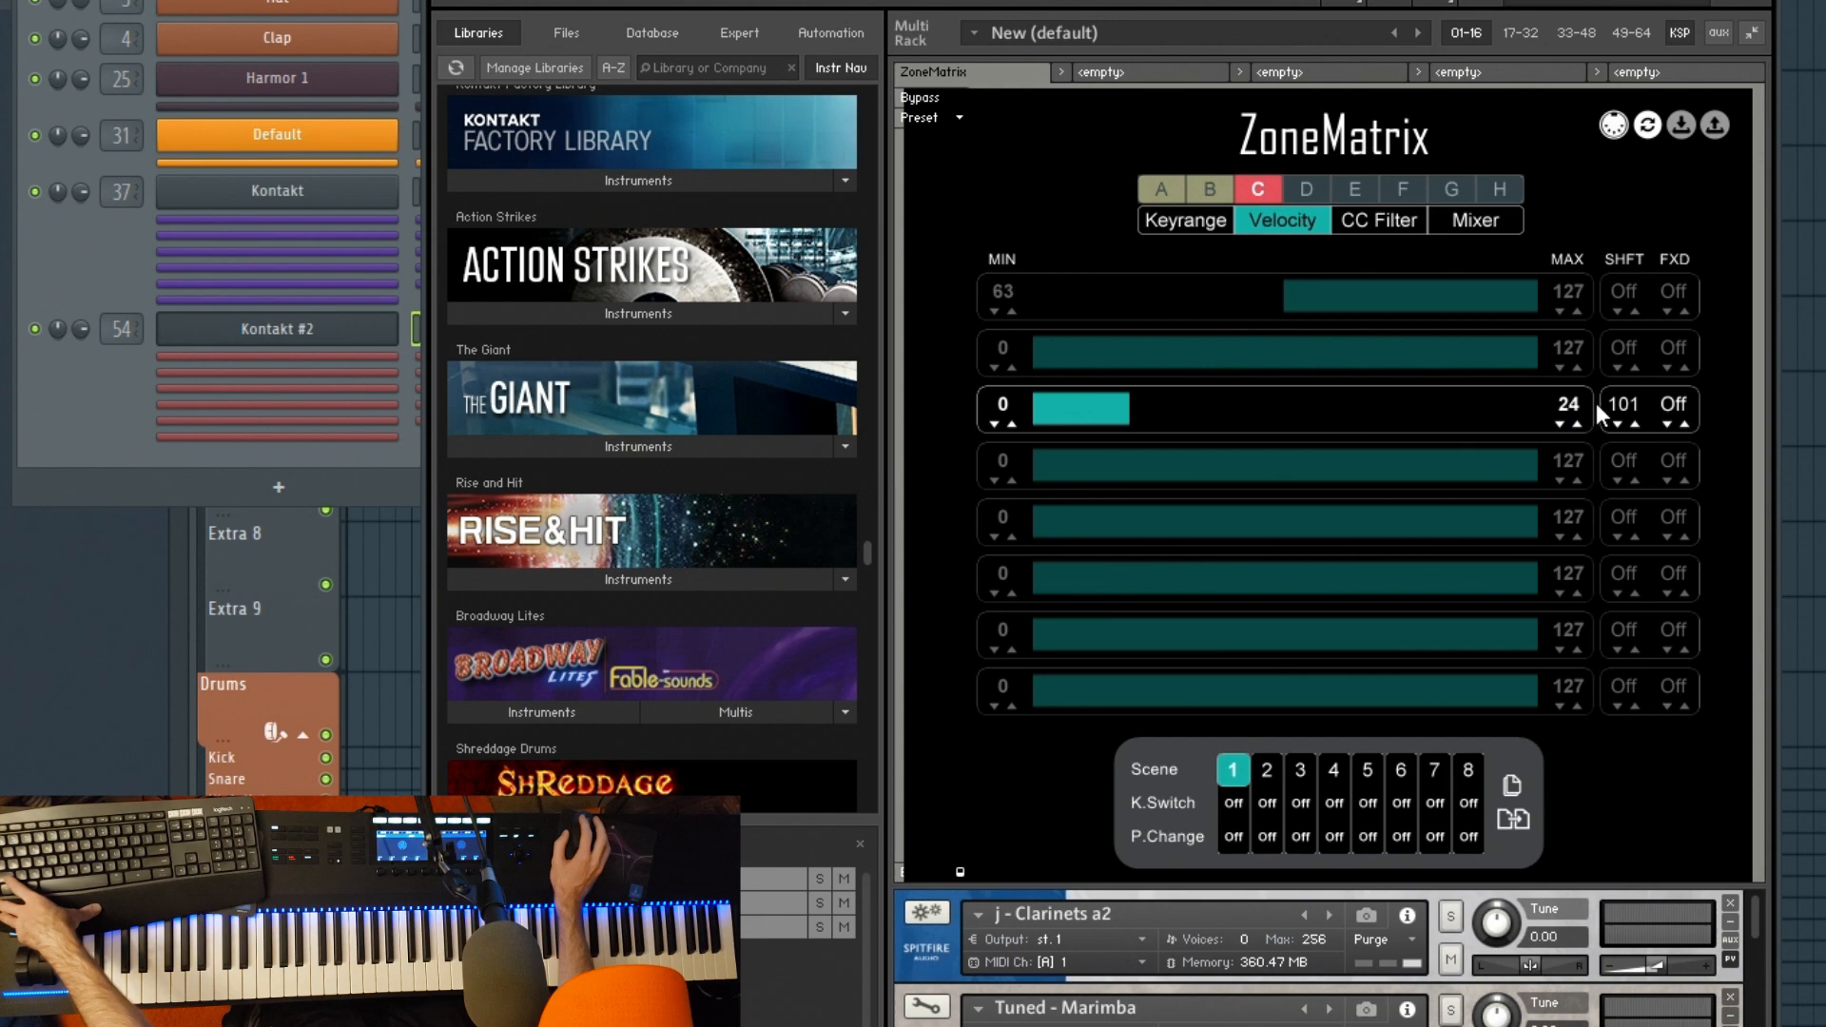
pyautogui.moveTo(1619, 405); pyautogui.dragTo(1601, 658)
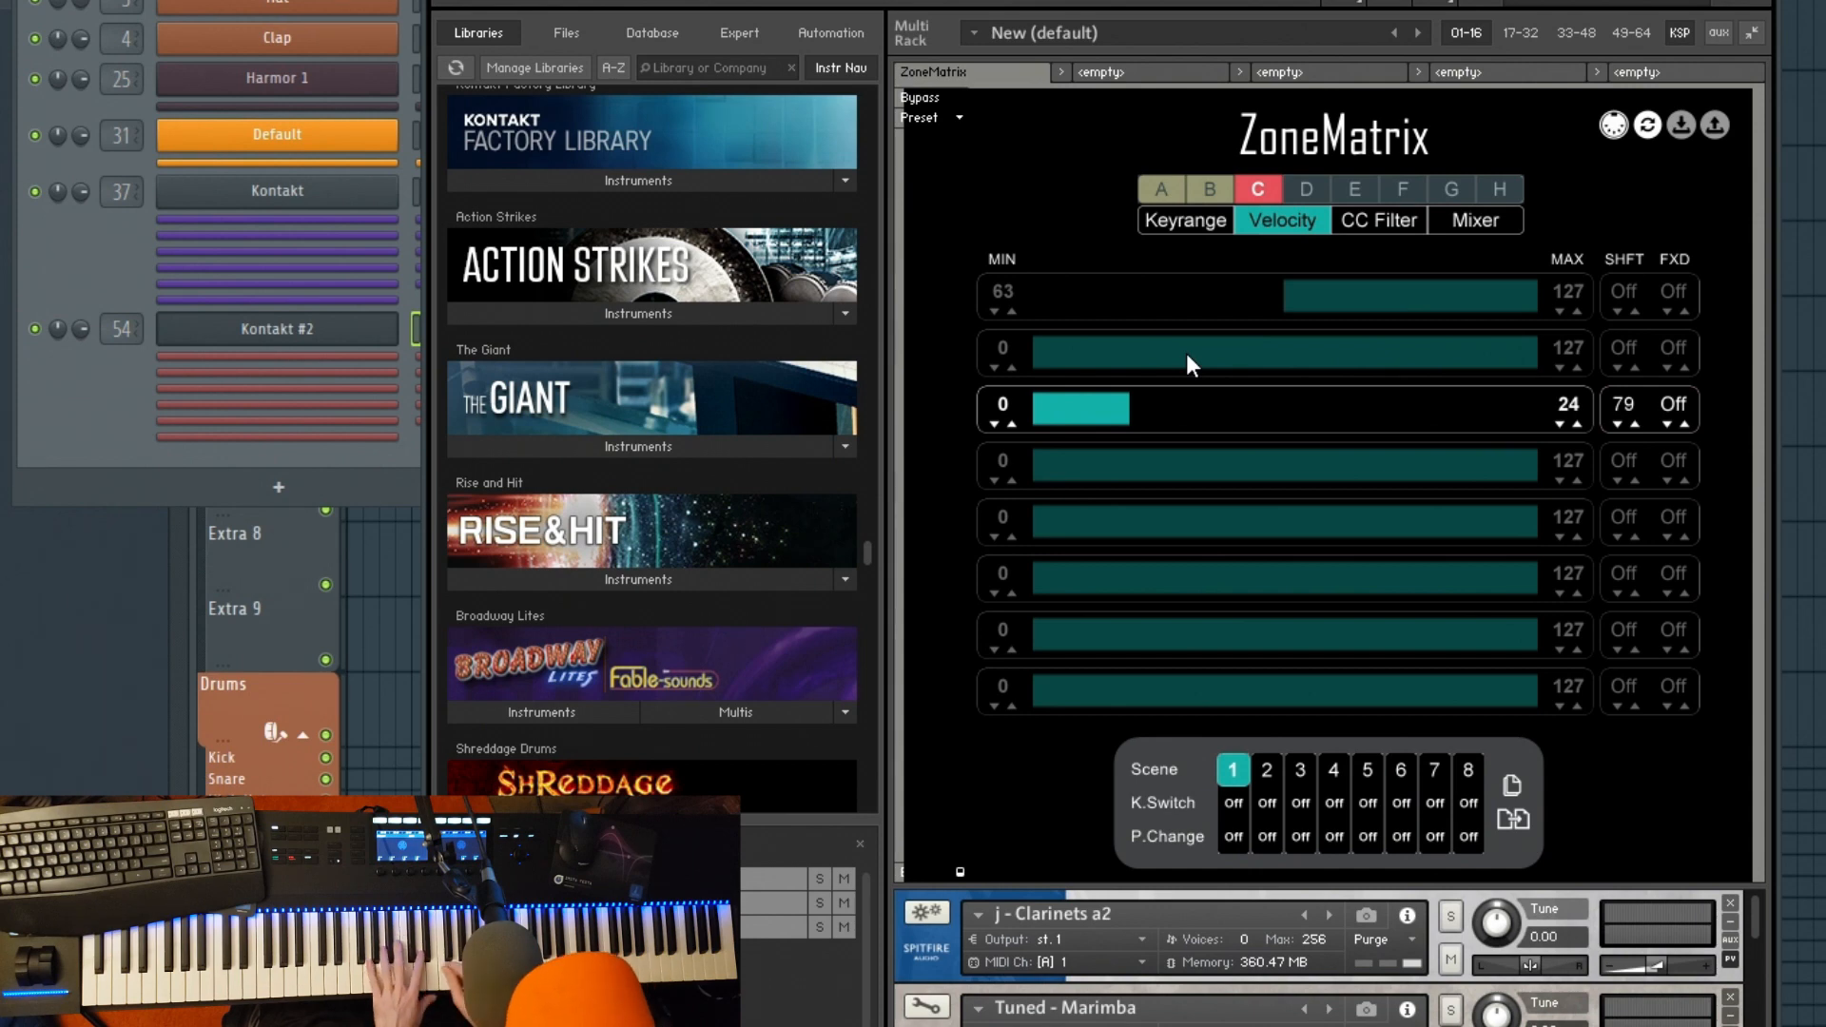
pyautogui.moveTo(1560, 424); pyautogui.dragTo(1545, 187)
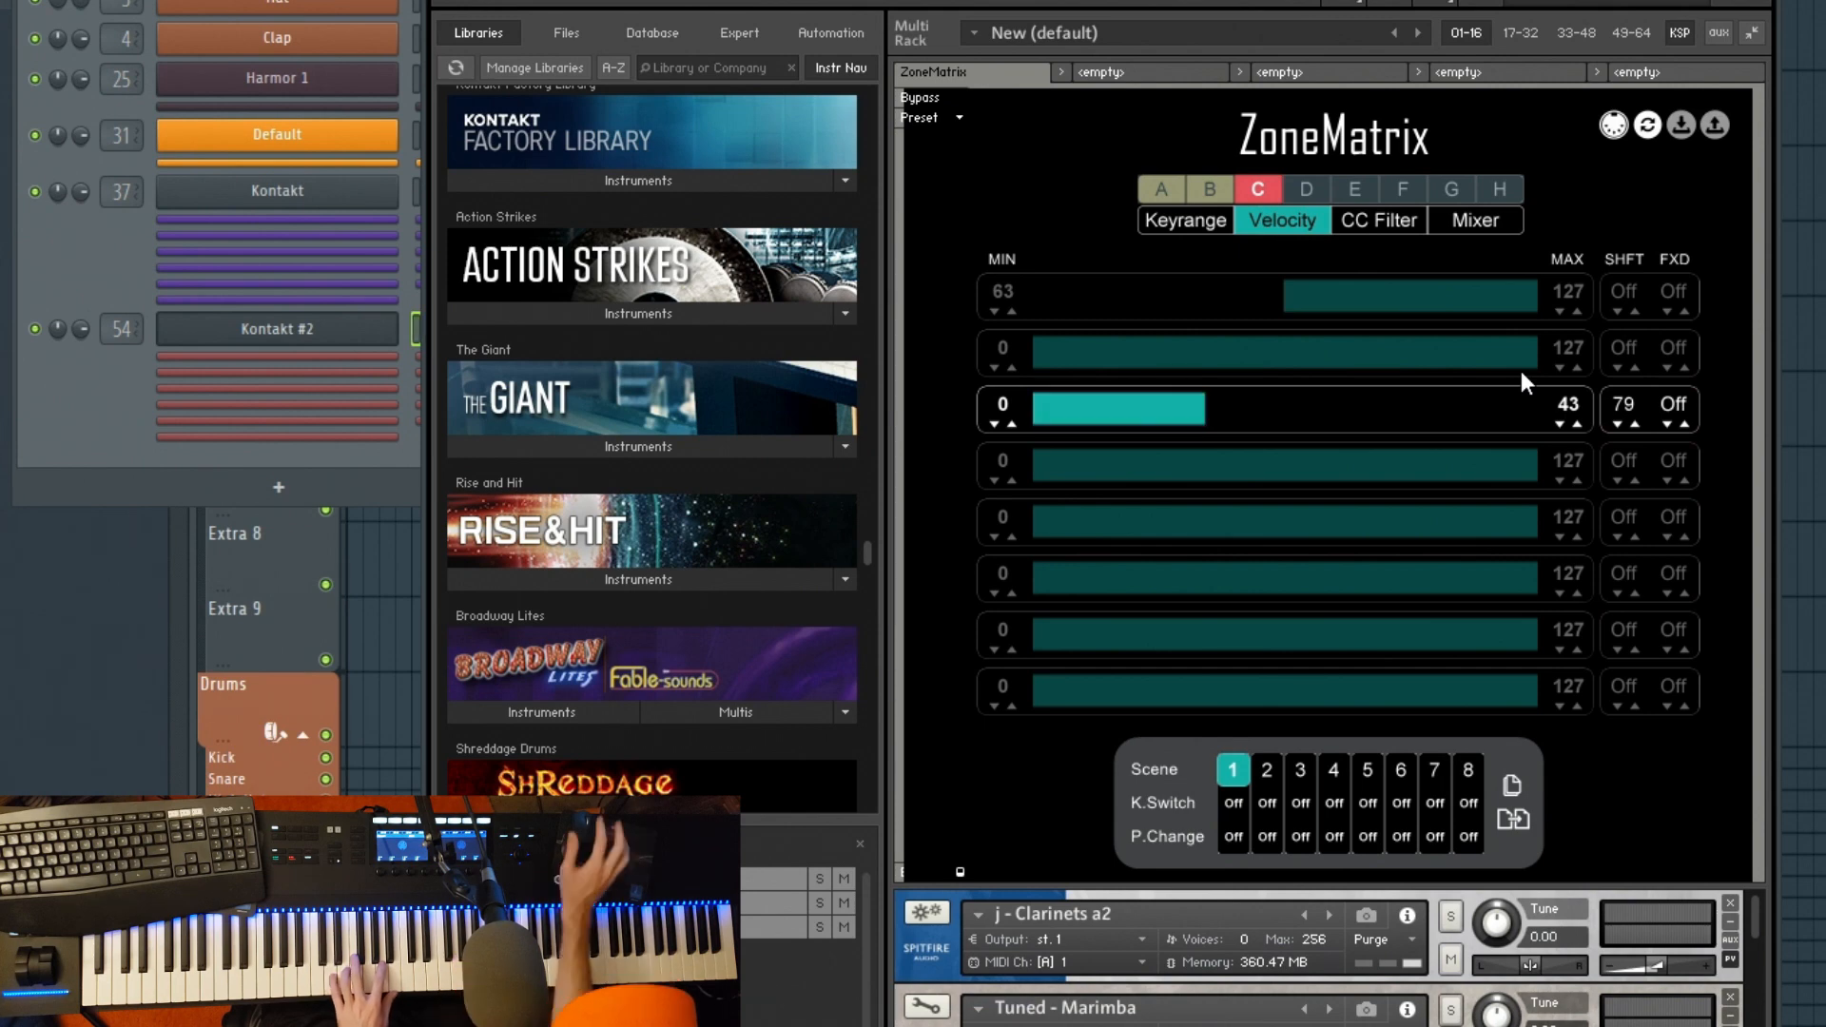
pyautogui.moveTo(1565, 409); pyautogui.dragTo(1560, 81)
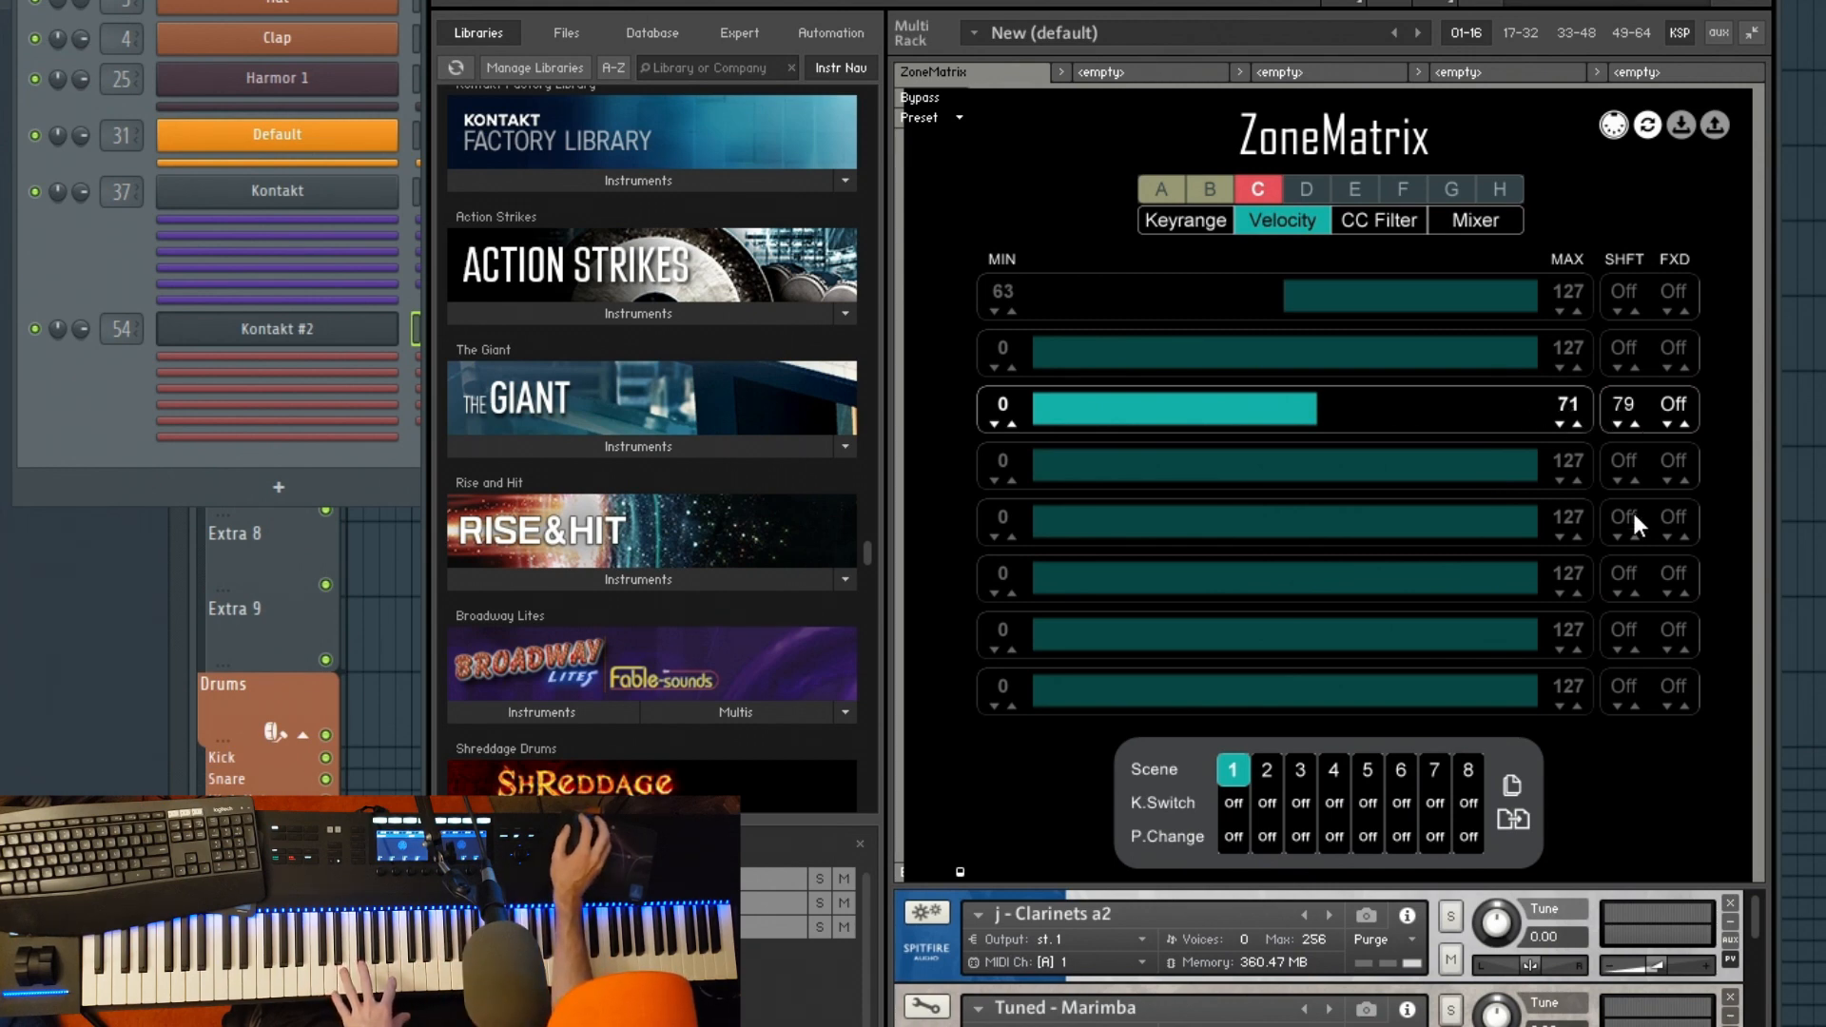
# Step: Reset zone C's velocity shift to Off and its maximum velocity to 127
pyautogui.moveTo(1622, 424); pyautogui.dragTo(1617, 417)
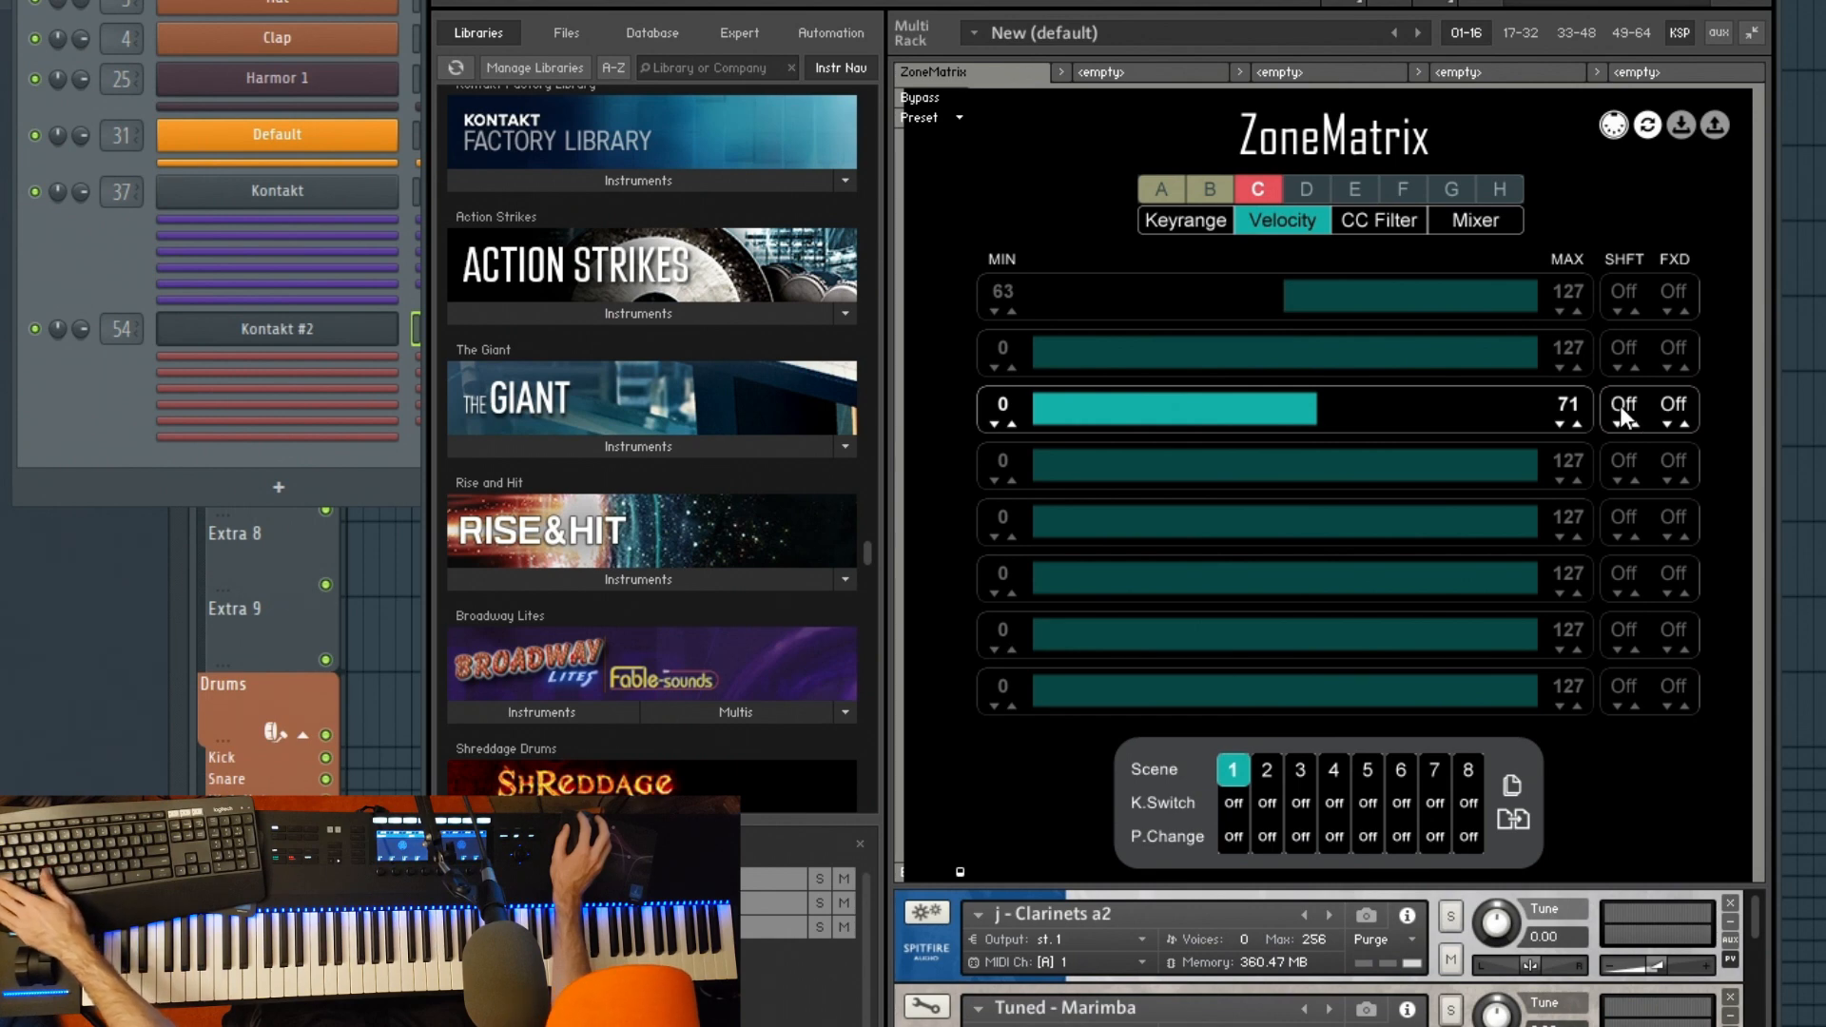
pyautogui.keyDown('ctrl'); pyautogui.click(1619, 402); pyautogui.keyUp('ctrl')
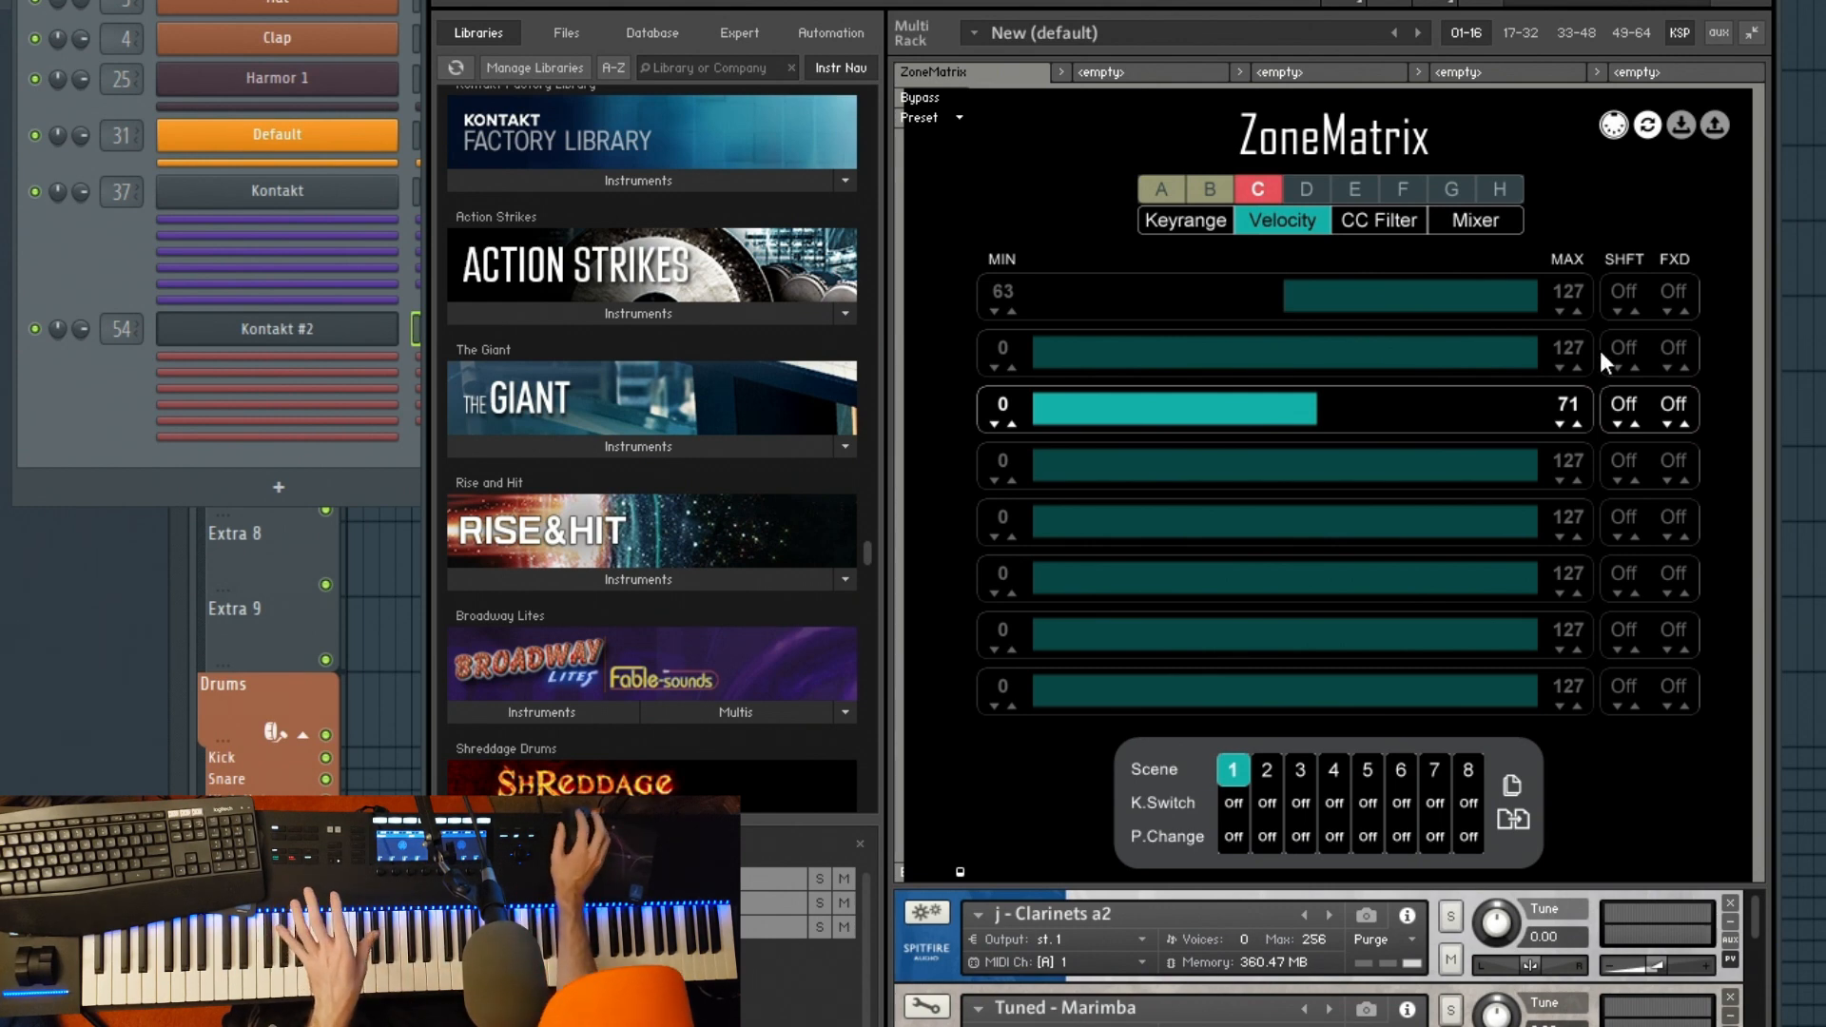
pyautogui.keyDown('ctrl'); pyautogui.click(1467, 422); pyautogui.keyUp('ctrl')
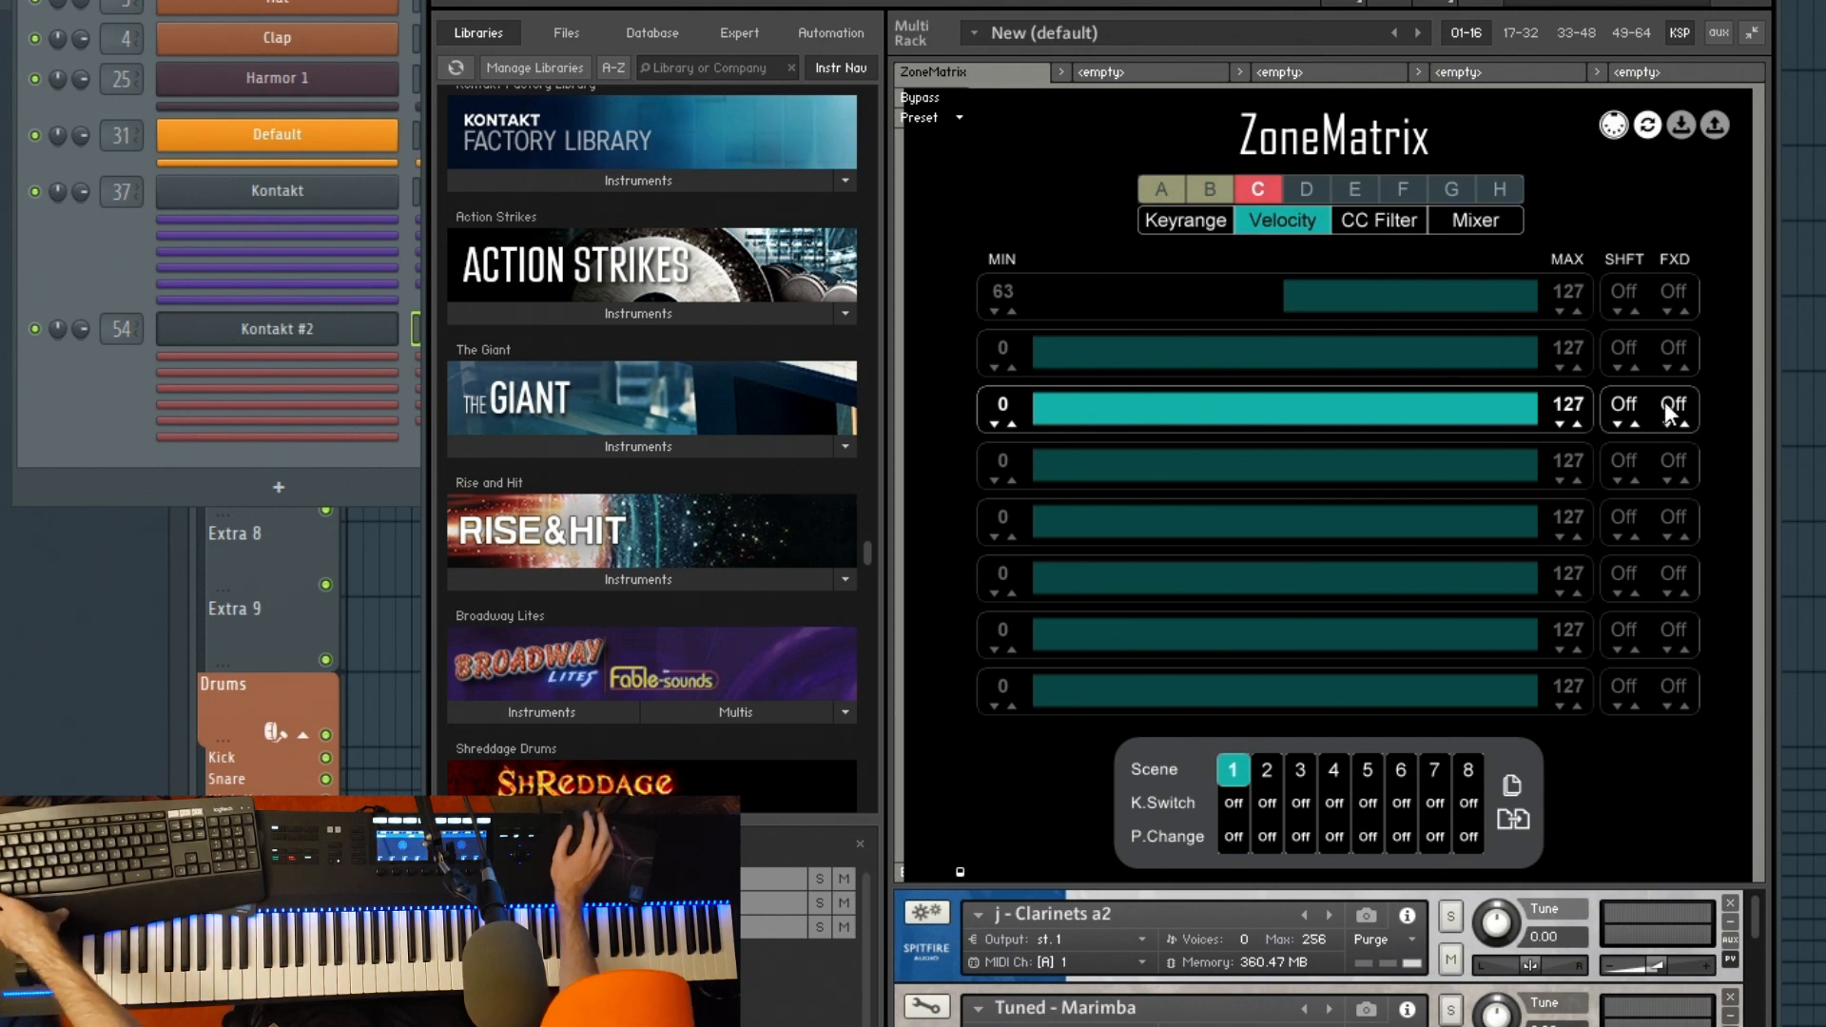
# Step: Look over the CC Filter and Mixer pages, return to the Keyrange page and release zone C's solo
pyautogui.click(1381, 219)
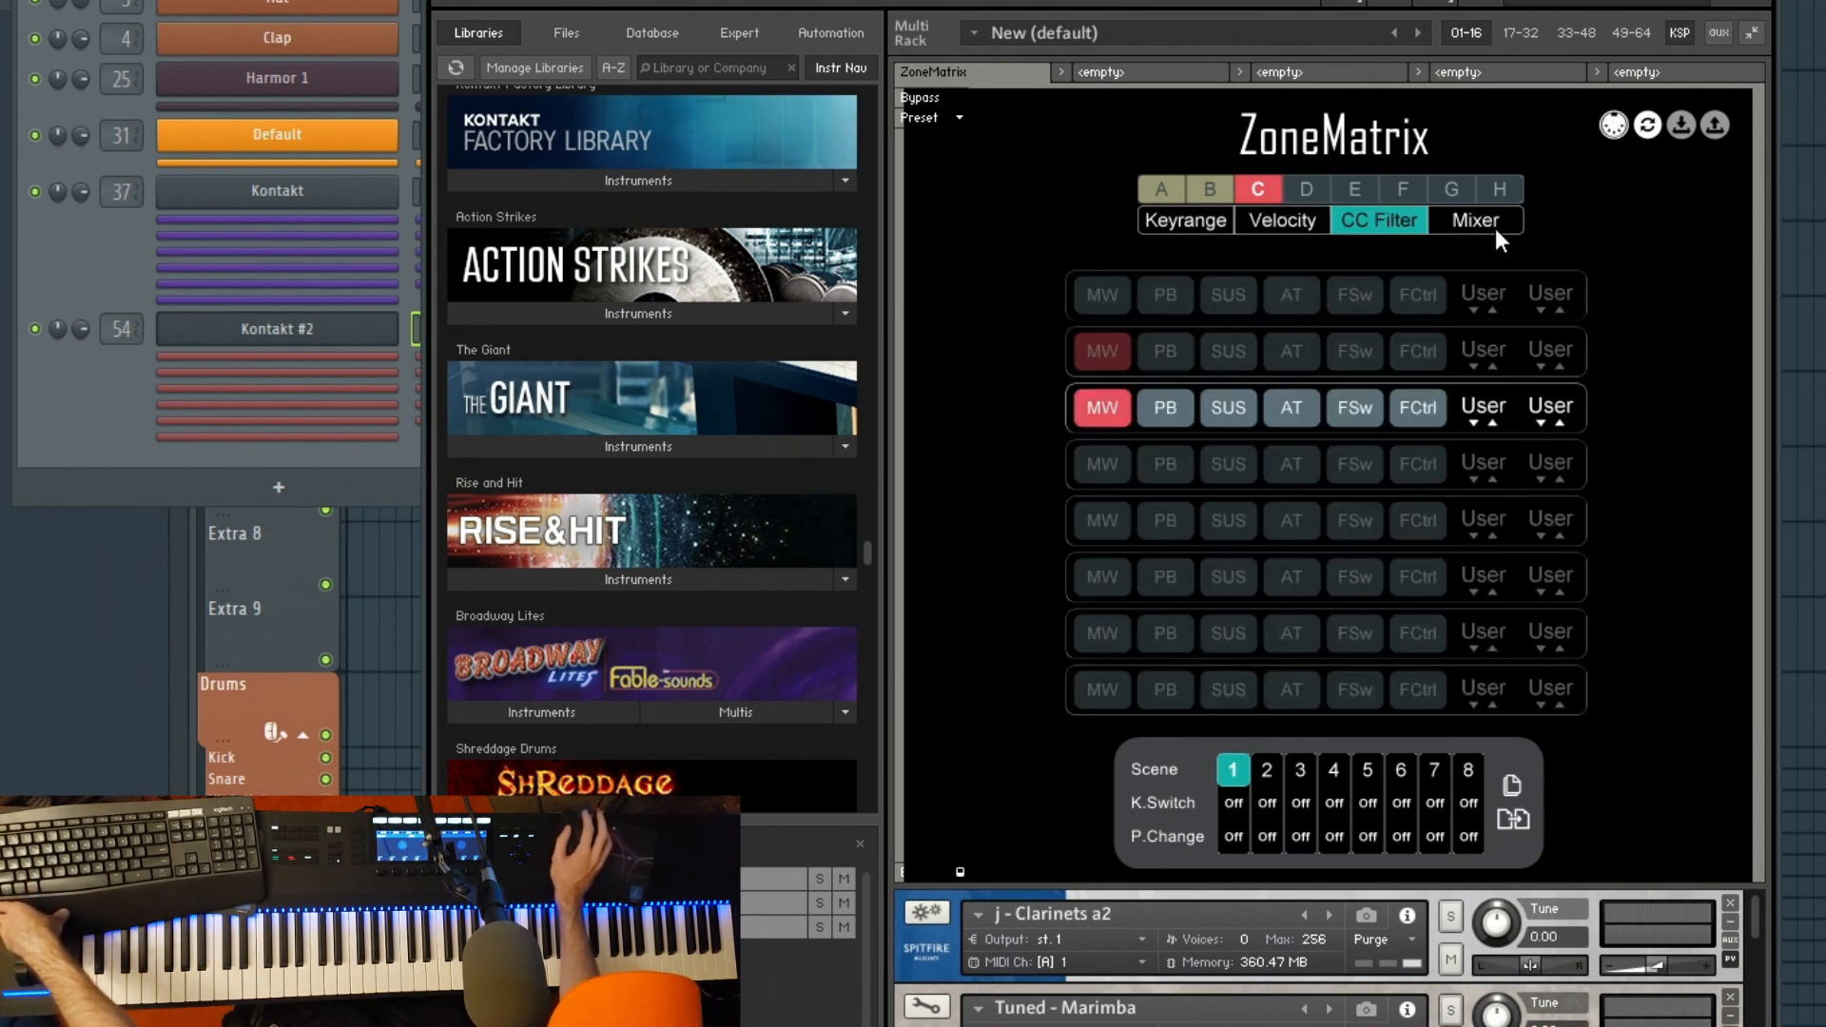
pyautogui.click(1477, 229)
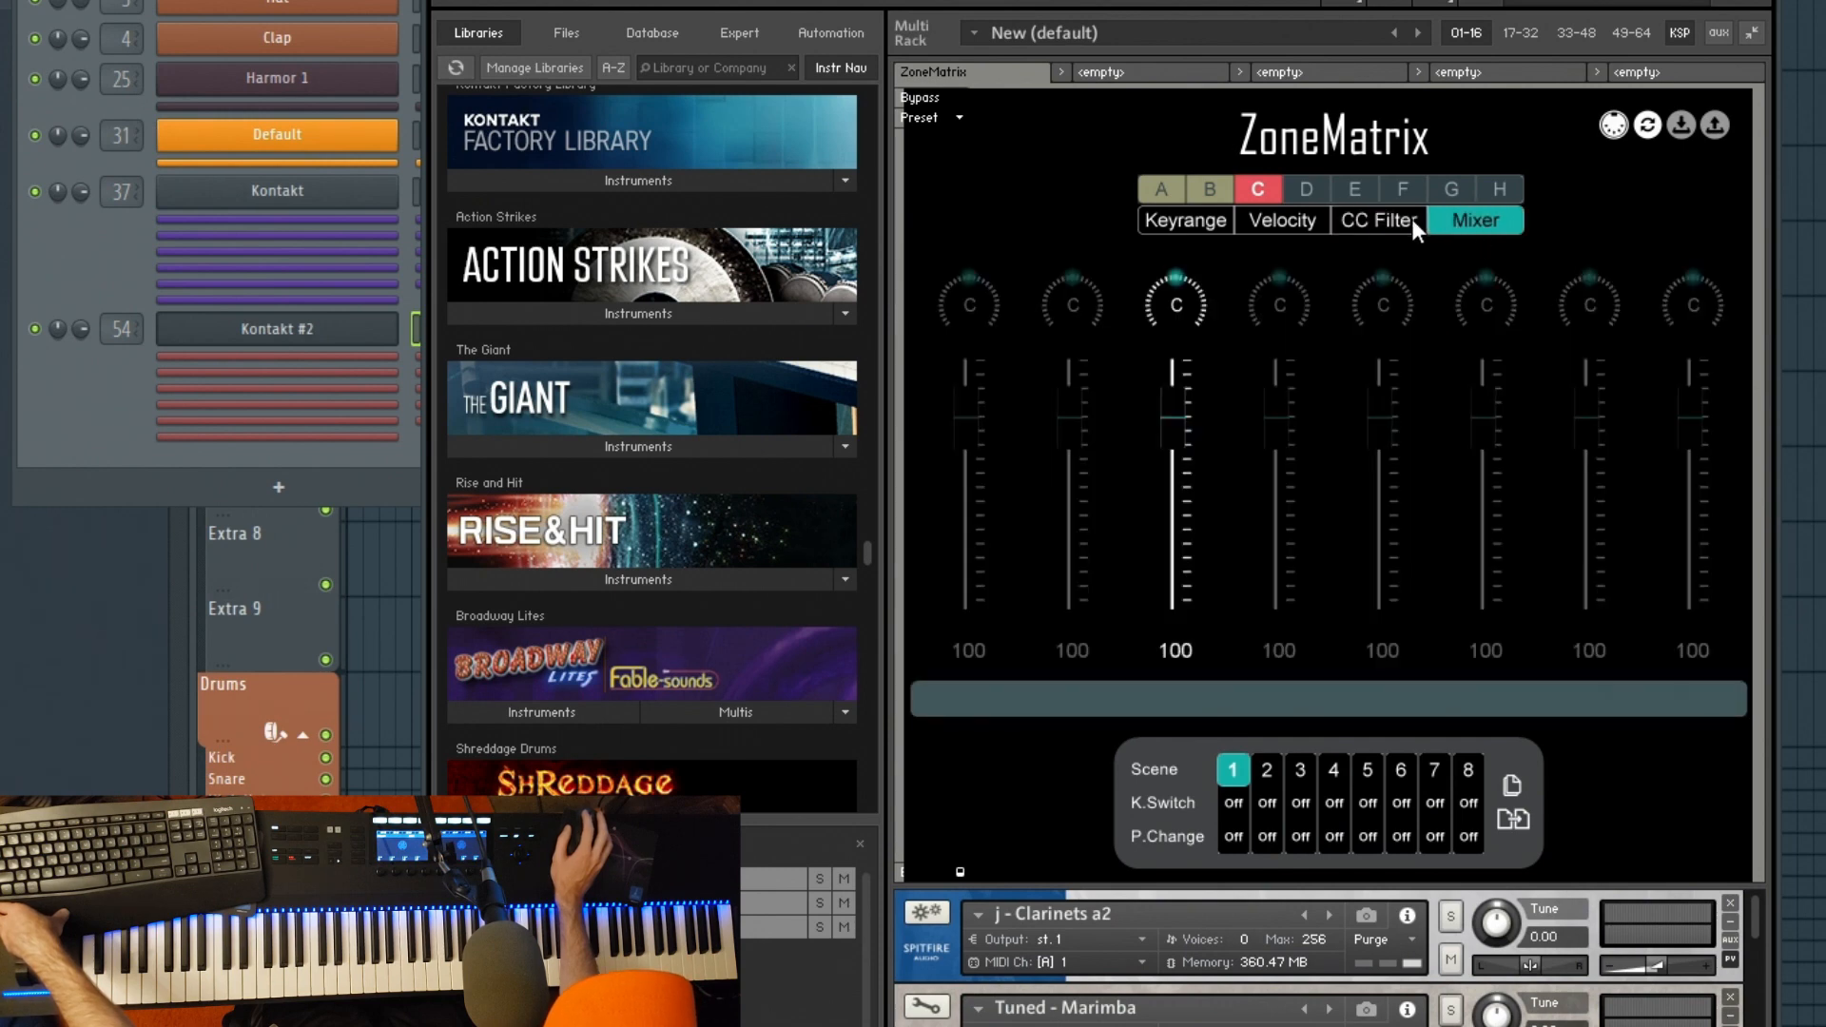
pyautogui.click(1195, 222)
pyautogui.click(1250, 188)
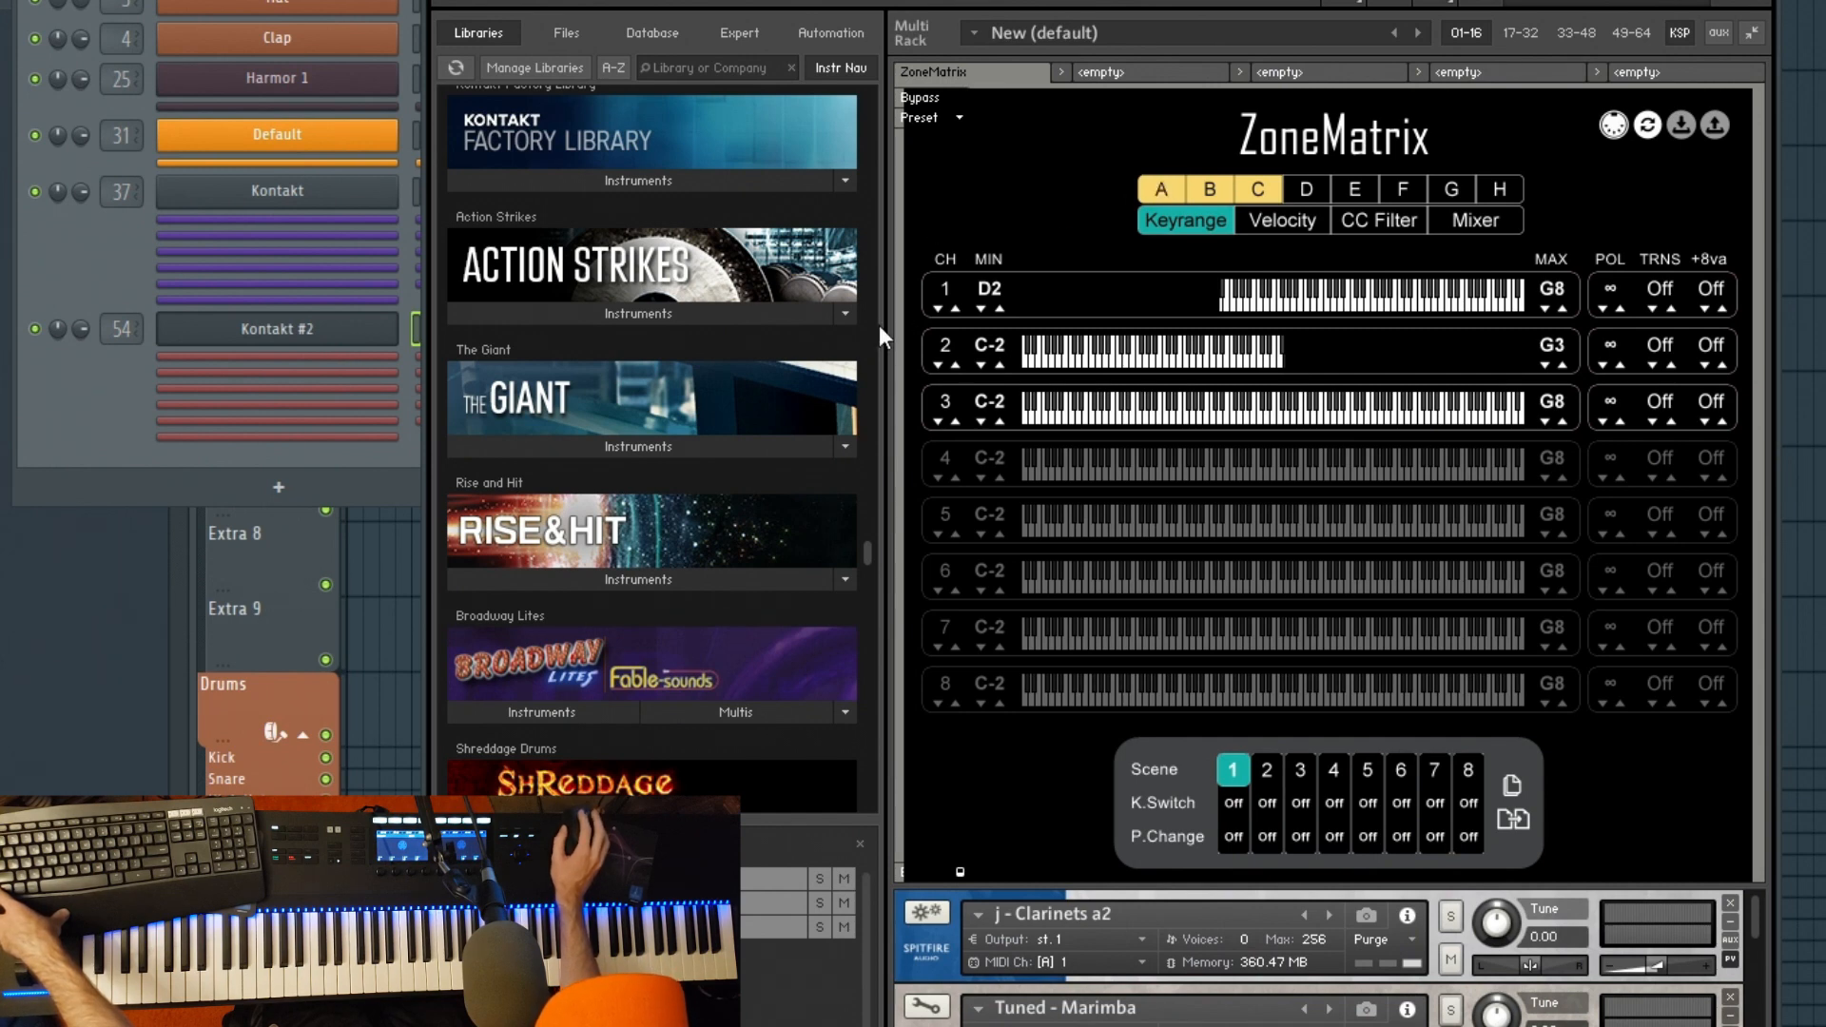
# Step: Assign key switch A-1 to scene 1, and enable only zones B and C in scene 2
pyautogui.click(1235, 803)
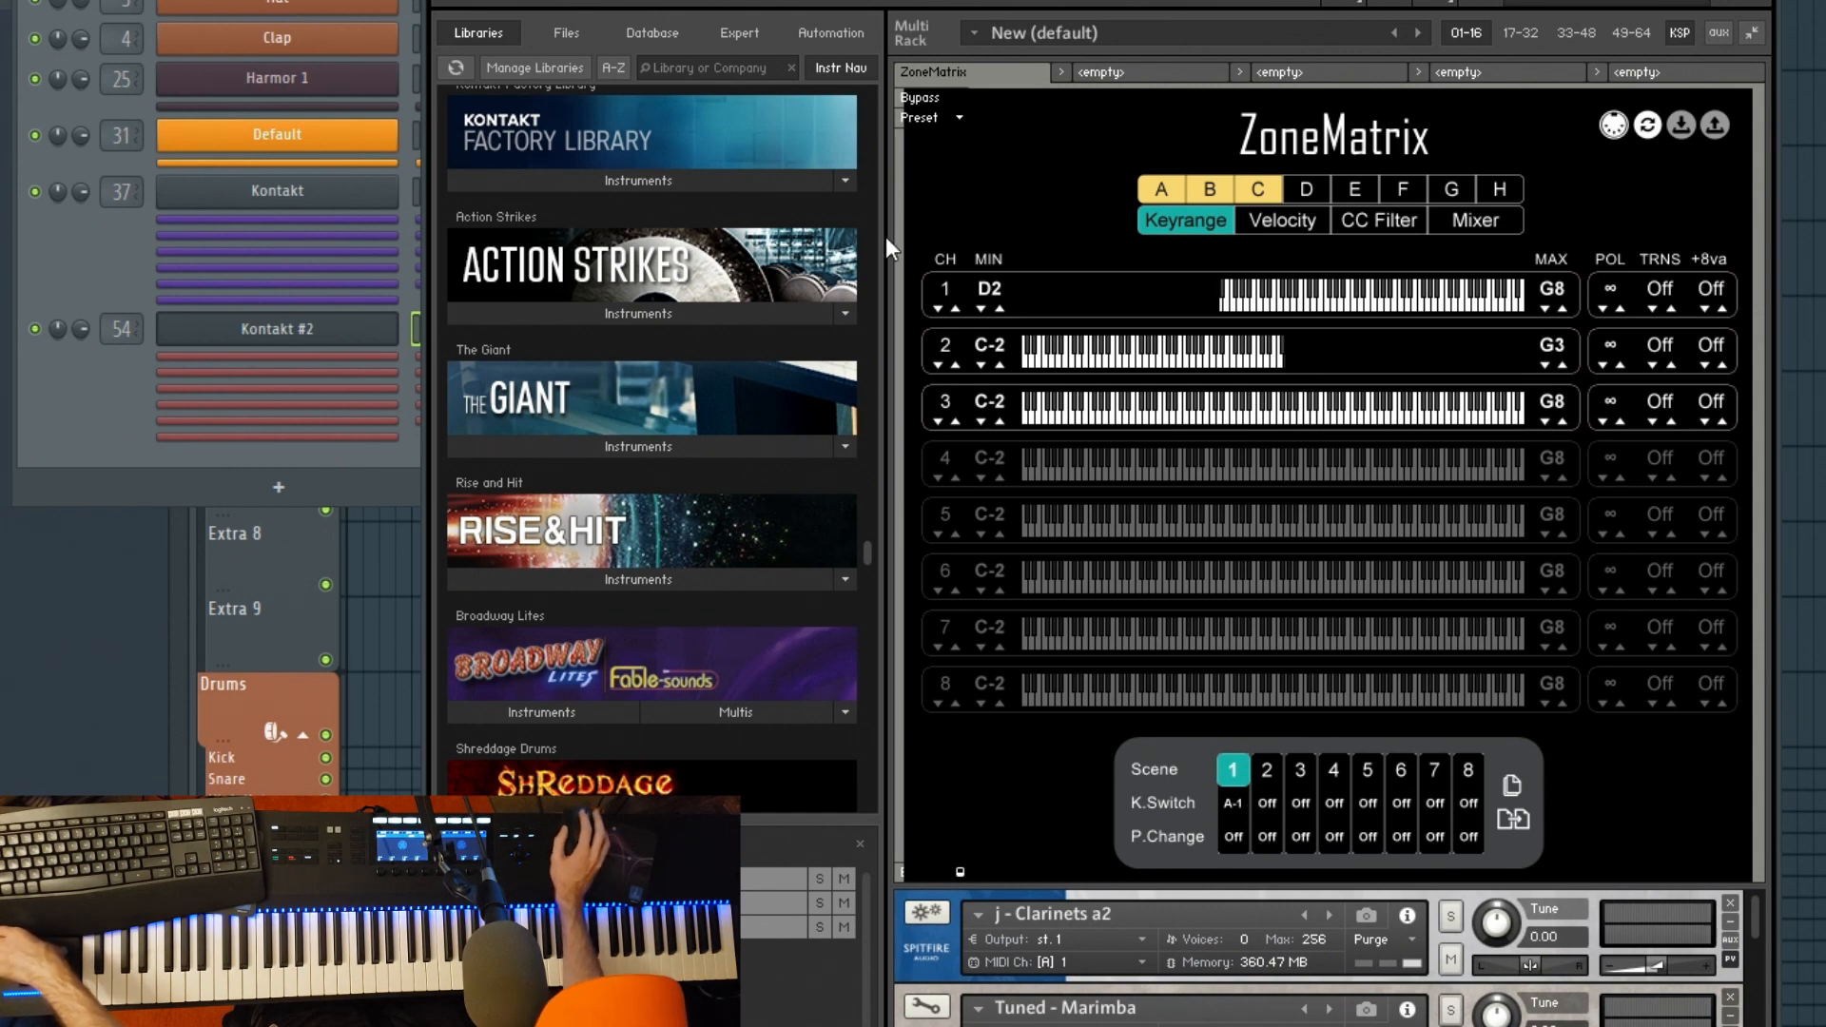
pyautogui.click(1268, 771)
pyautogui.click(1159, 191)
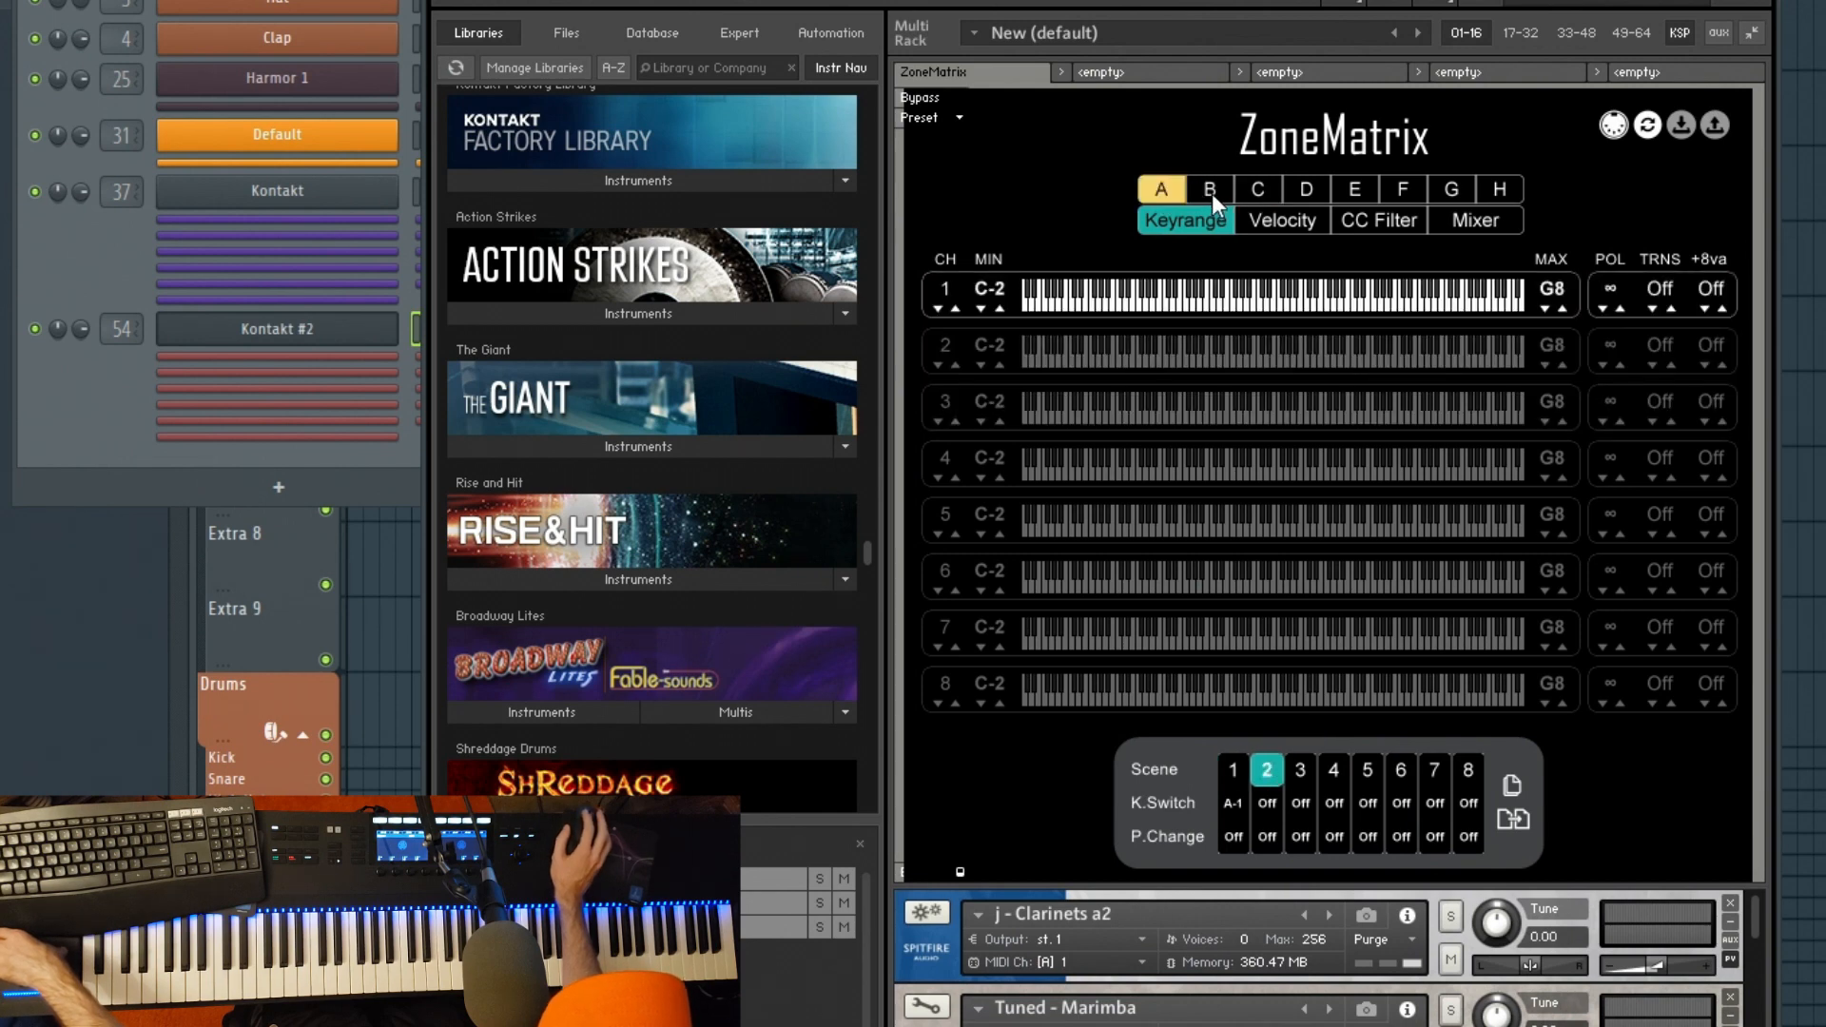
pyautogui.click(1210, 190)
pyautogui.click(1257, 190)
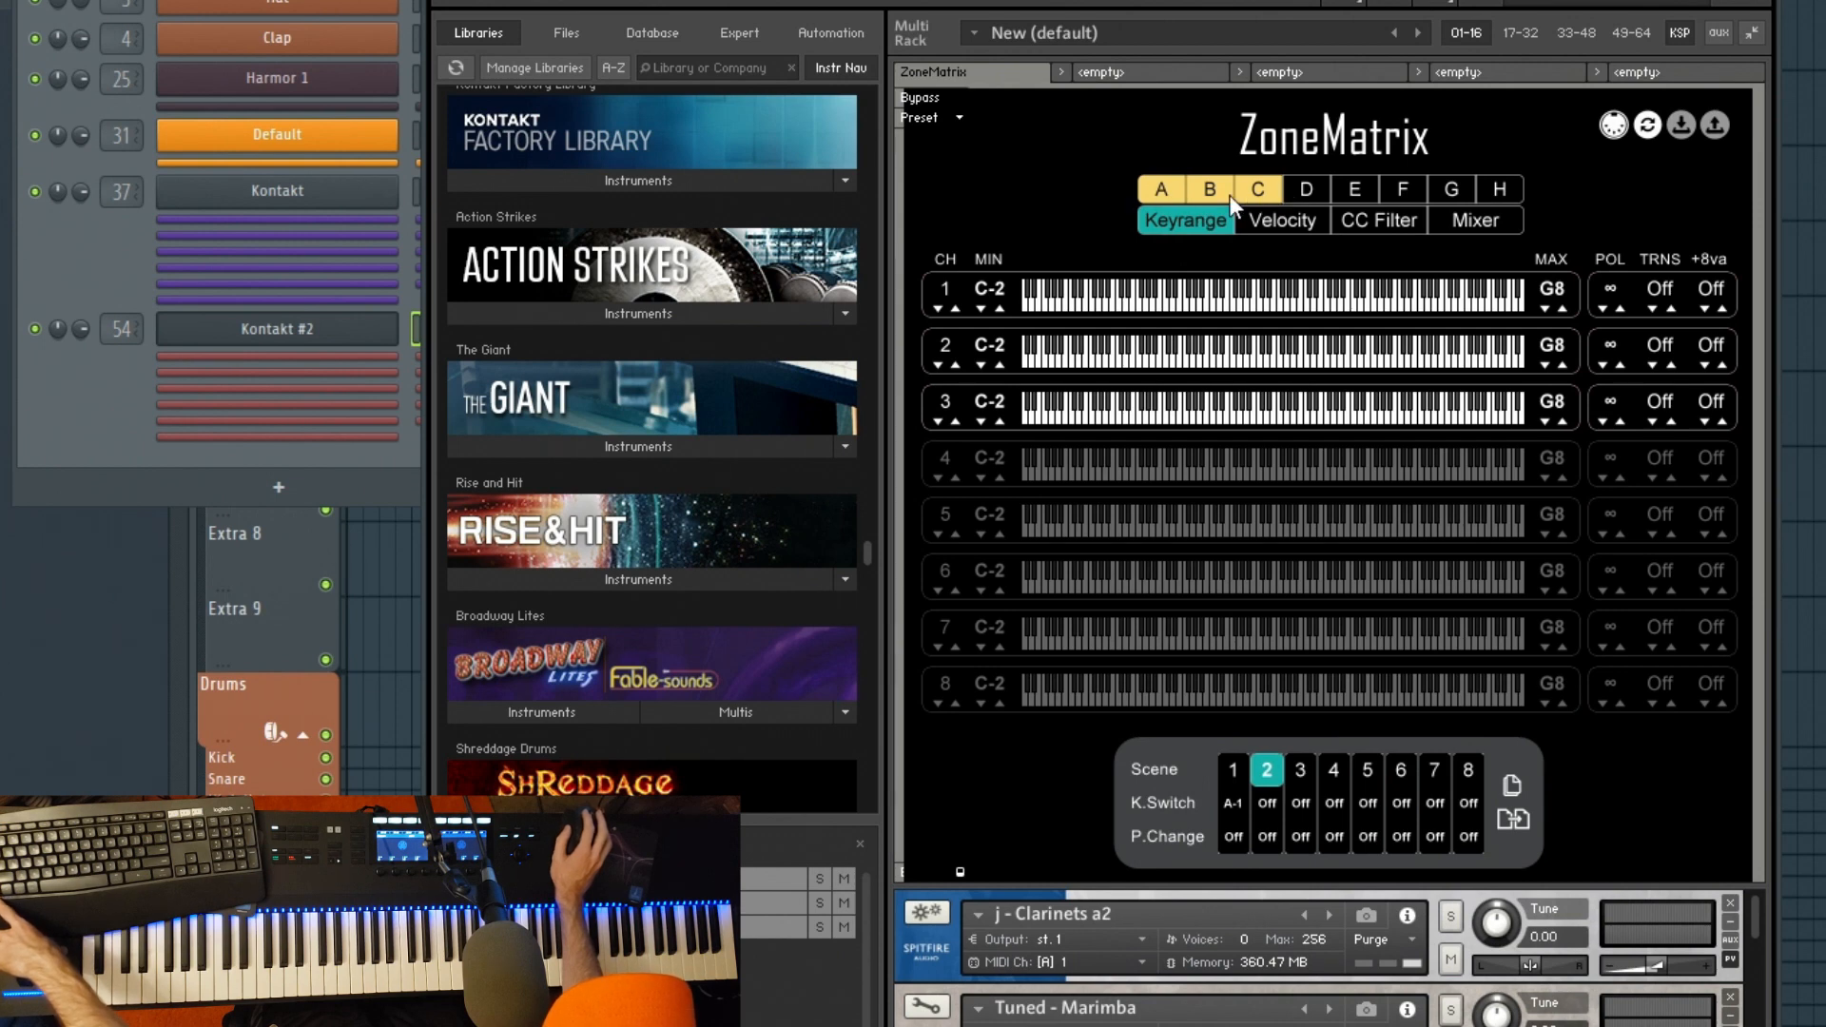
pyautogui.click(1162, 193)
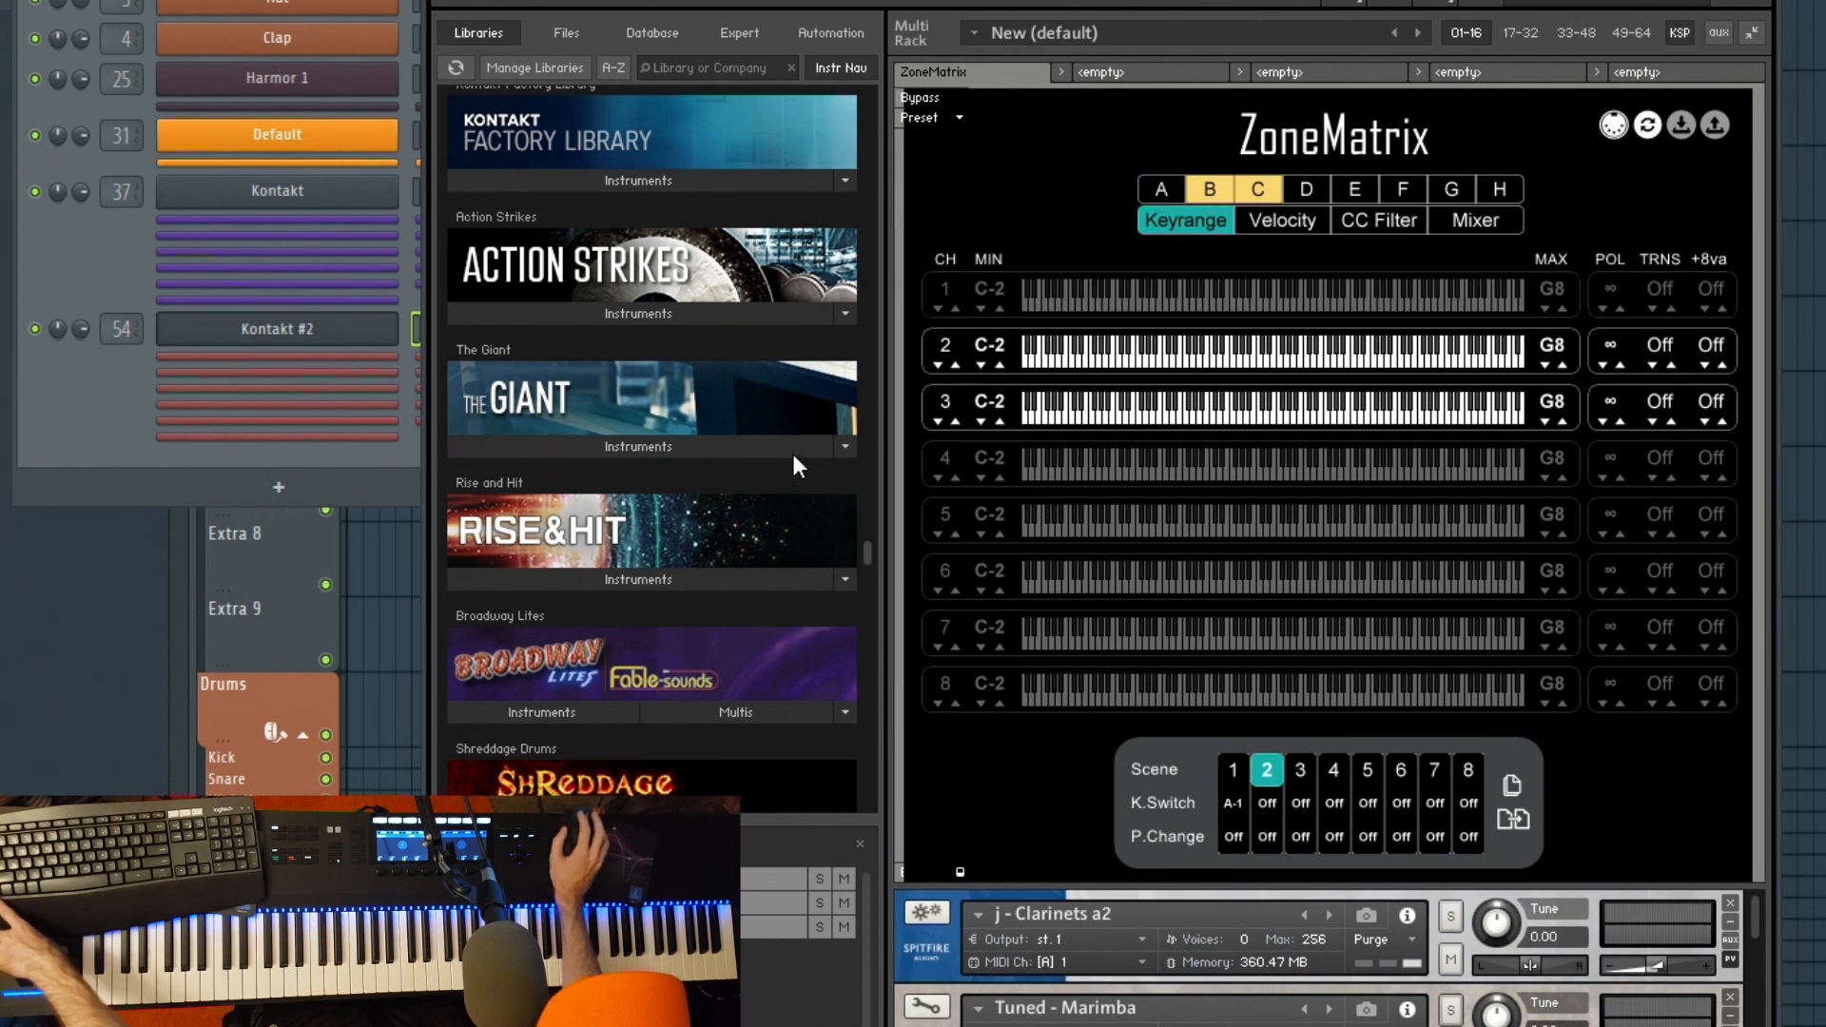
# Step: Load Celesta.nki from the Bells folder of the Quick-Load catalog and minimize its interface to a compact header
pyautogui.moveTo(876, 548)
pyautogui.mouseDown()
pyautogui.moveTo(869, 607)
pyautogui.moveTo(873, 583)
pyautogui.mouseUp()
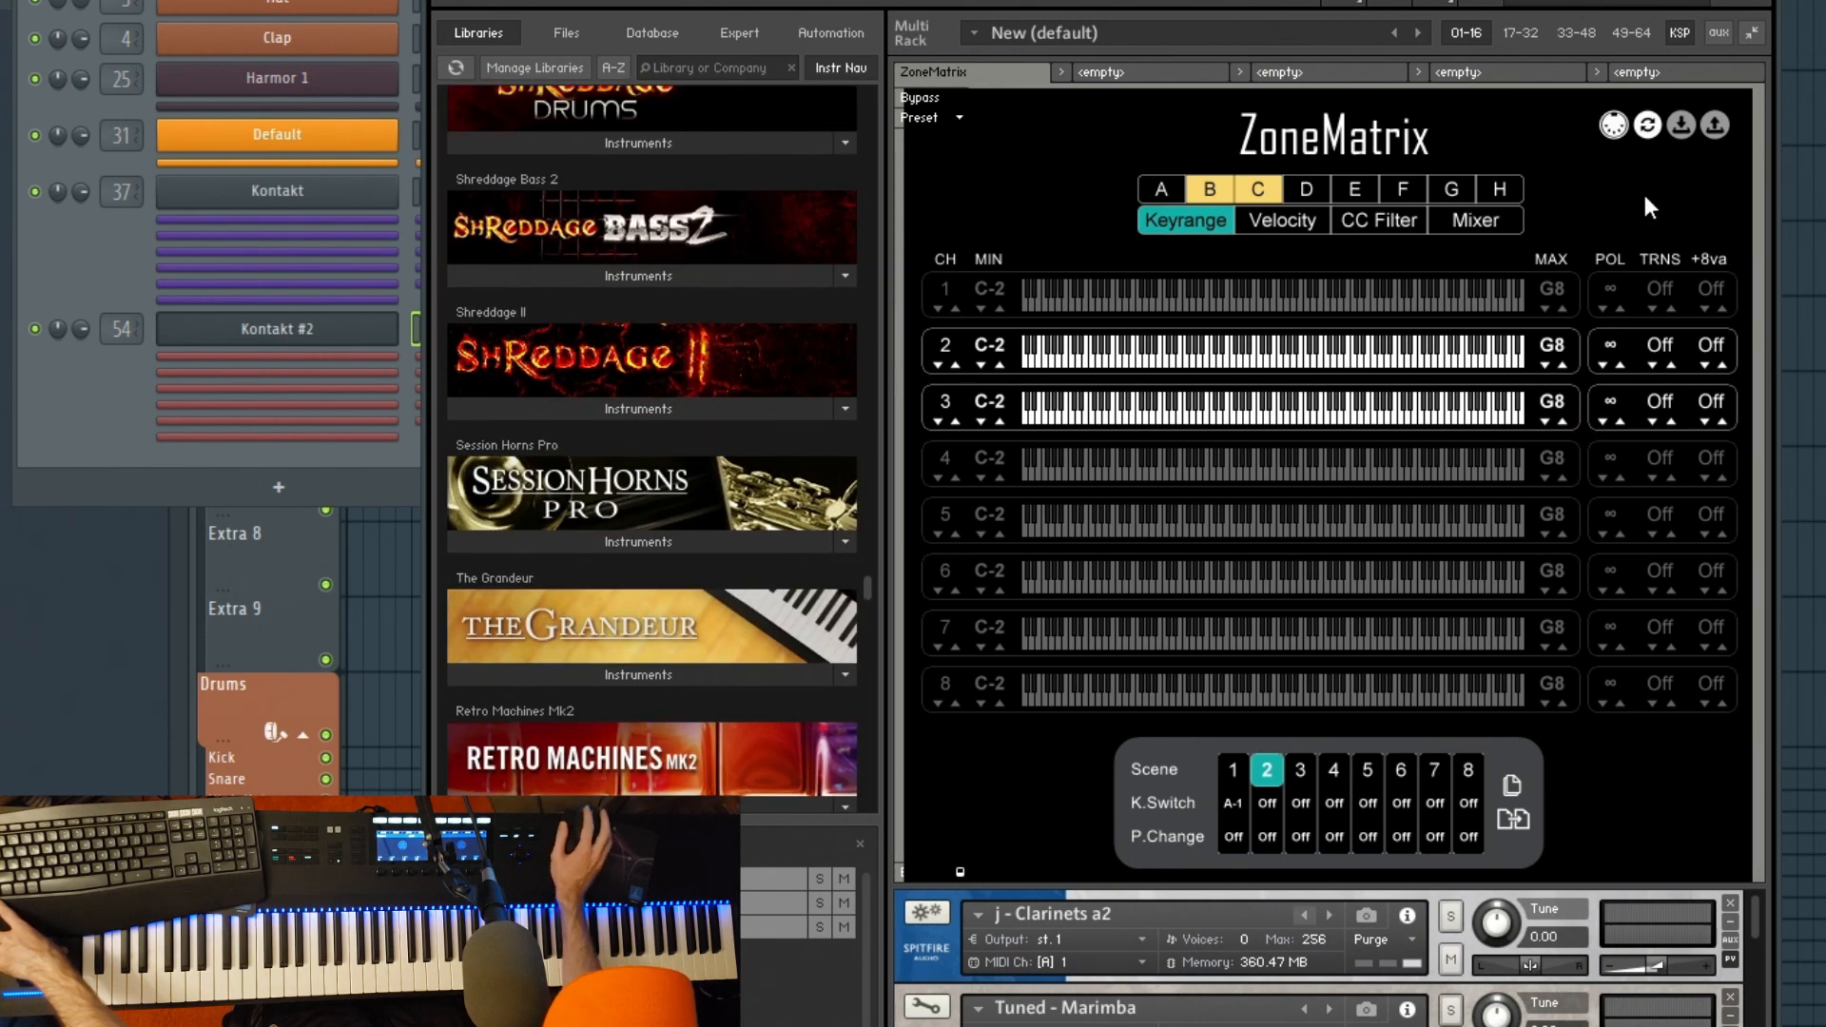
pyautogui.click(1676, 37)
pyautogui.rightClick(1366, 422)
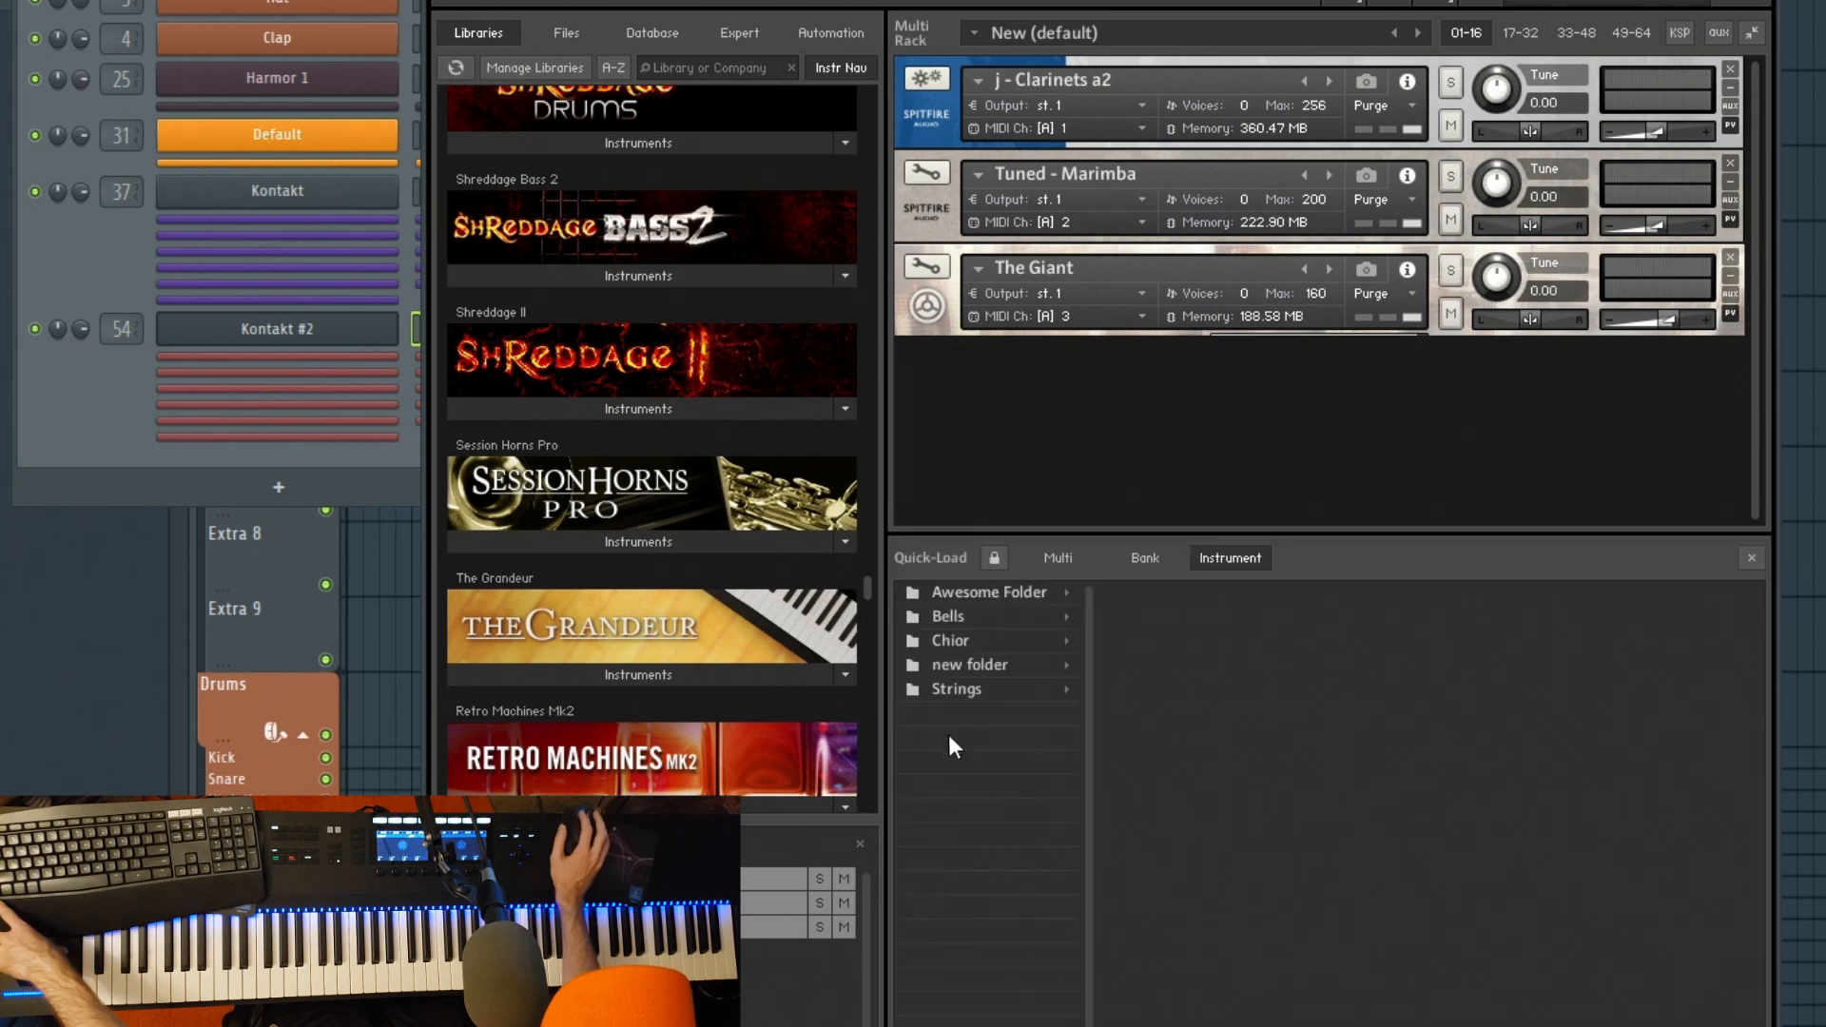
pyautogui.click(982, 618)
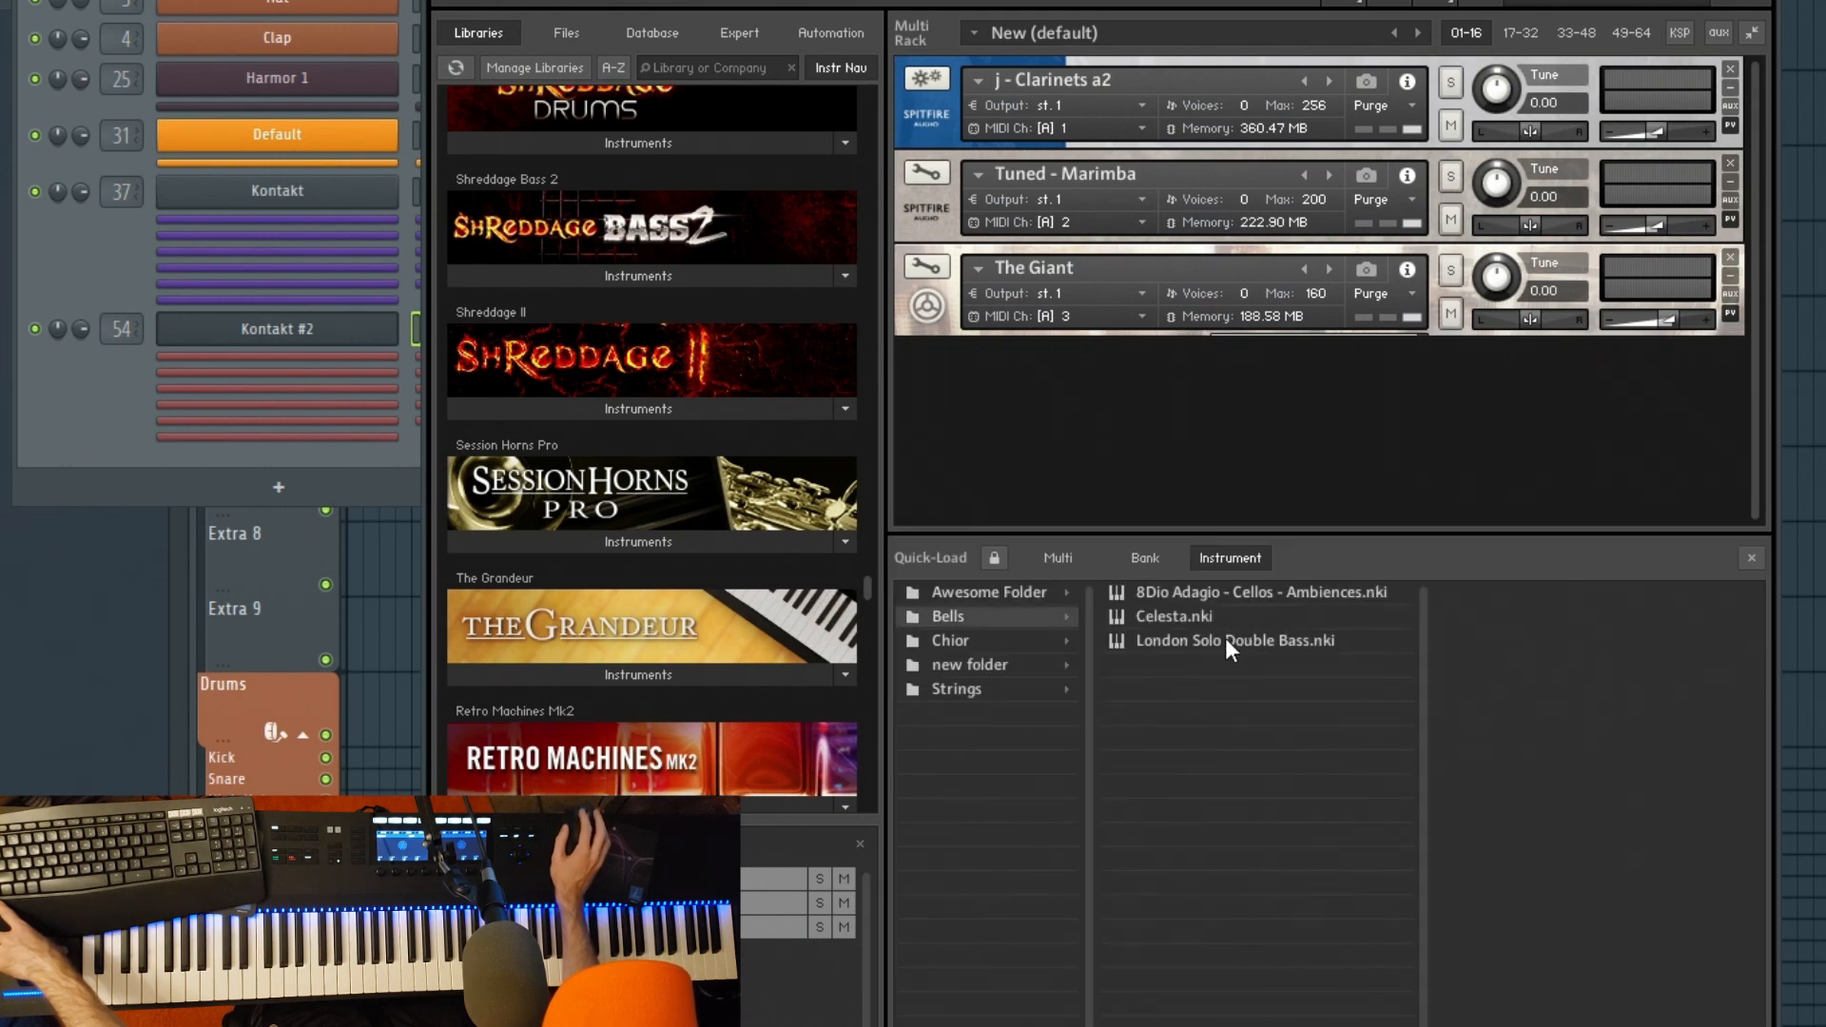
pyautogui.doubleClick(1180, 618)
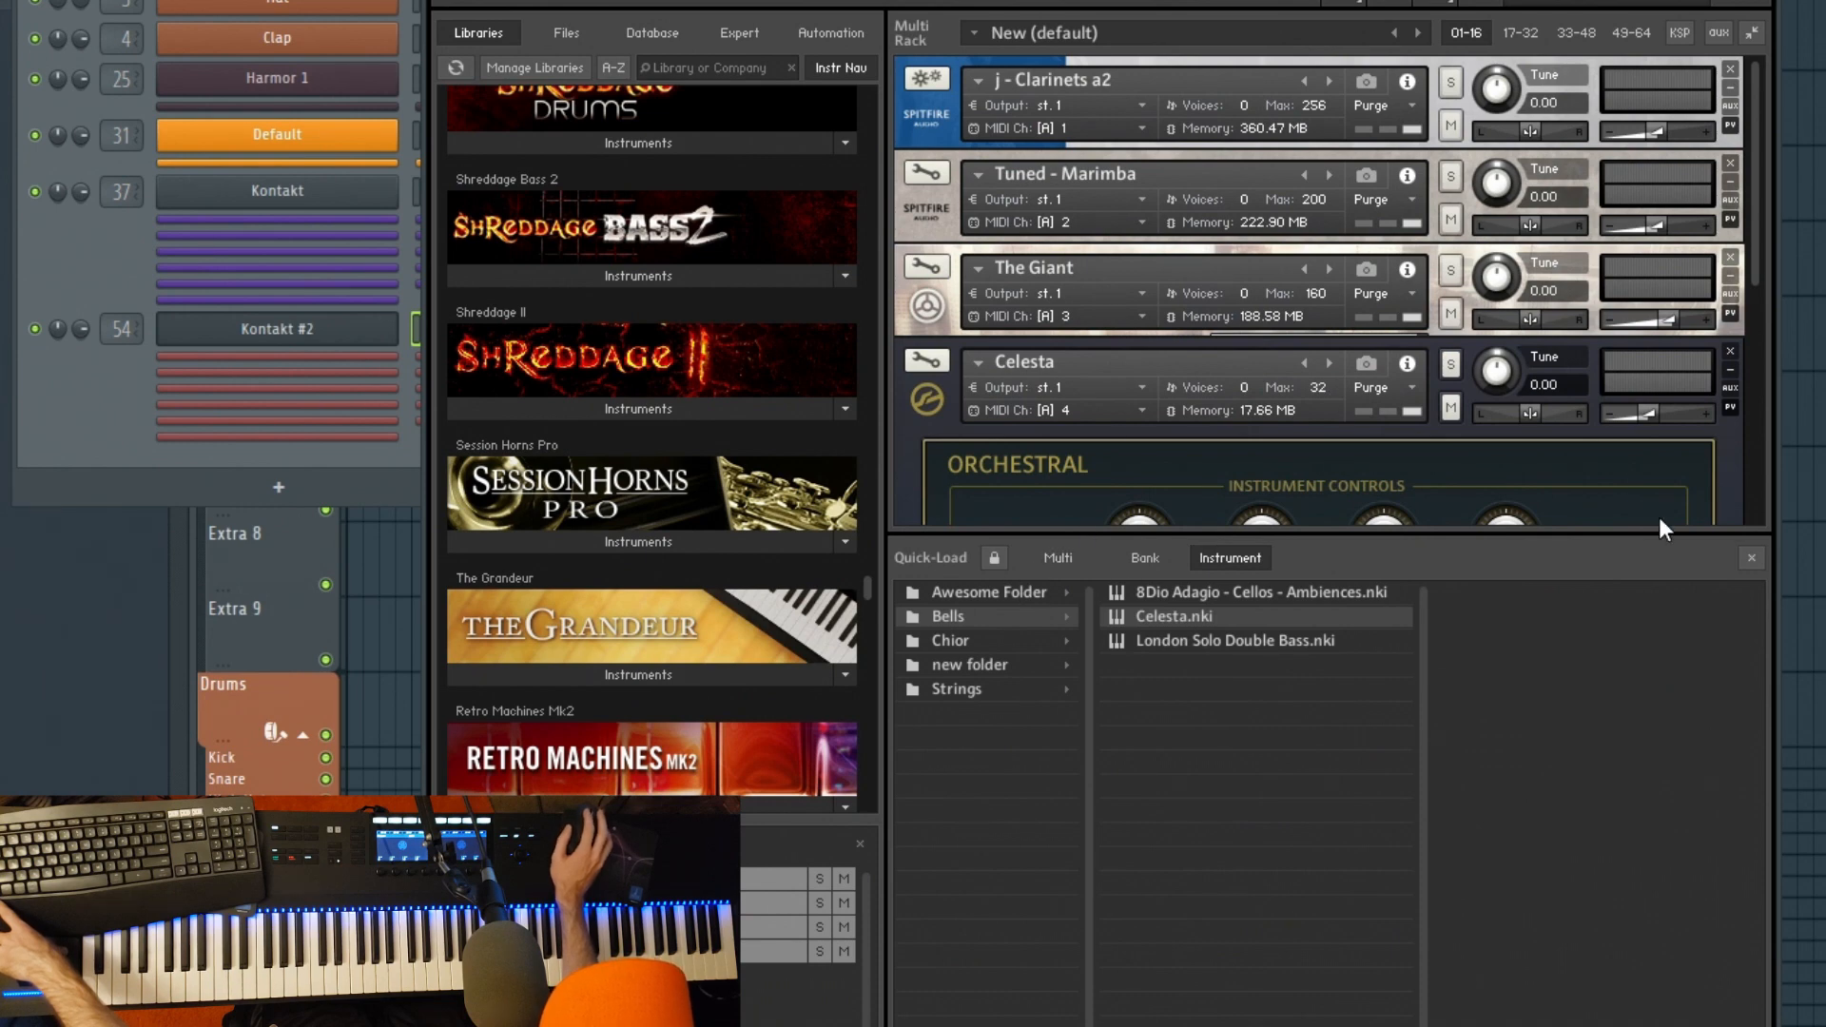
pyautogui.click(1750, 559)
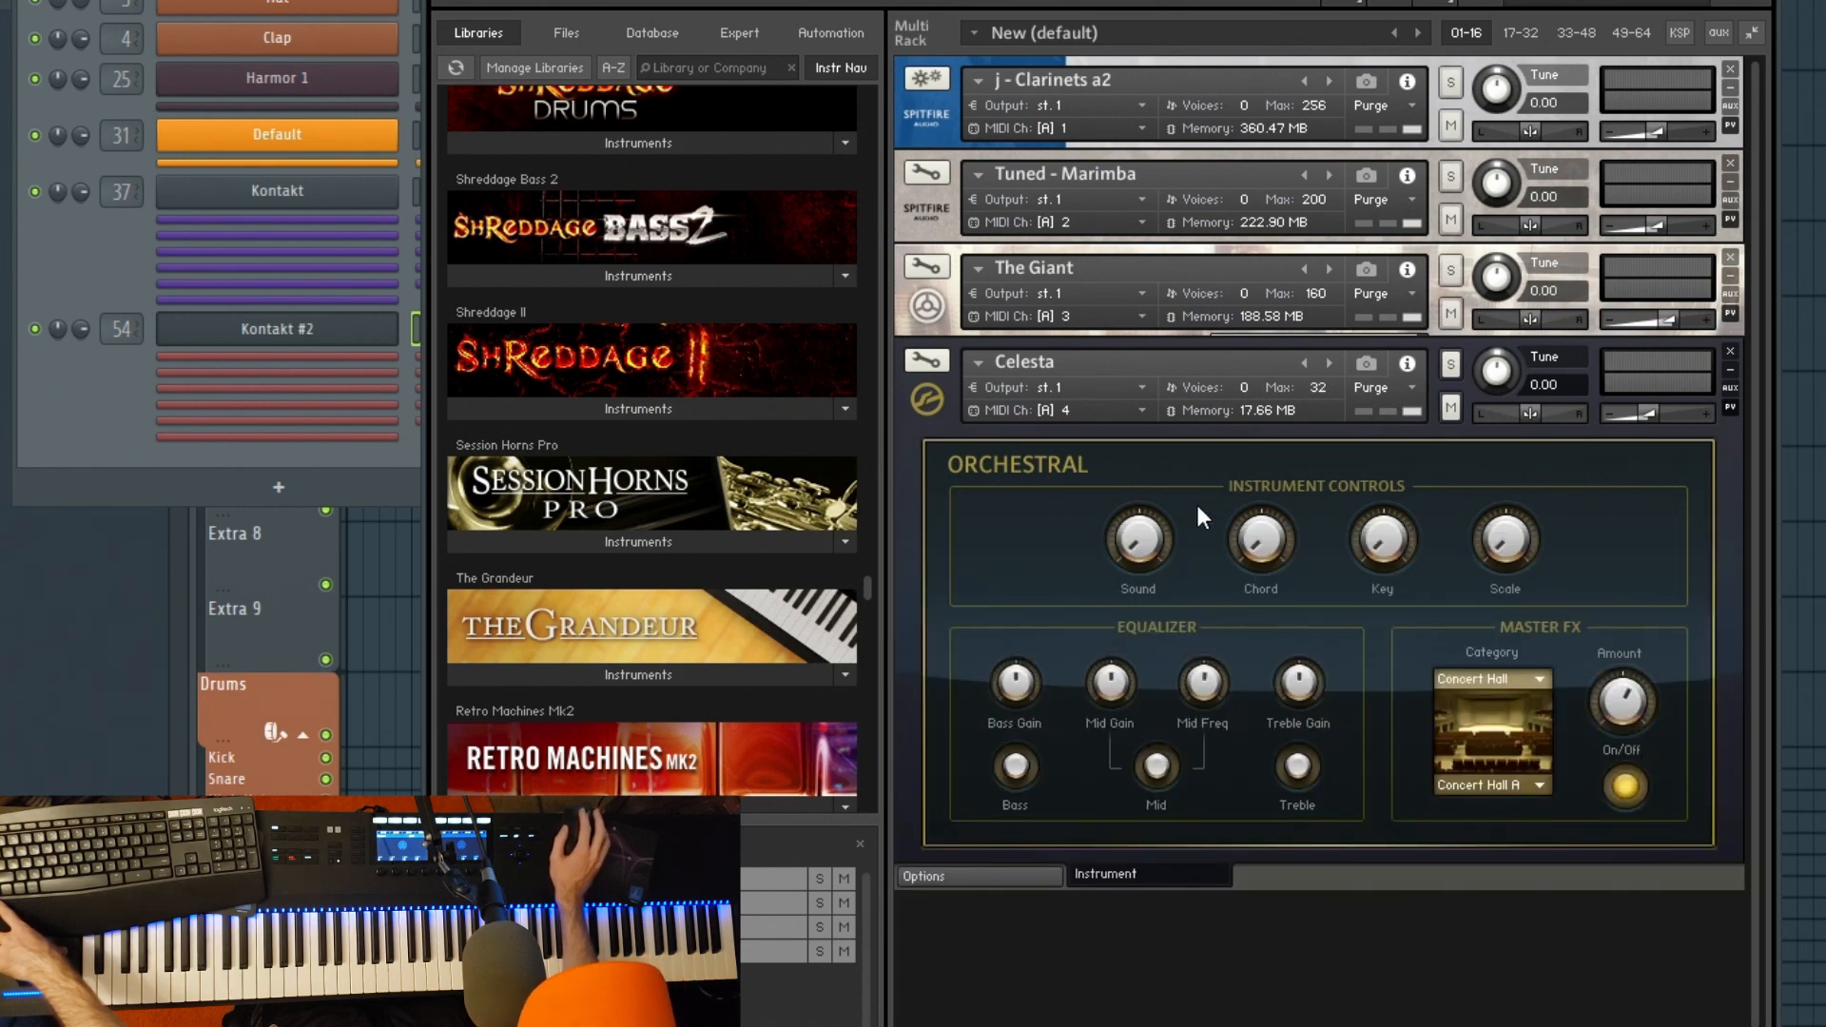
pyautogui.click(928, 413)
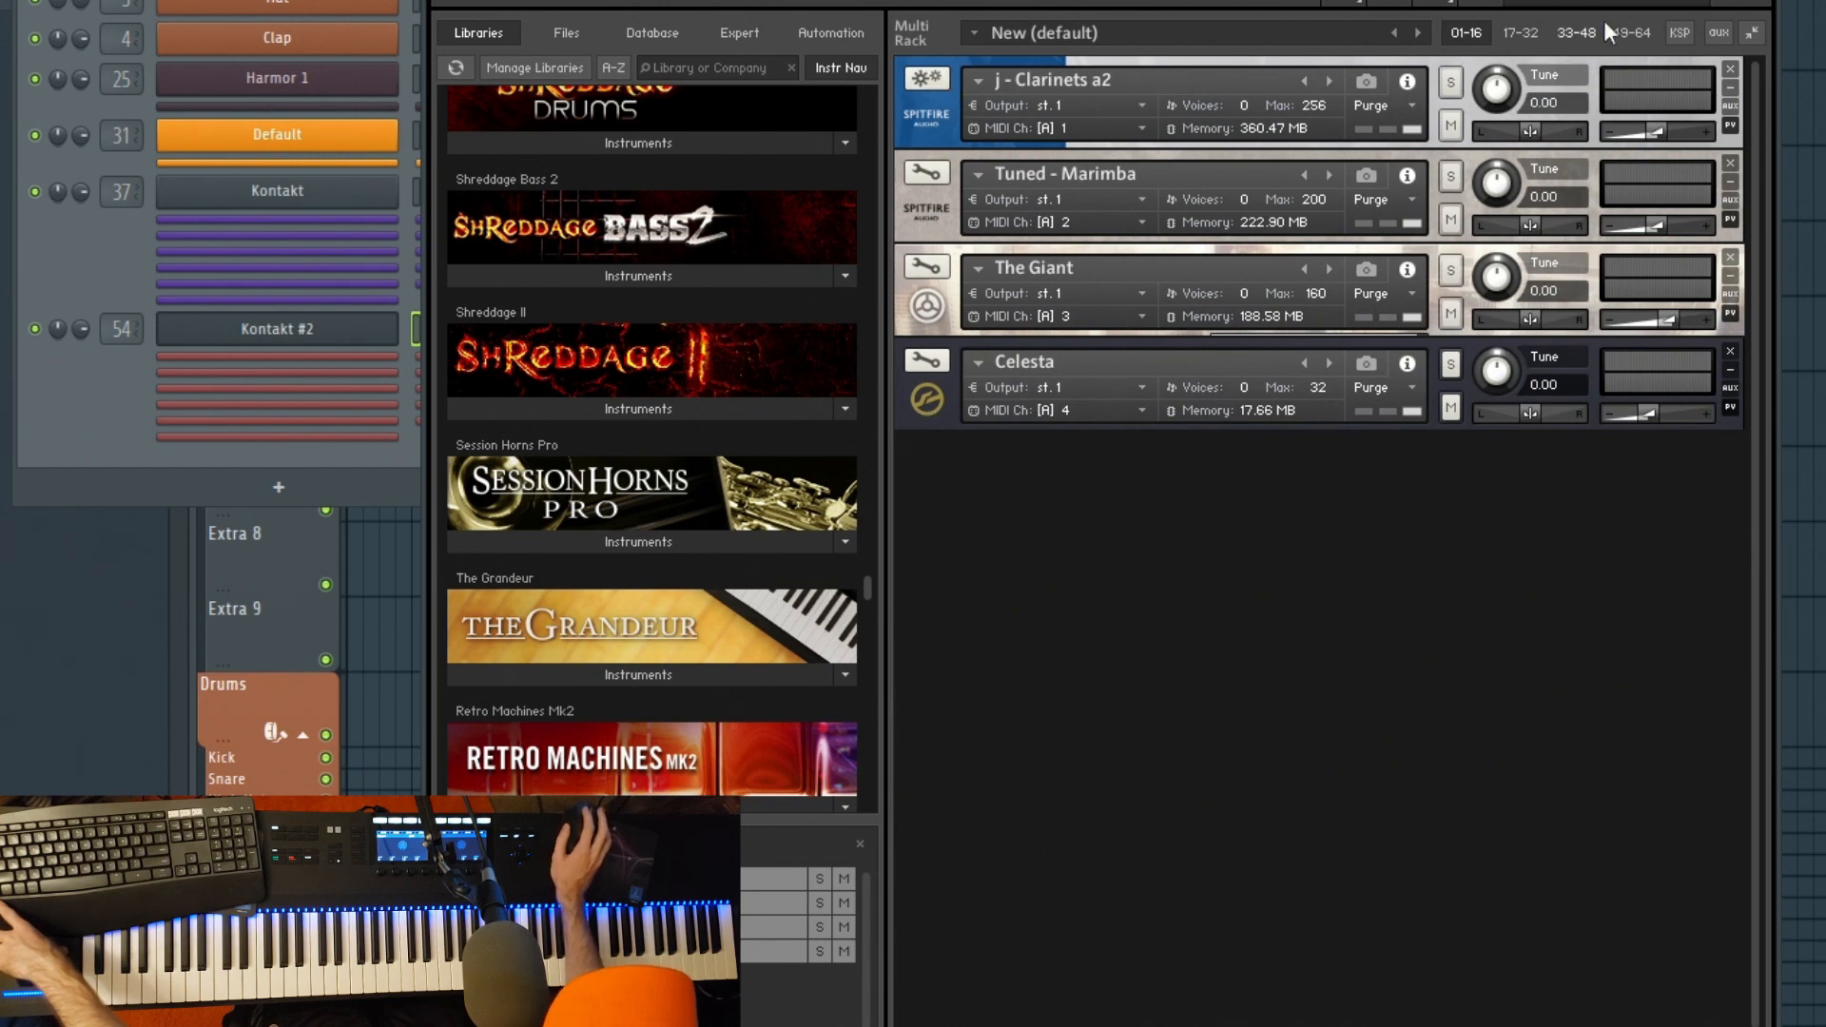
# Step: Show the ZoneMatrix script again and enable zone D in scene 2 for the Celesta
pyautogui.click(1678, 35)
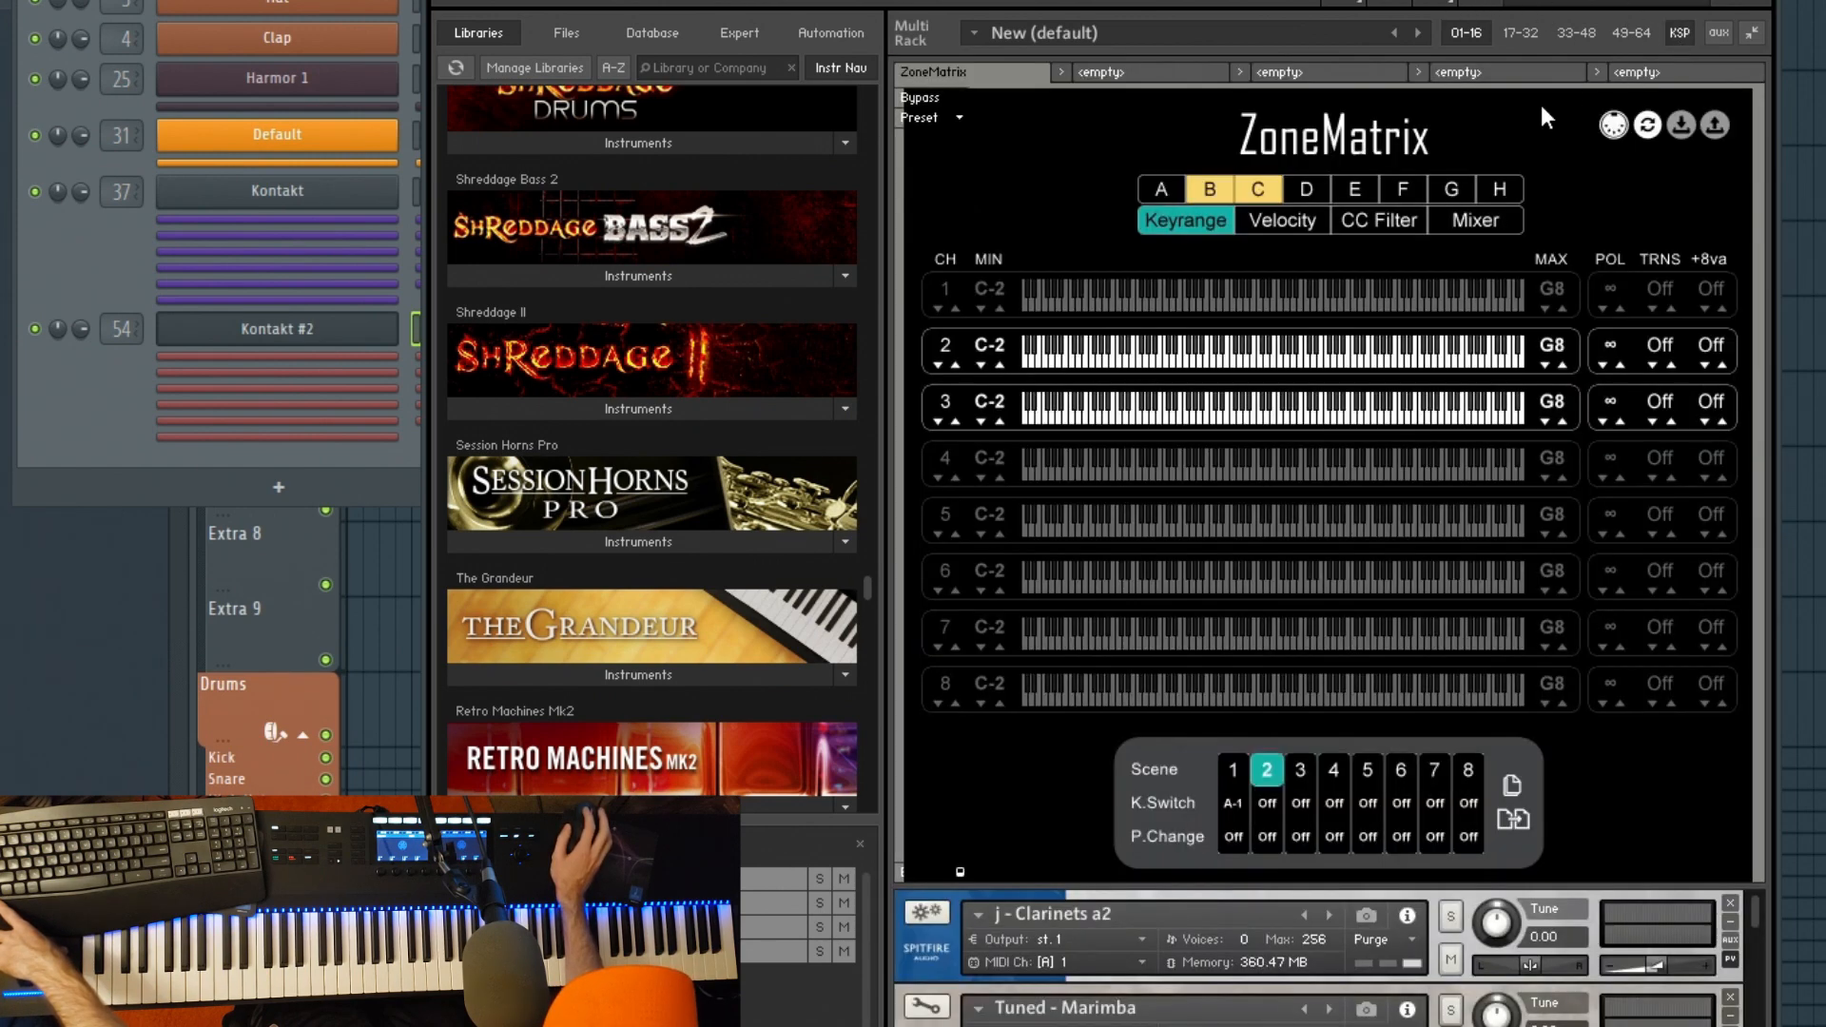
pyautogui.click(1306, 193)
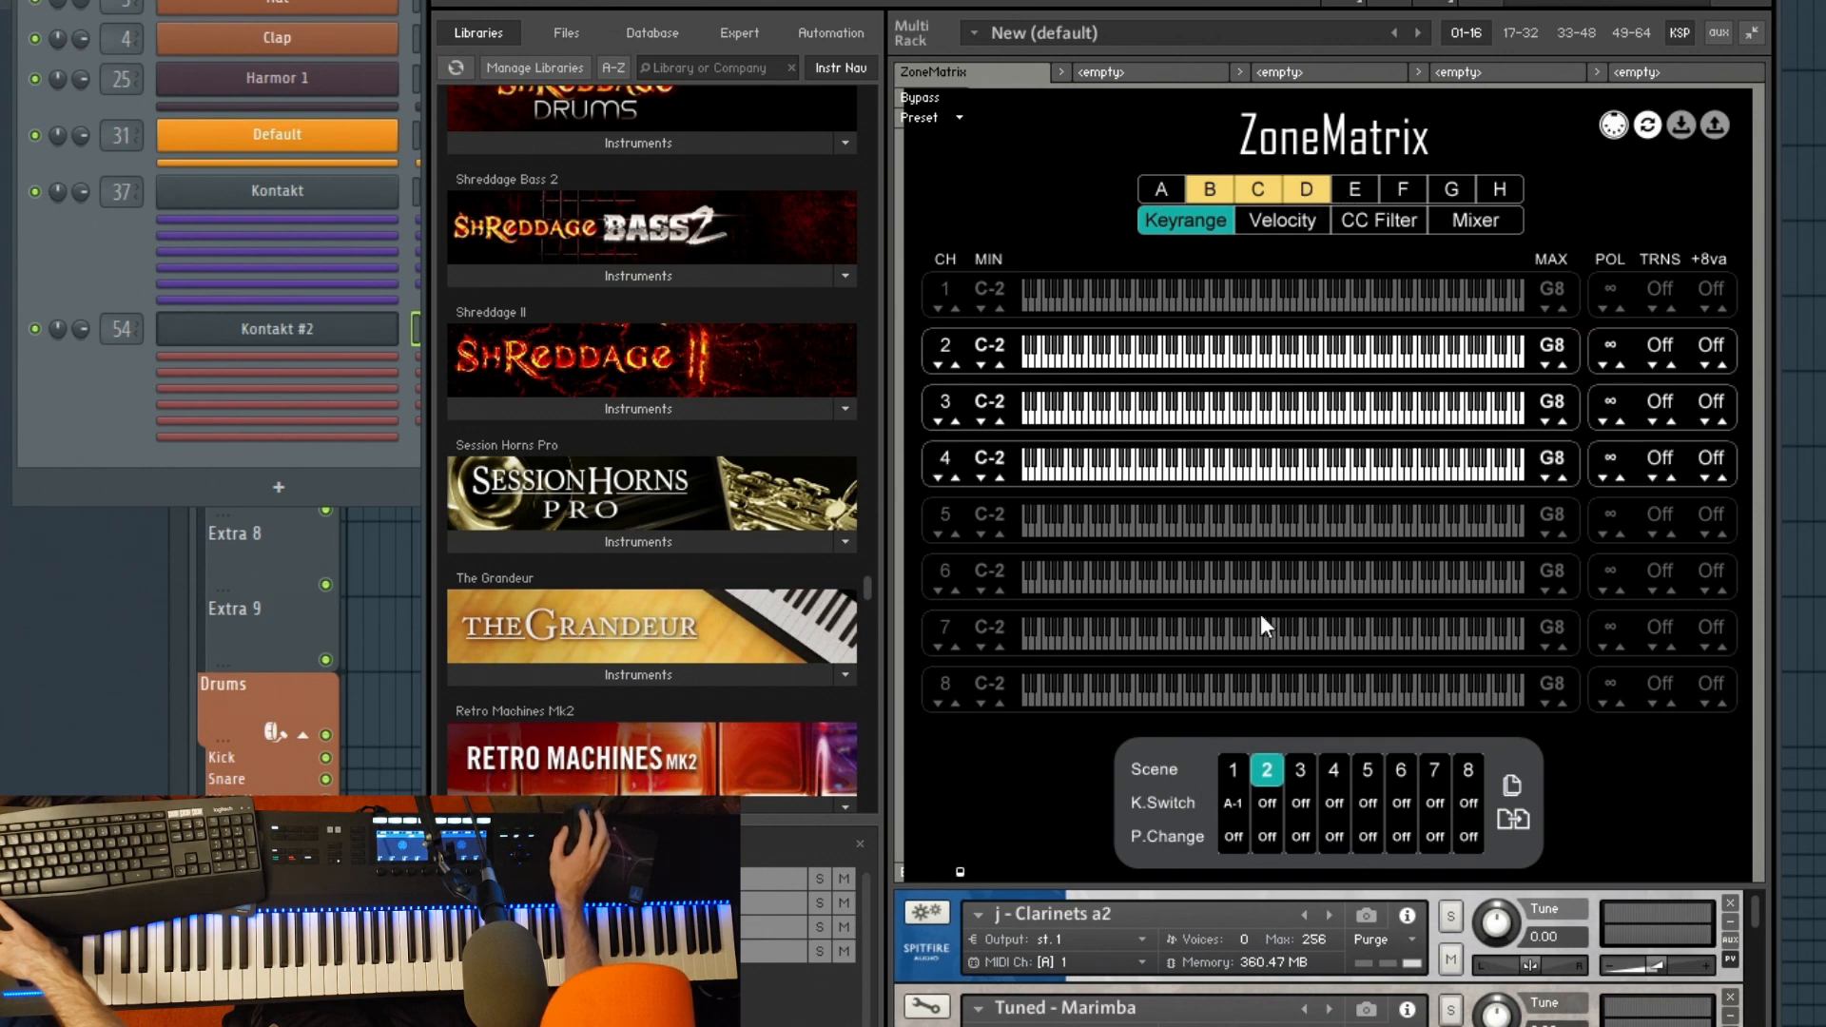
# Step: Assign key switch B1 to scene 2, and set zone C's lowest key to C4 in scene 1
pyautogui.click(1264, 804)
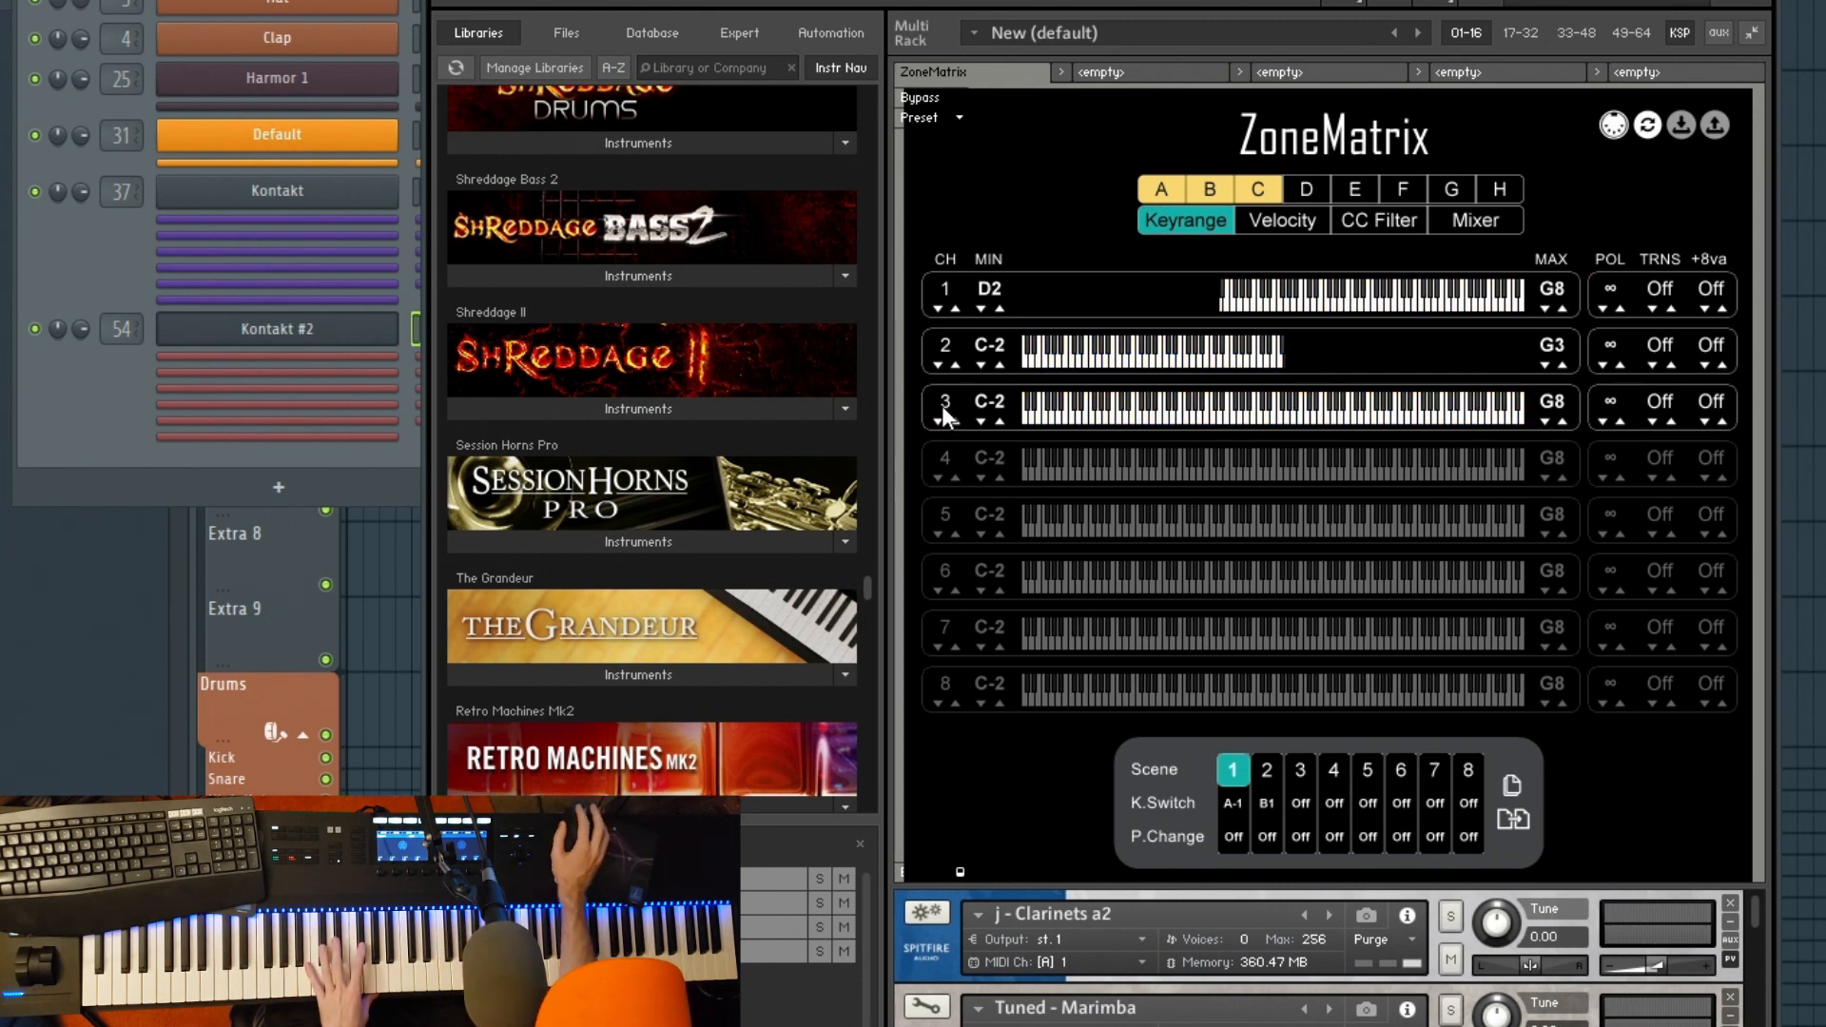
pyautogui.click(993, 409)
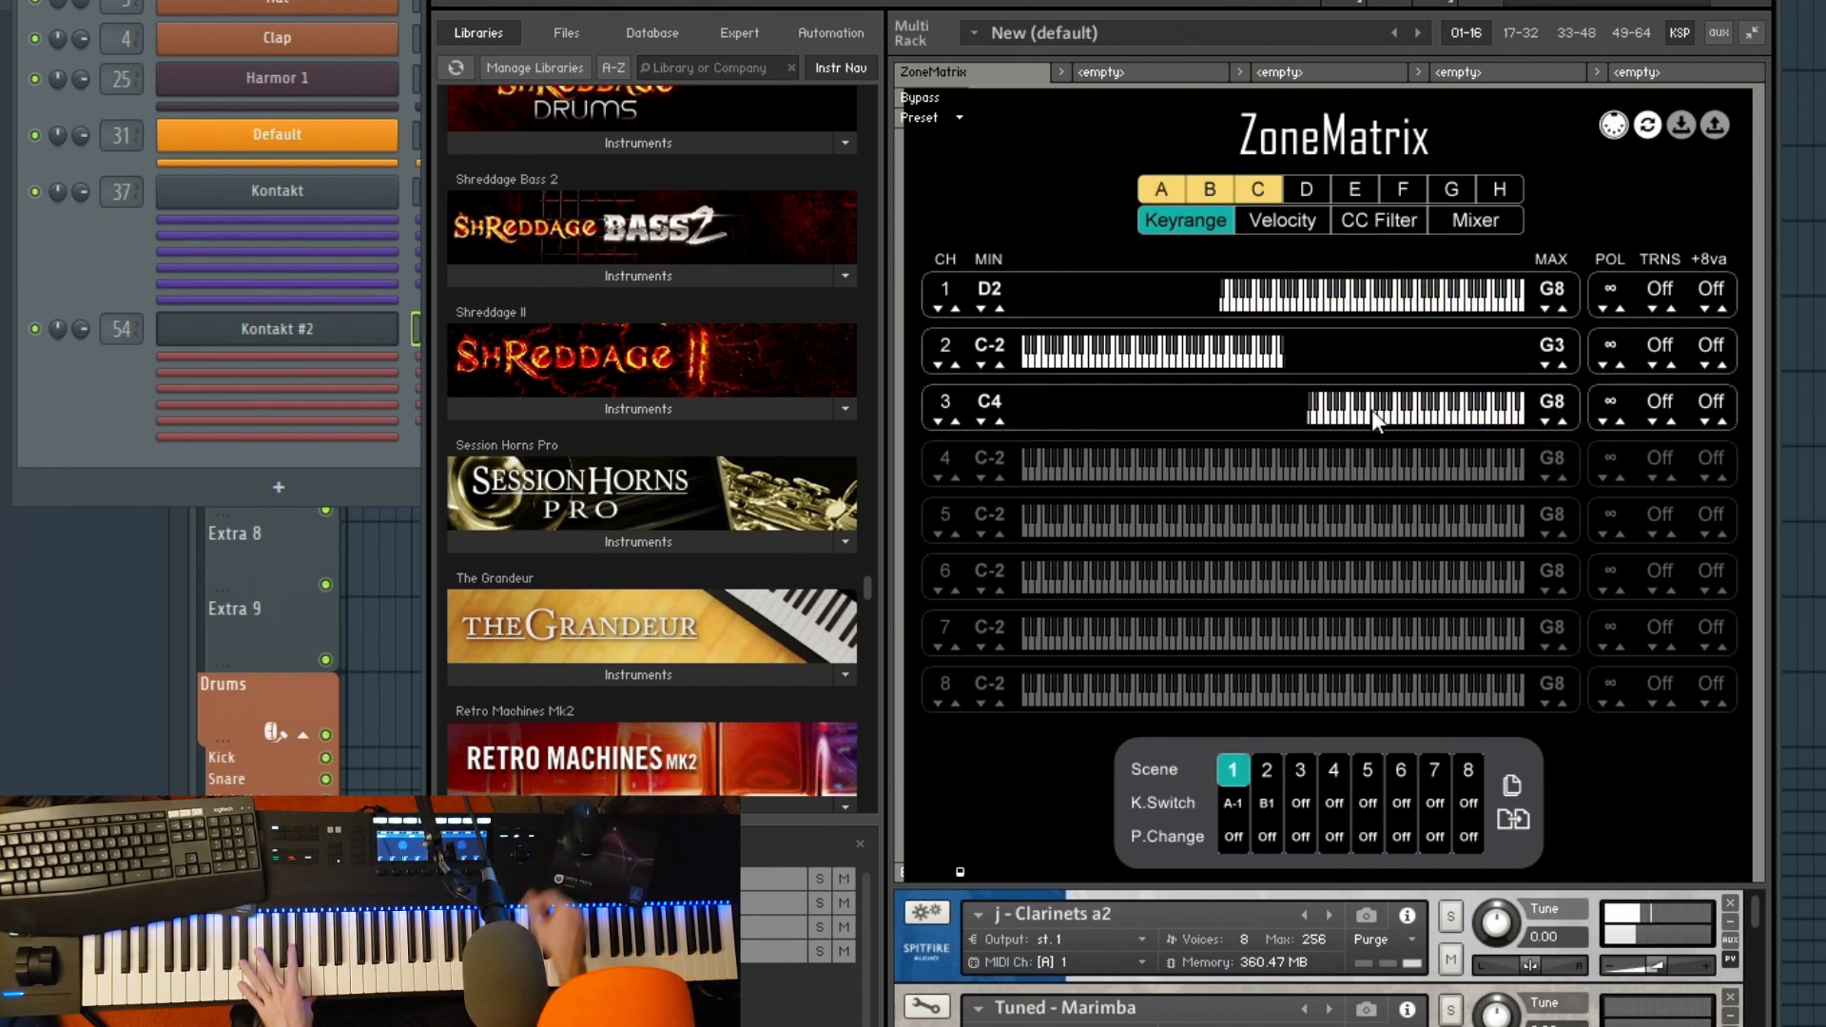
# Step: Reset zone A's minimum velocity to 0 in scene 1 and return to the Keyrange page
pyautogui.click(1277, 215)
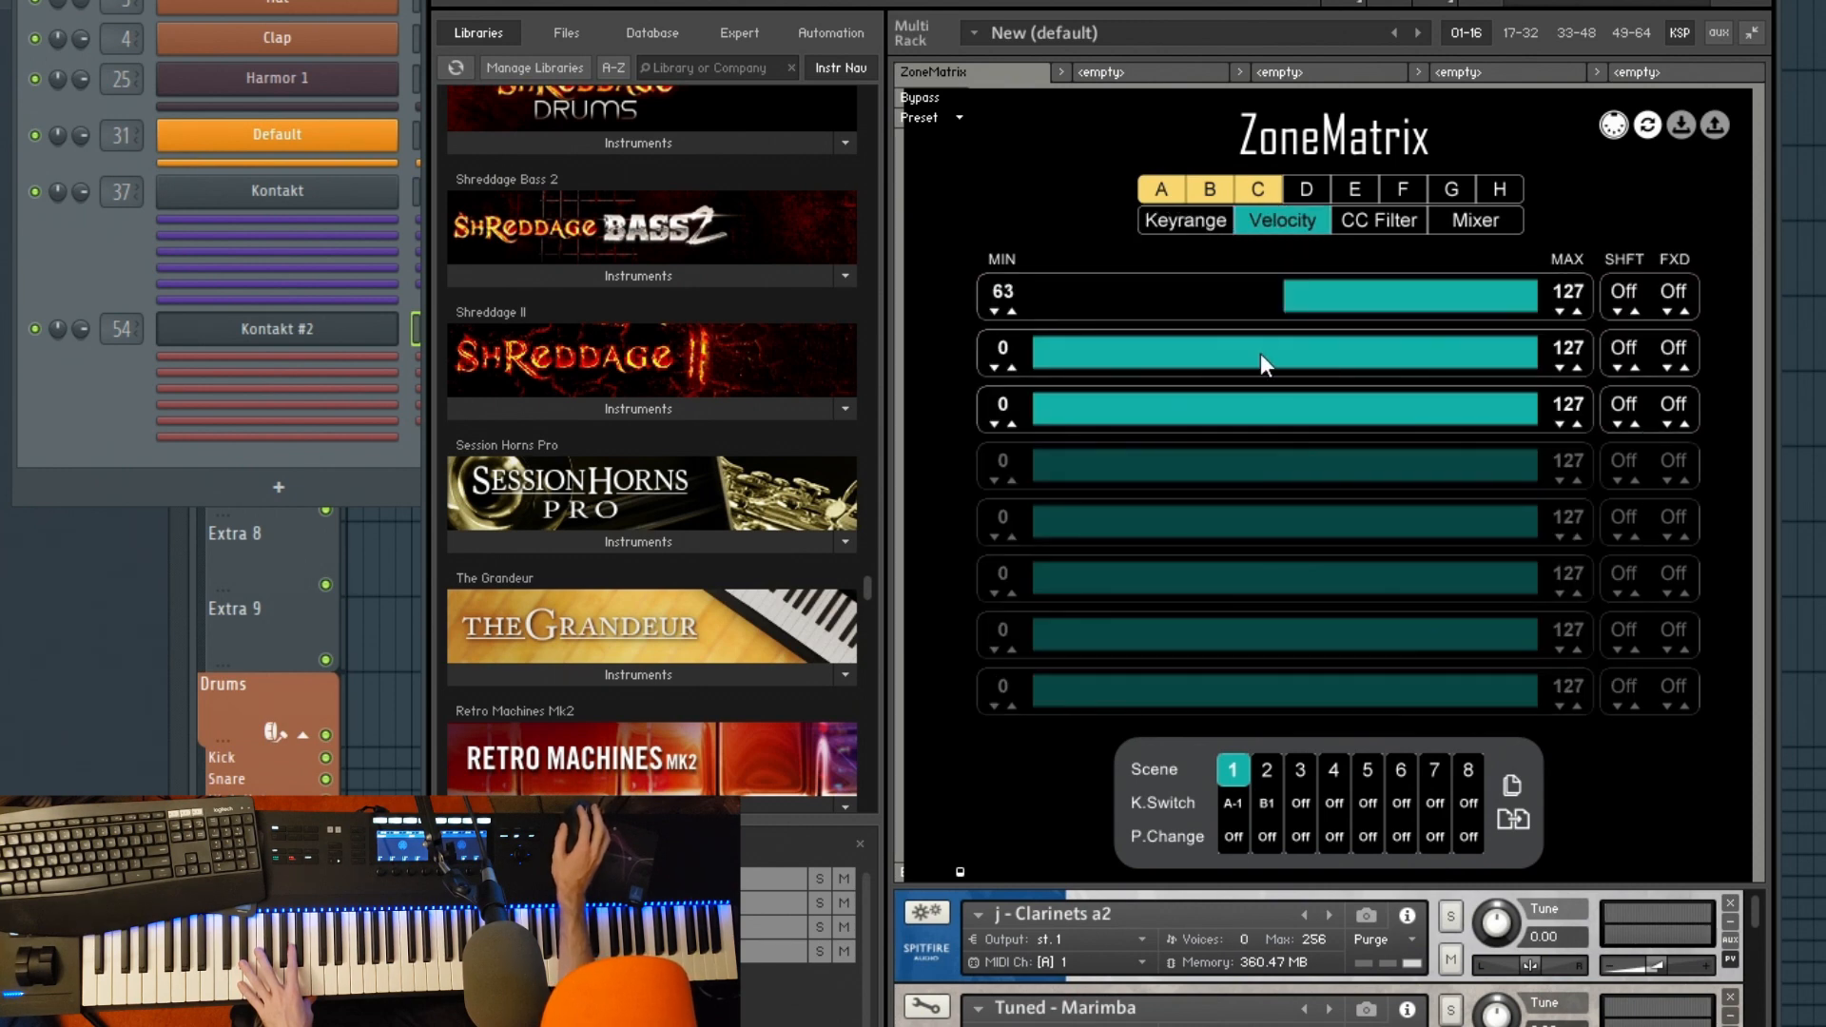
pyautogui.keyDown('ctrl'); pyautogui.click(1261, 297); pyautogui.keyUp('ctrl')
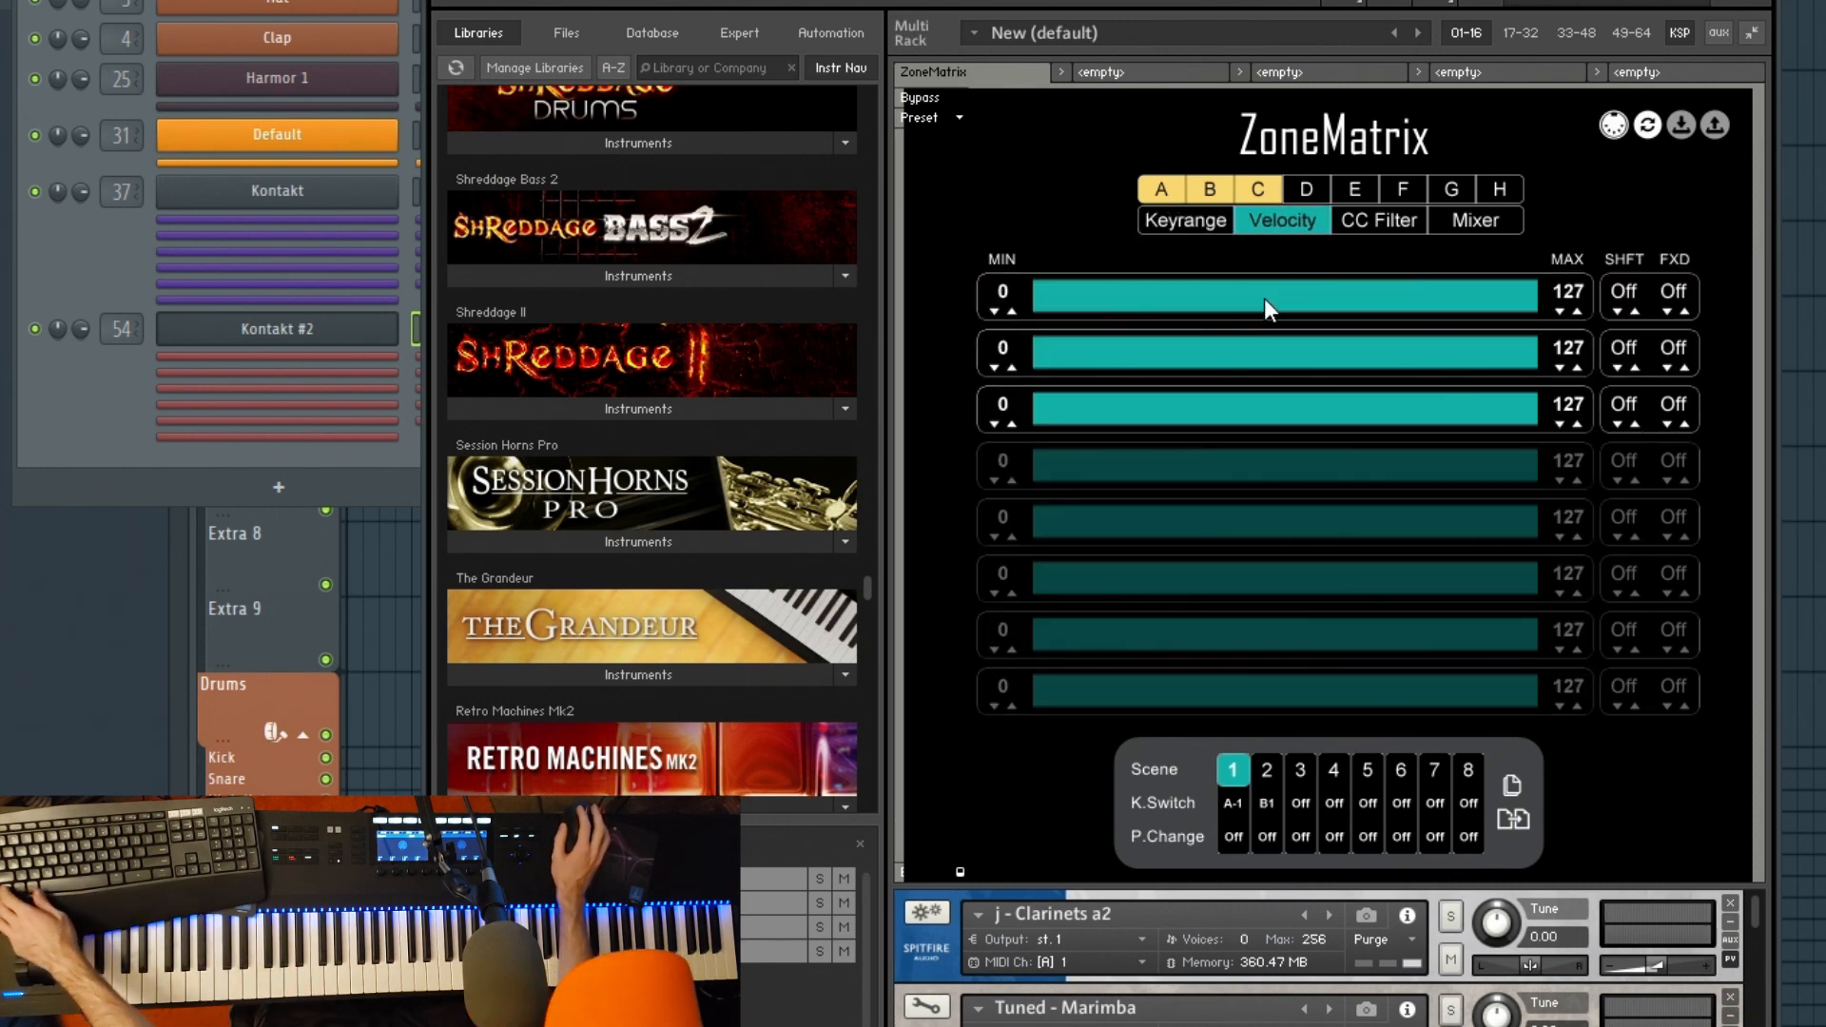
pyautogui.click(1186, 219)
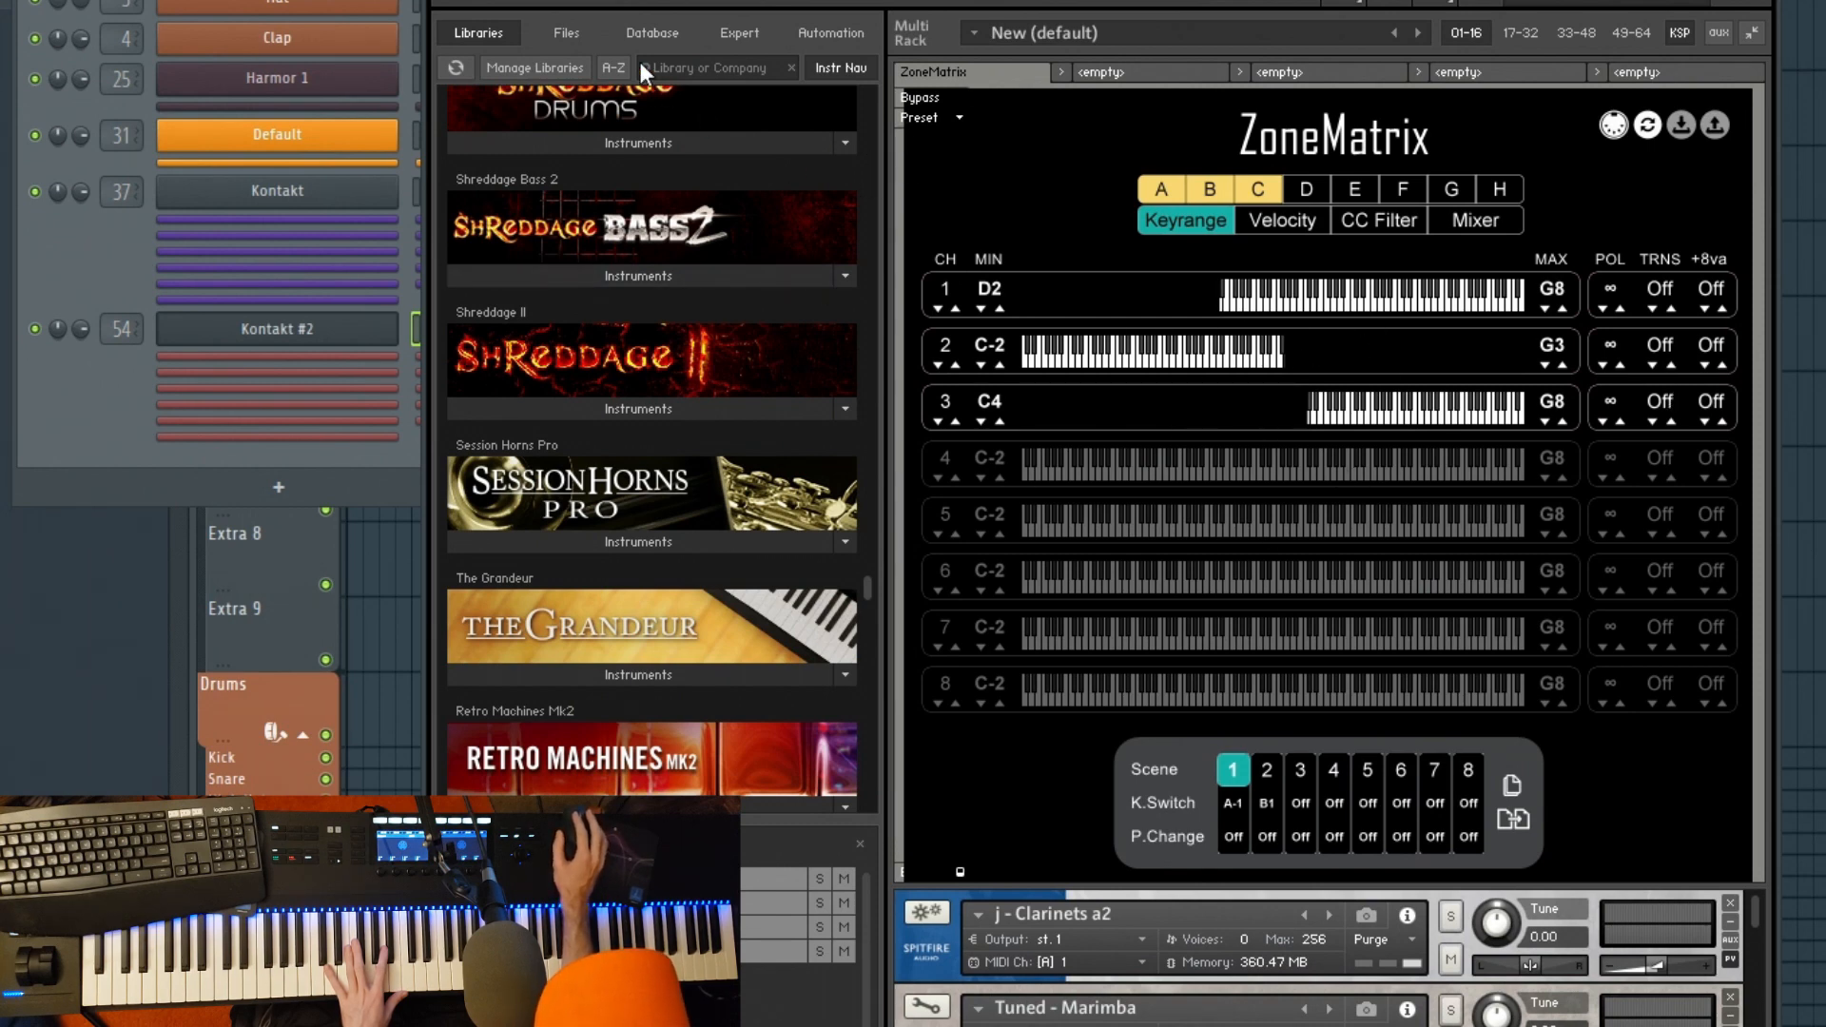
# Step: Set the lowest key to C4 for zone A and C2 for zone C, and zone B's highest key to G4
pyautogui.moveTo(865, 596); pyautogui.dragTo(850, 76)
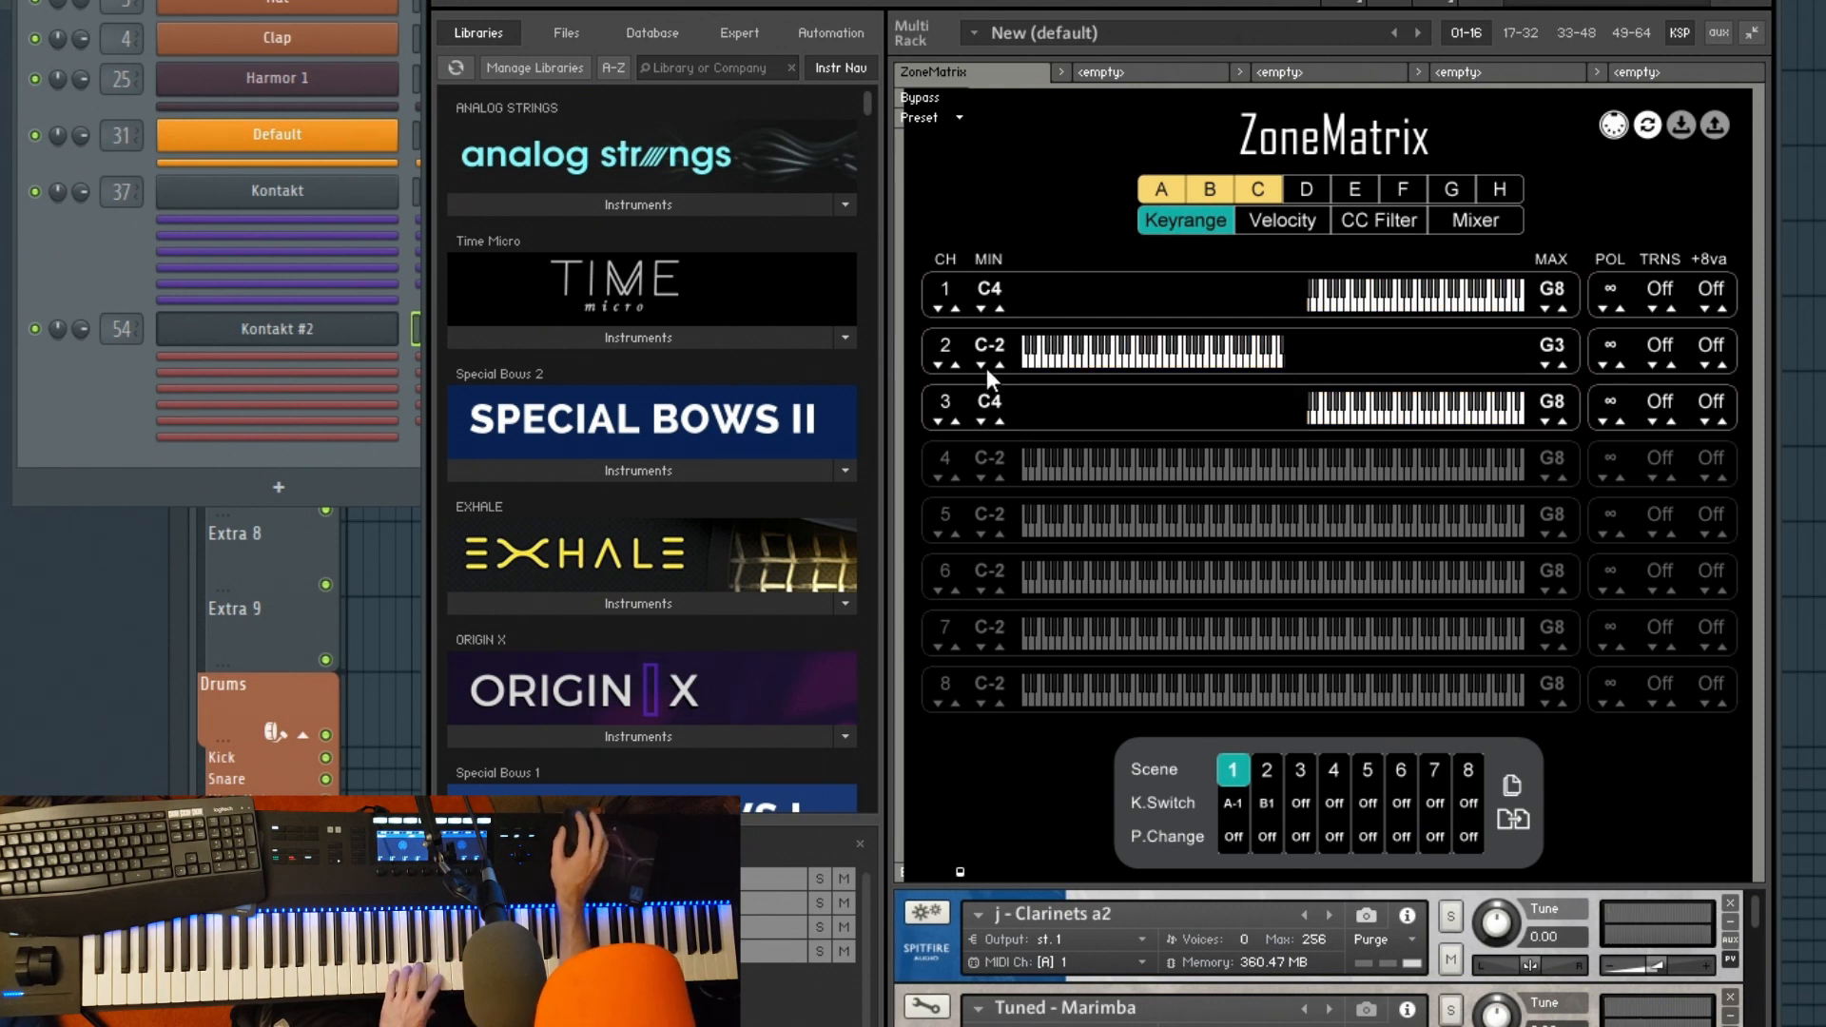
pyautogui.click(983, 420)
pyautogui.click(980, 420)
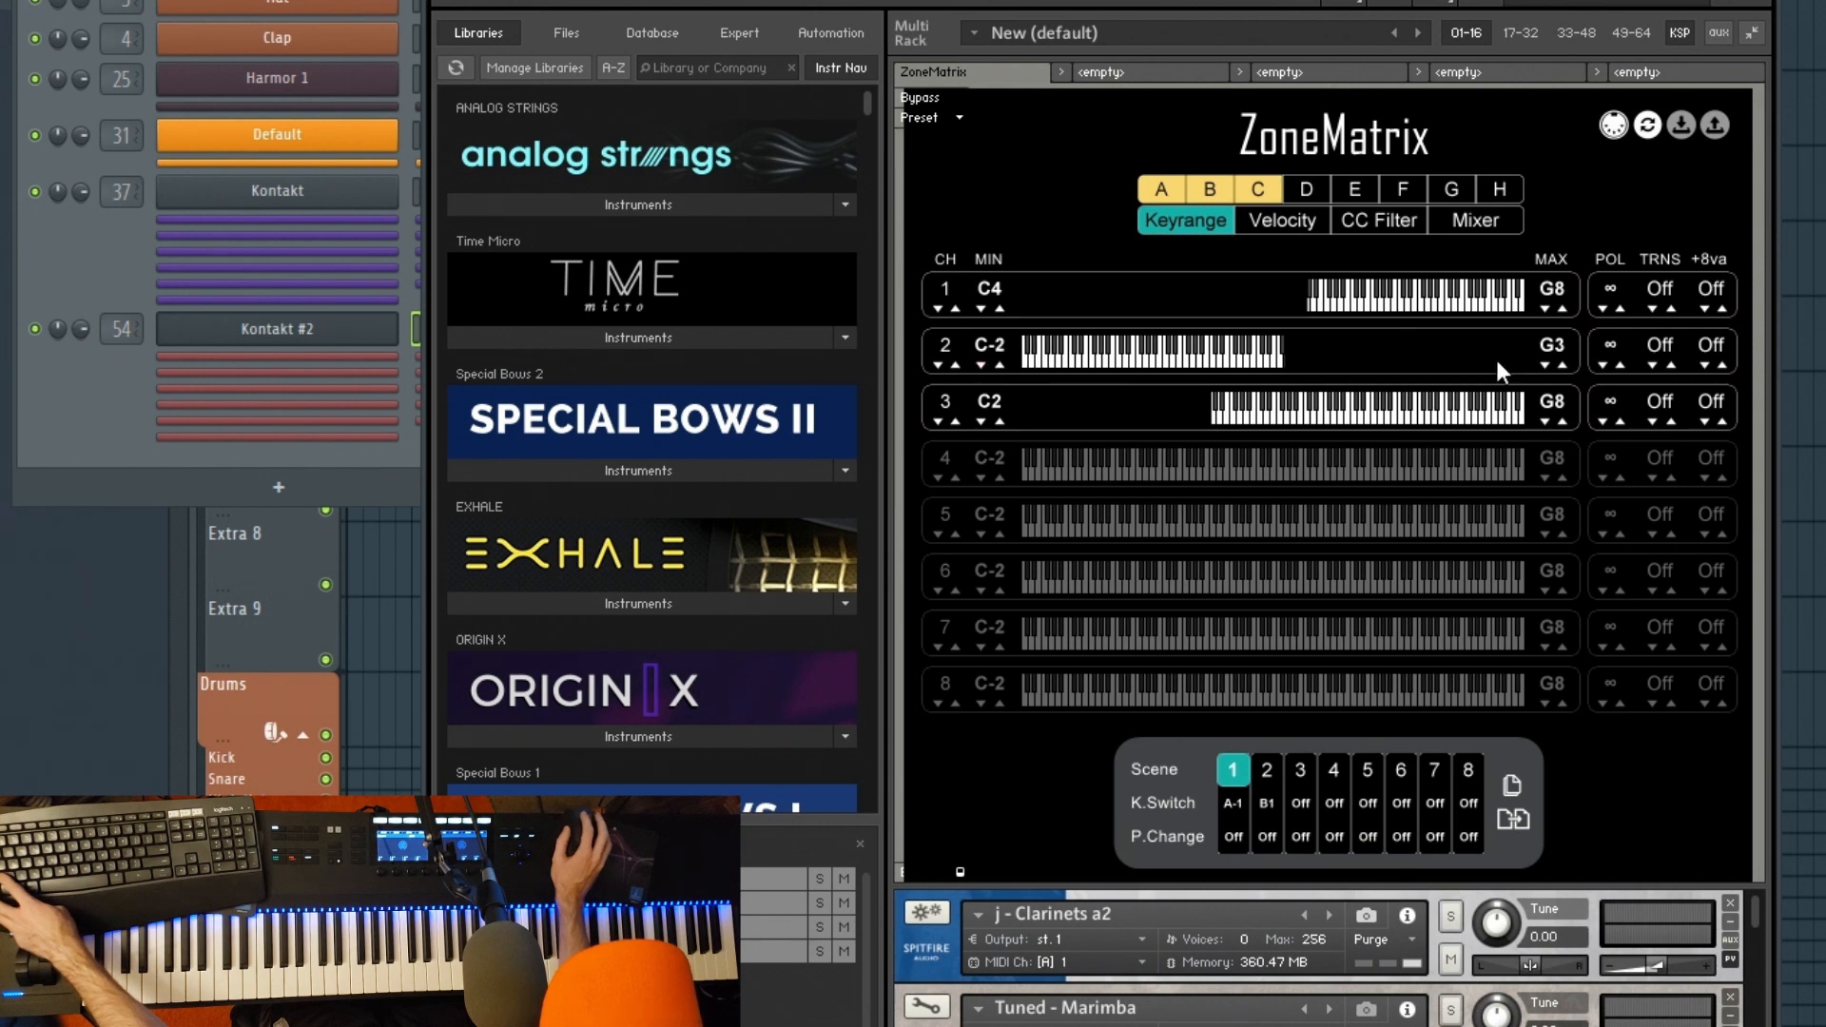
pyautogui.click(1561, 366)
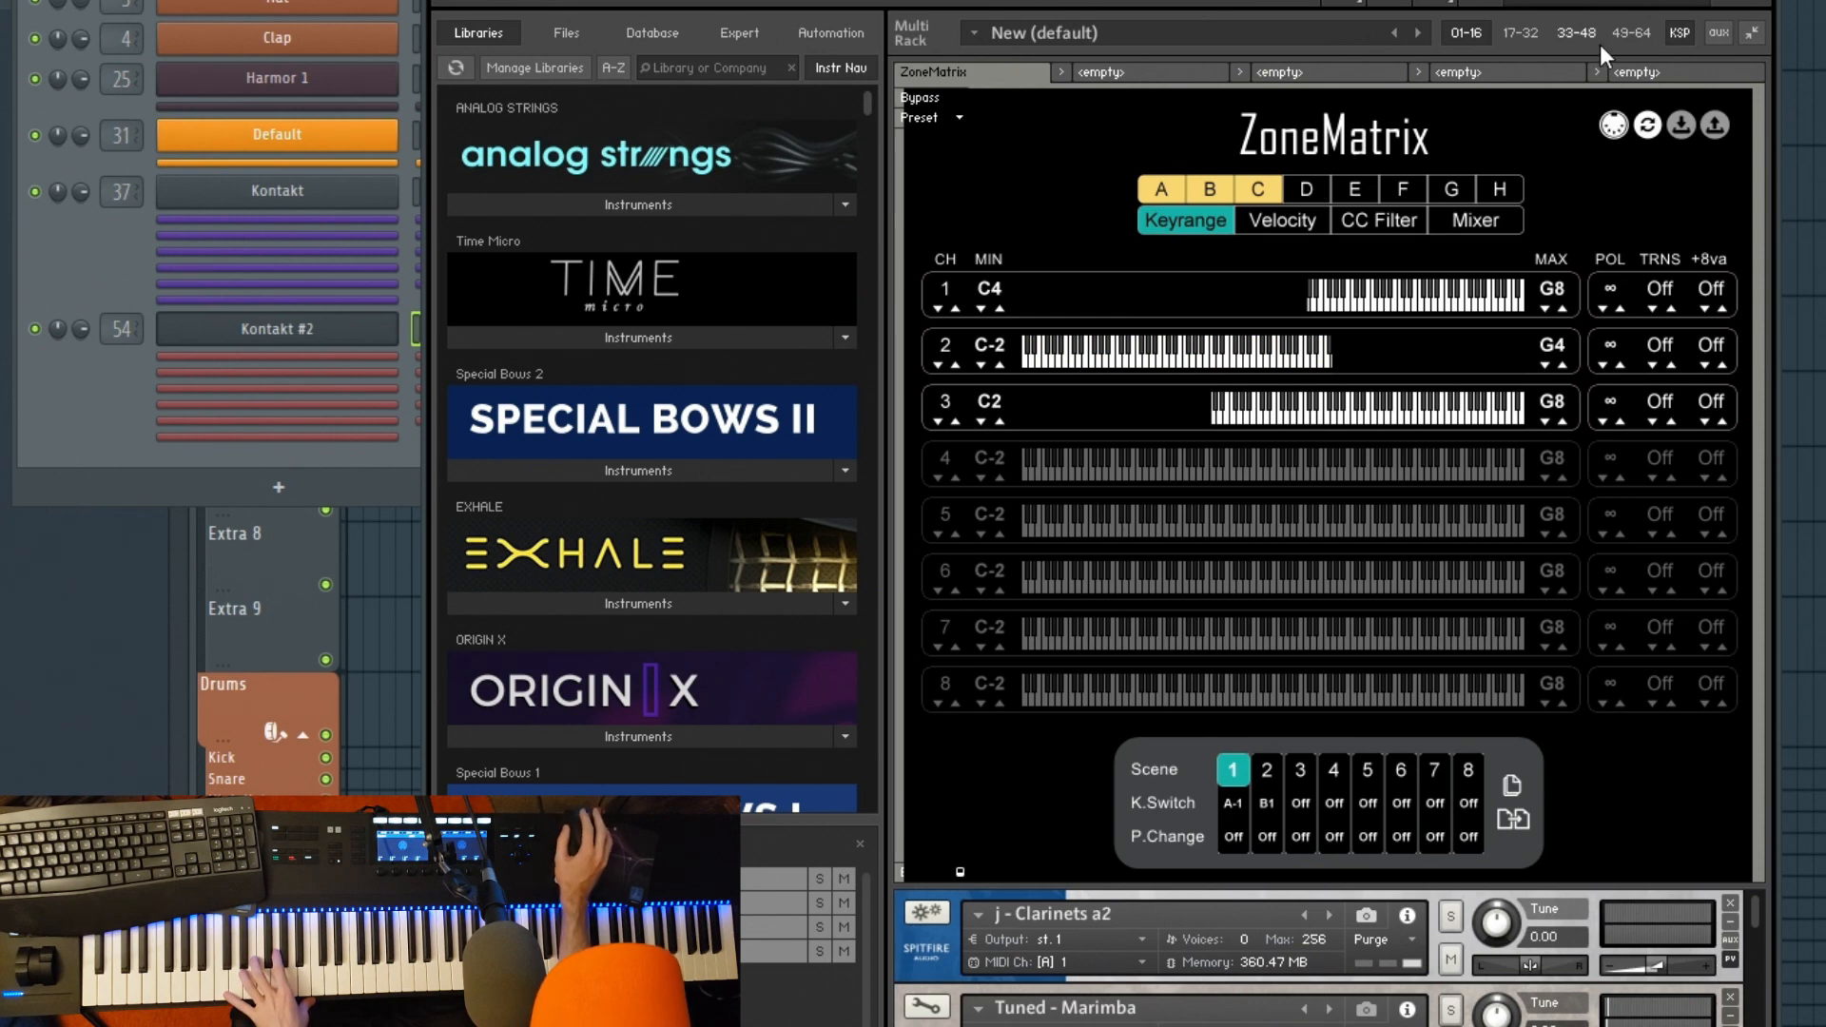
# Step: Raise the volume of the Tuned - Marimba instrument in the rack and show the ZoneMatrix script again
pyautogui.click(1680, 32)
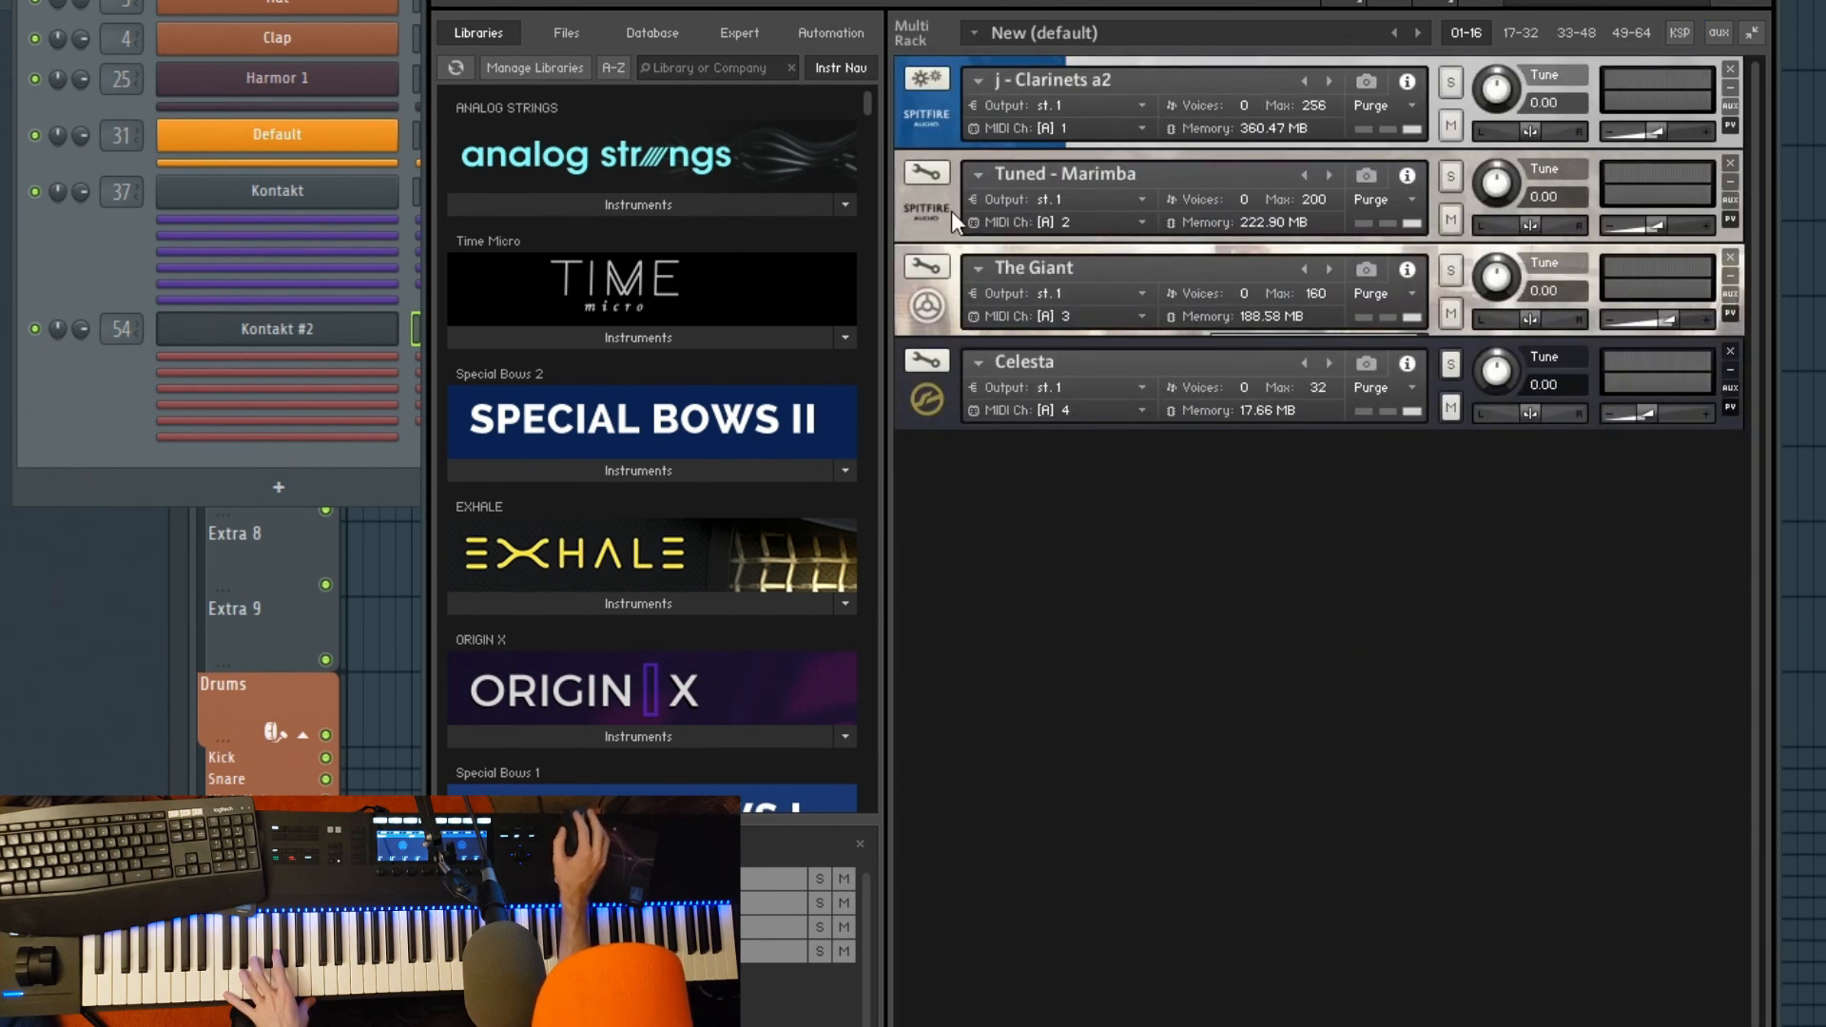
pyautogui.moveTo(1654, 226); pyautogui.dragTo(1703, 230)
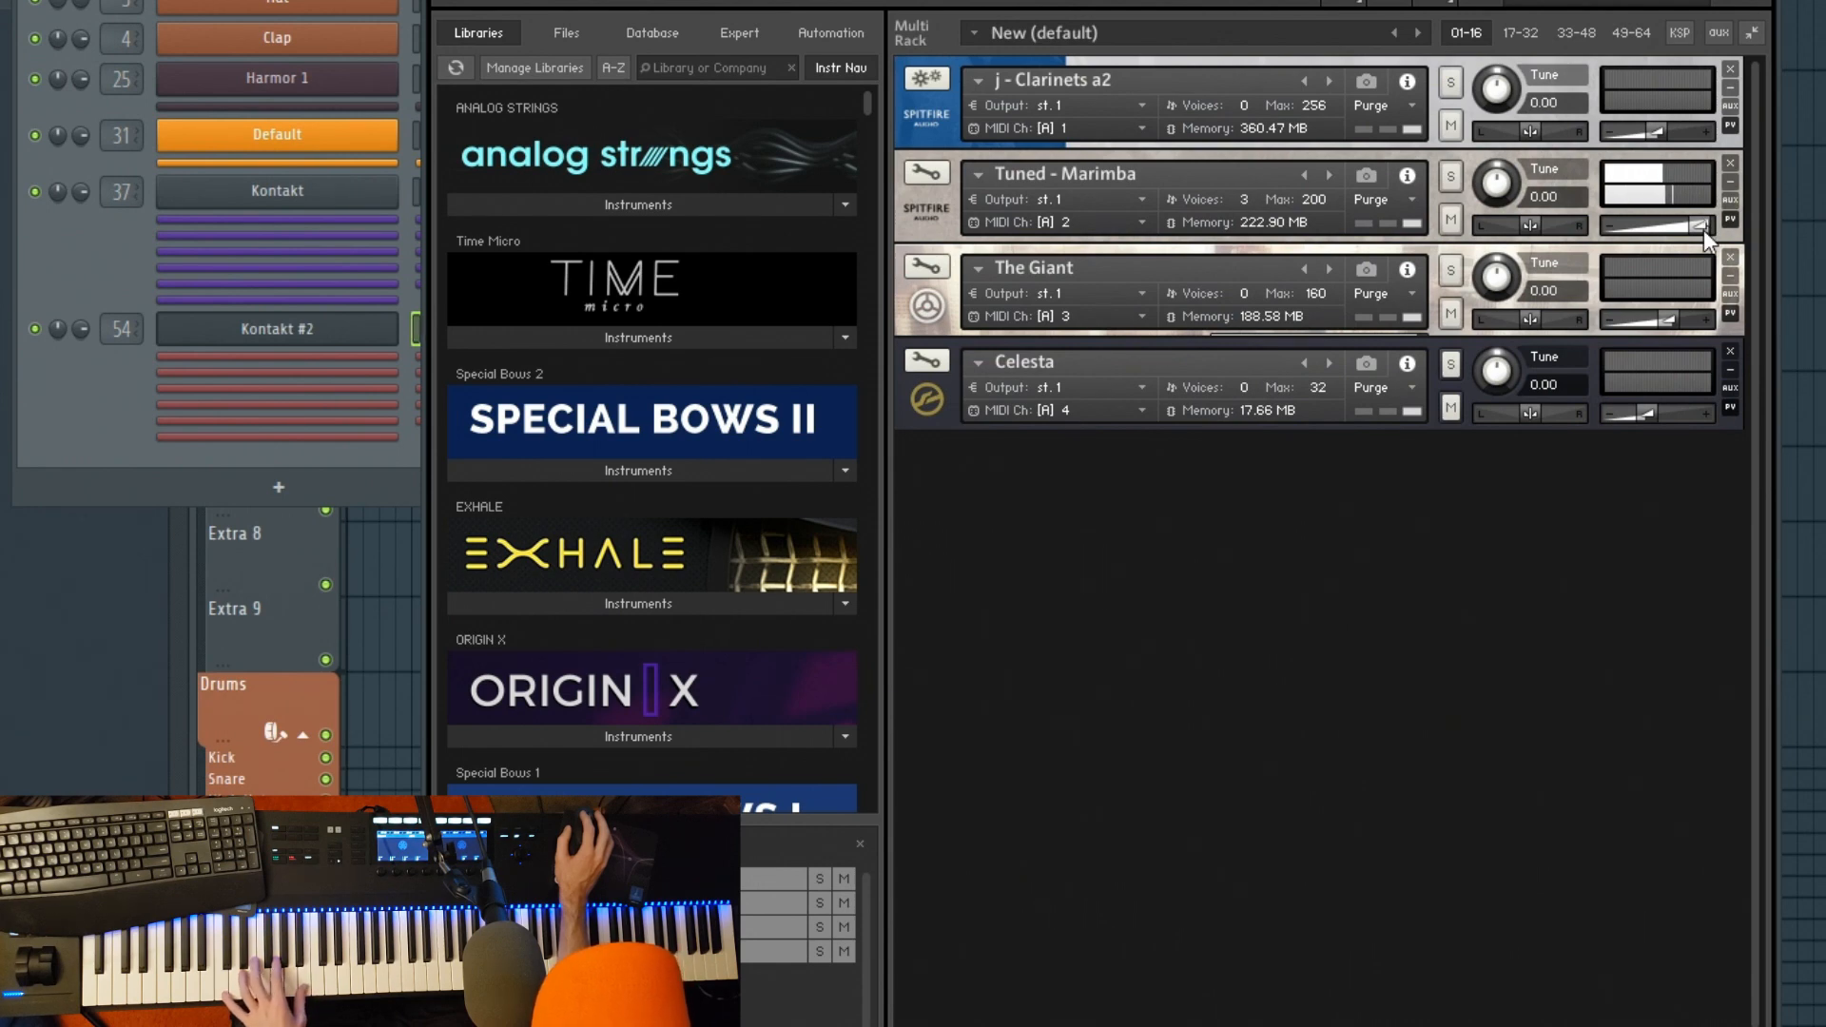
pyautogui.click(1680, 32)
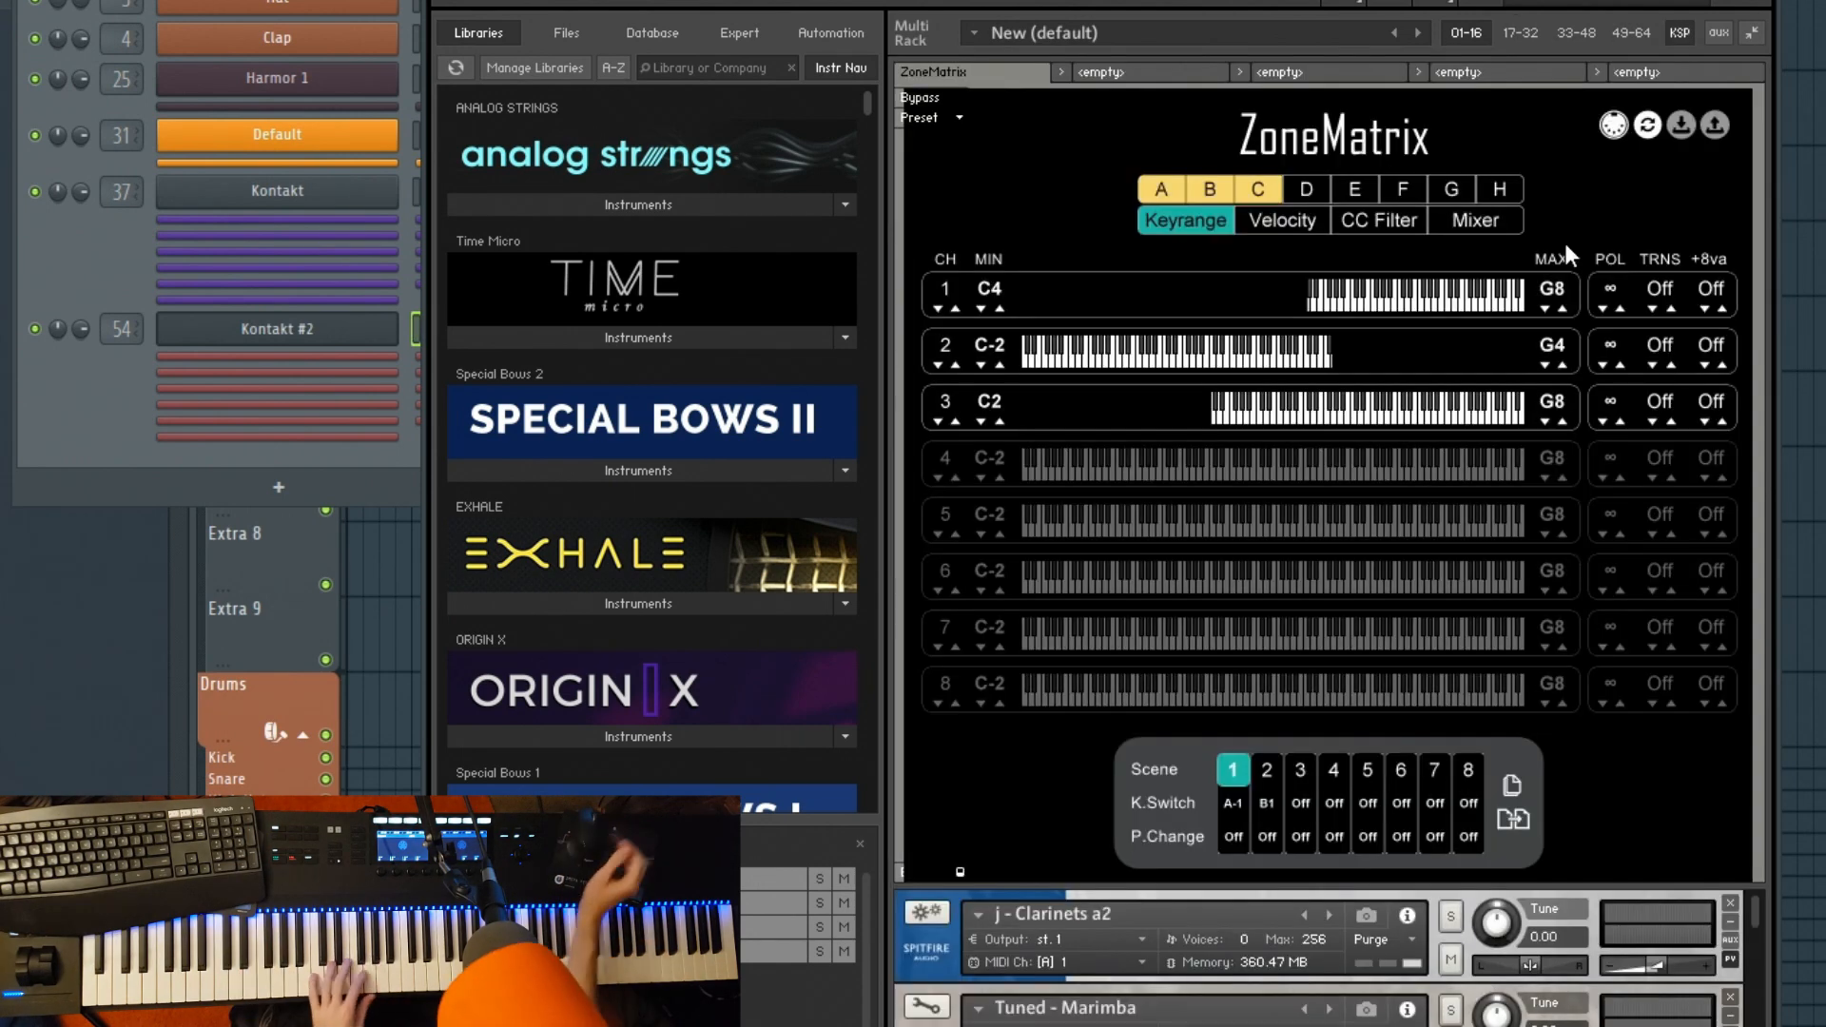